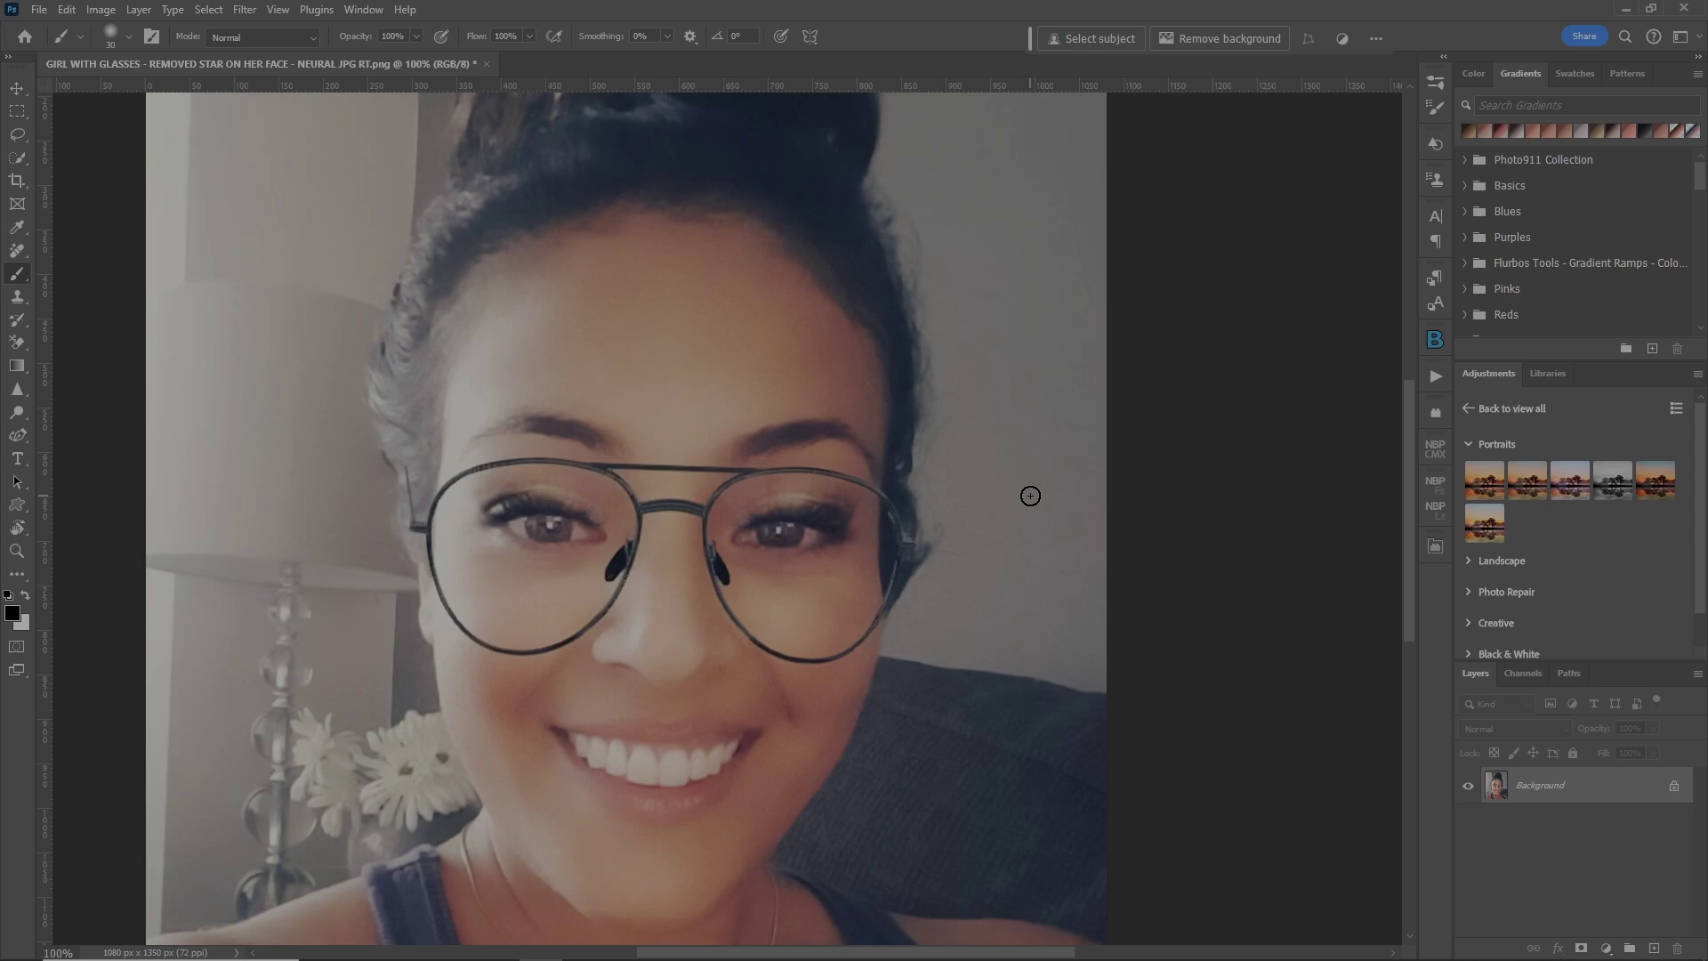
Add a new empty layer named REMOVE TOOL
{"action": "key", "text": "ctrl+shift+n"}
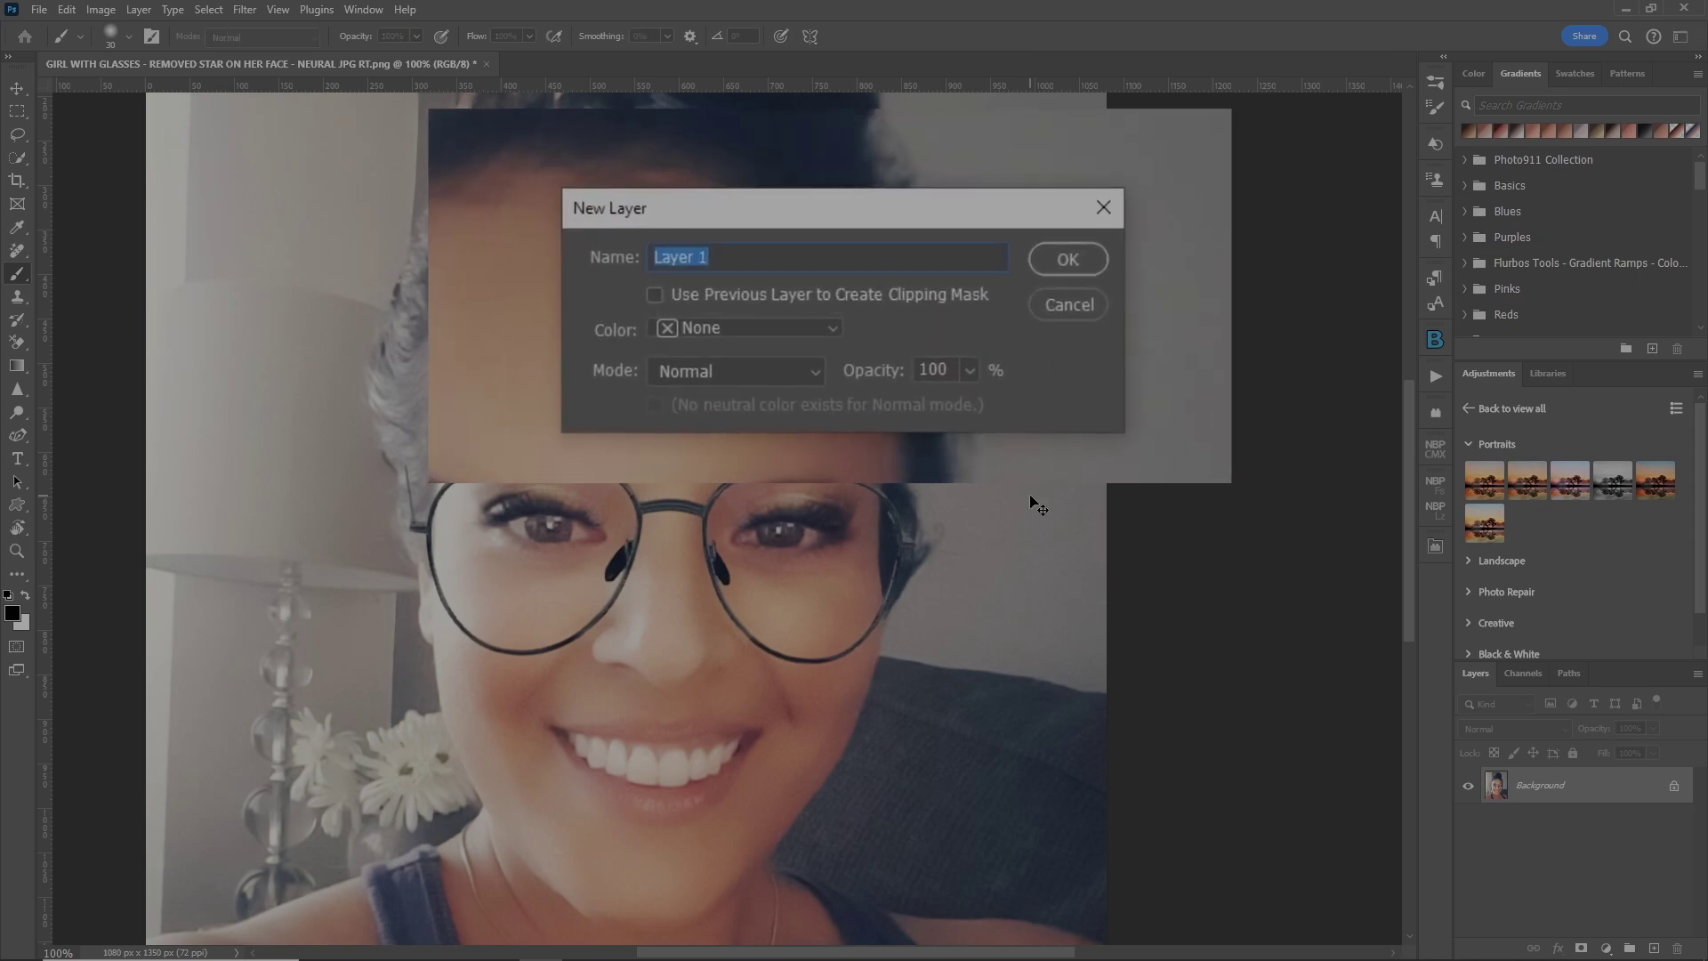
{"action": "type", "text": "REMOVE TOOL"}
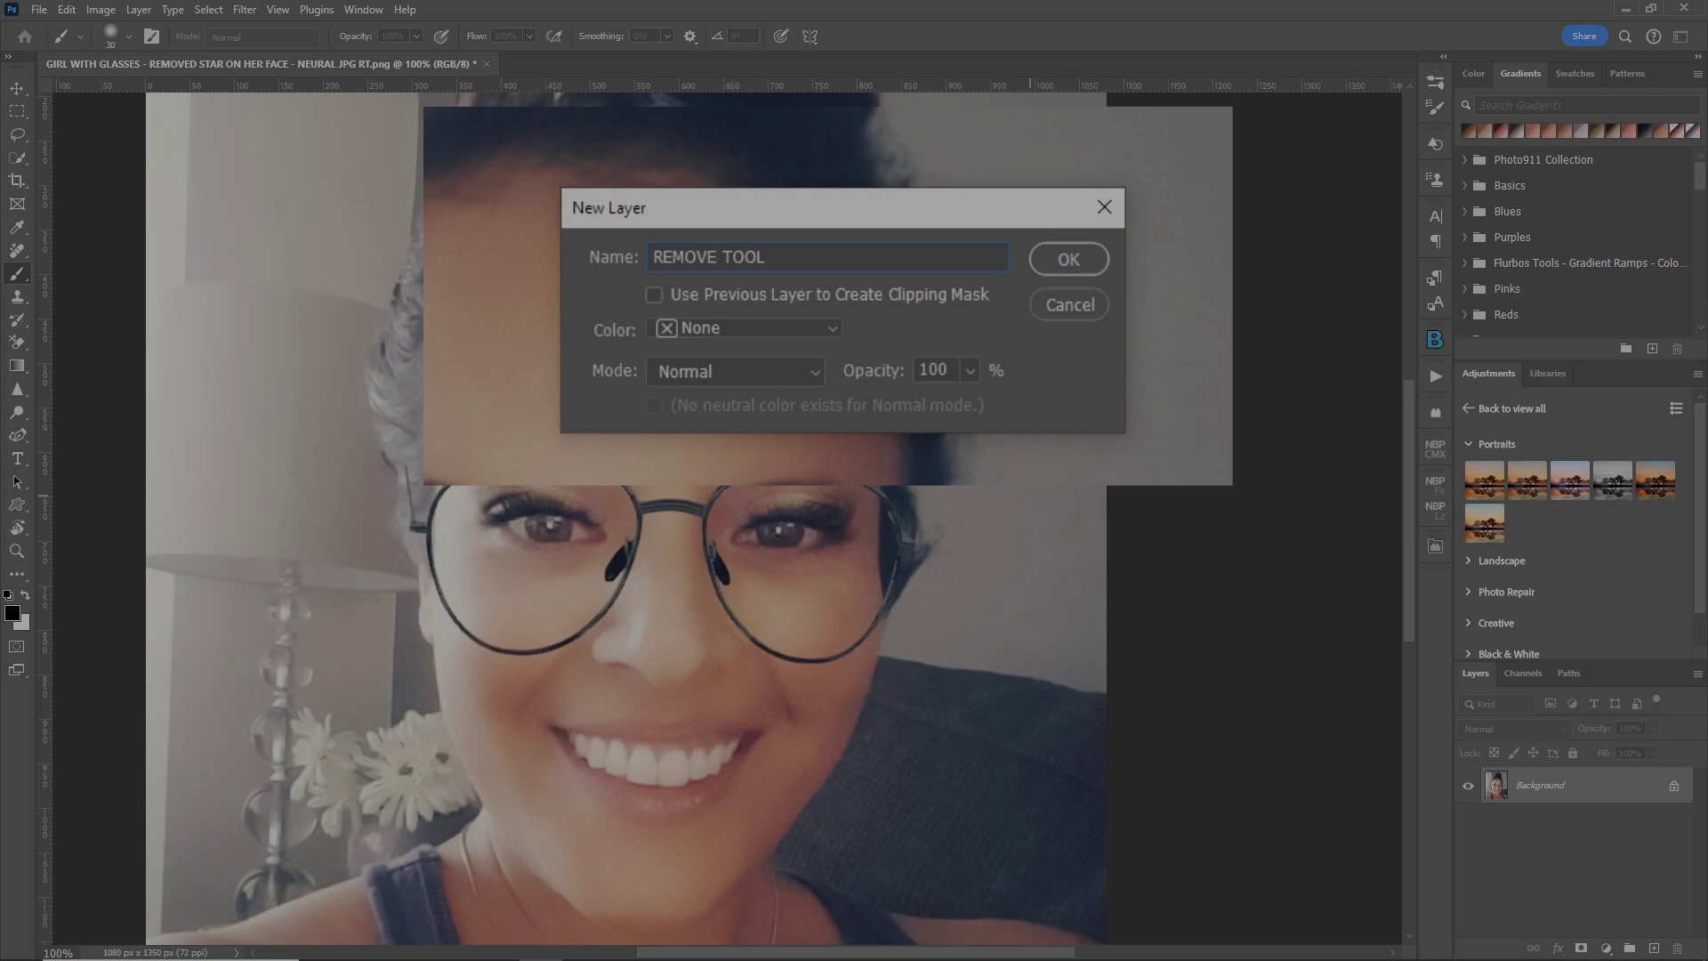
{"action": "key", "text": "Return"}
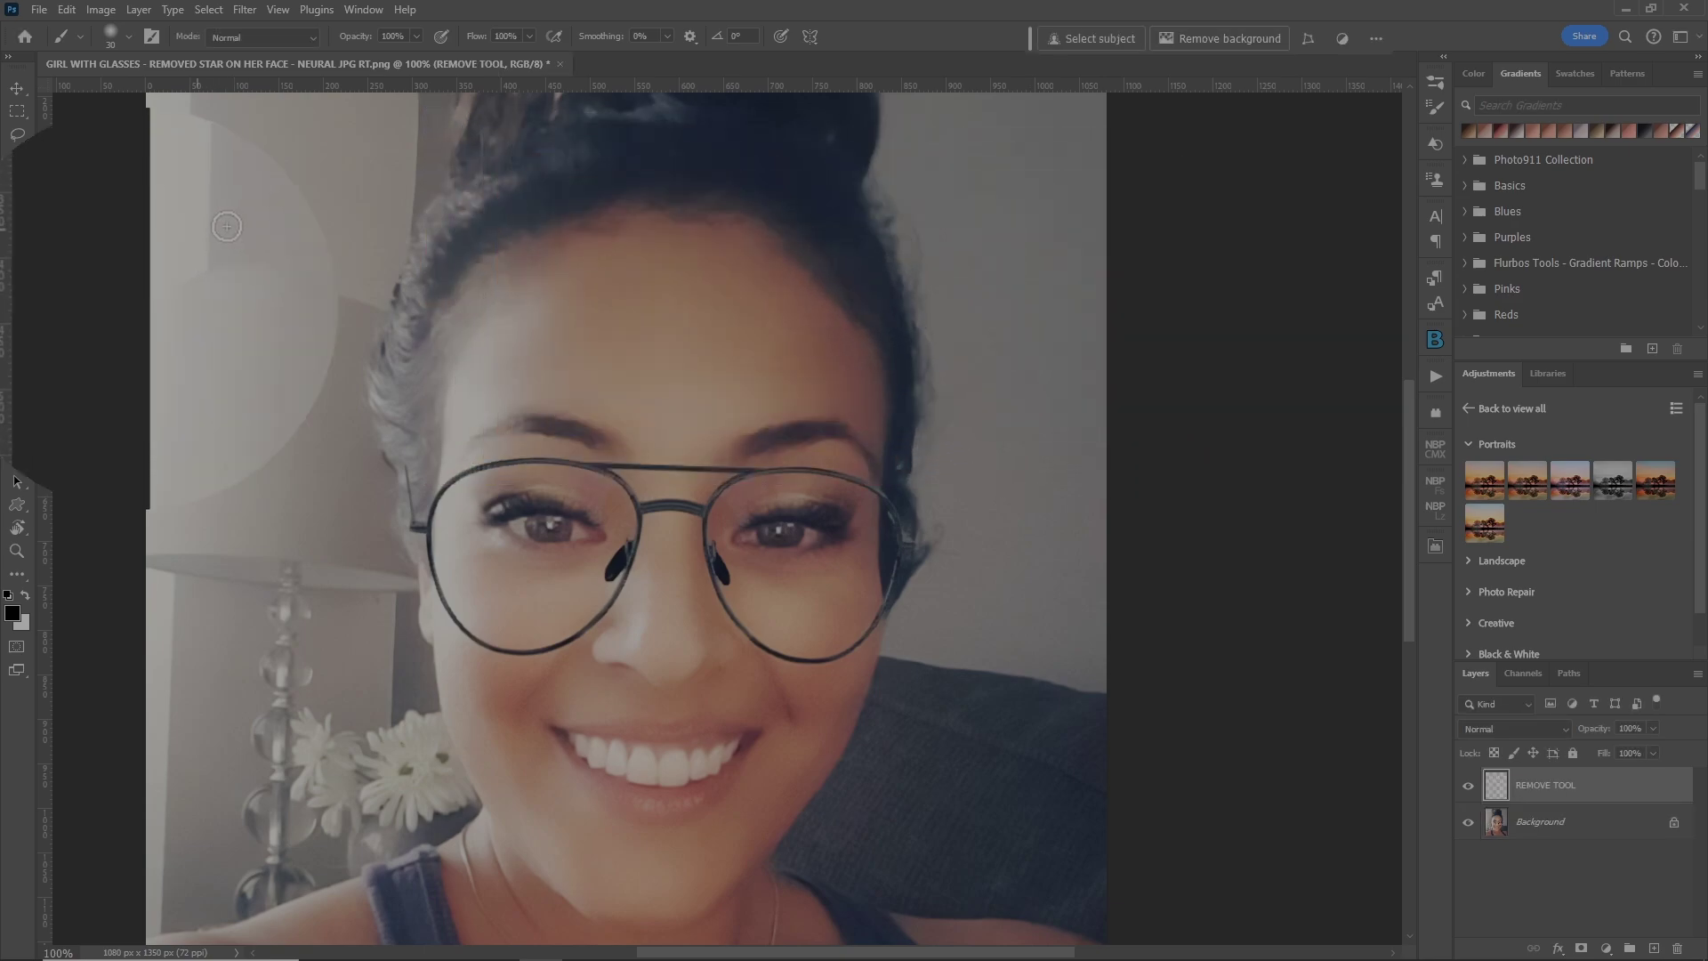
Select the Remove Tool and zoom to 200% on the face
{"action": "left_click", "coordinate": [17, 250]}
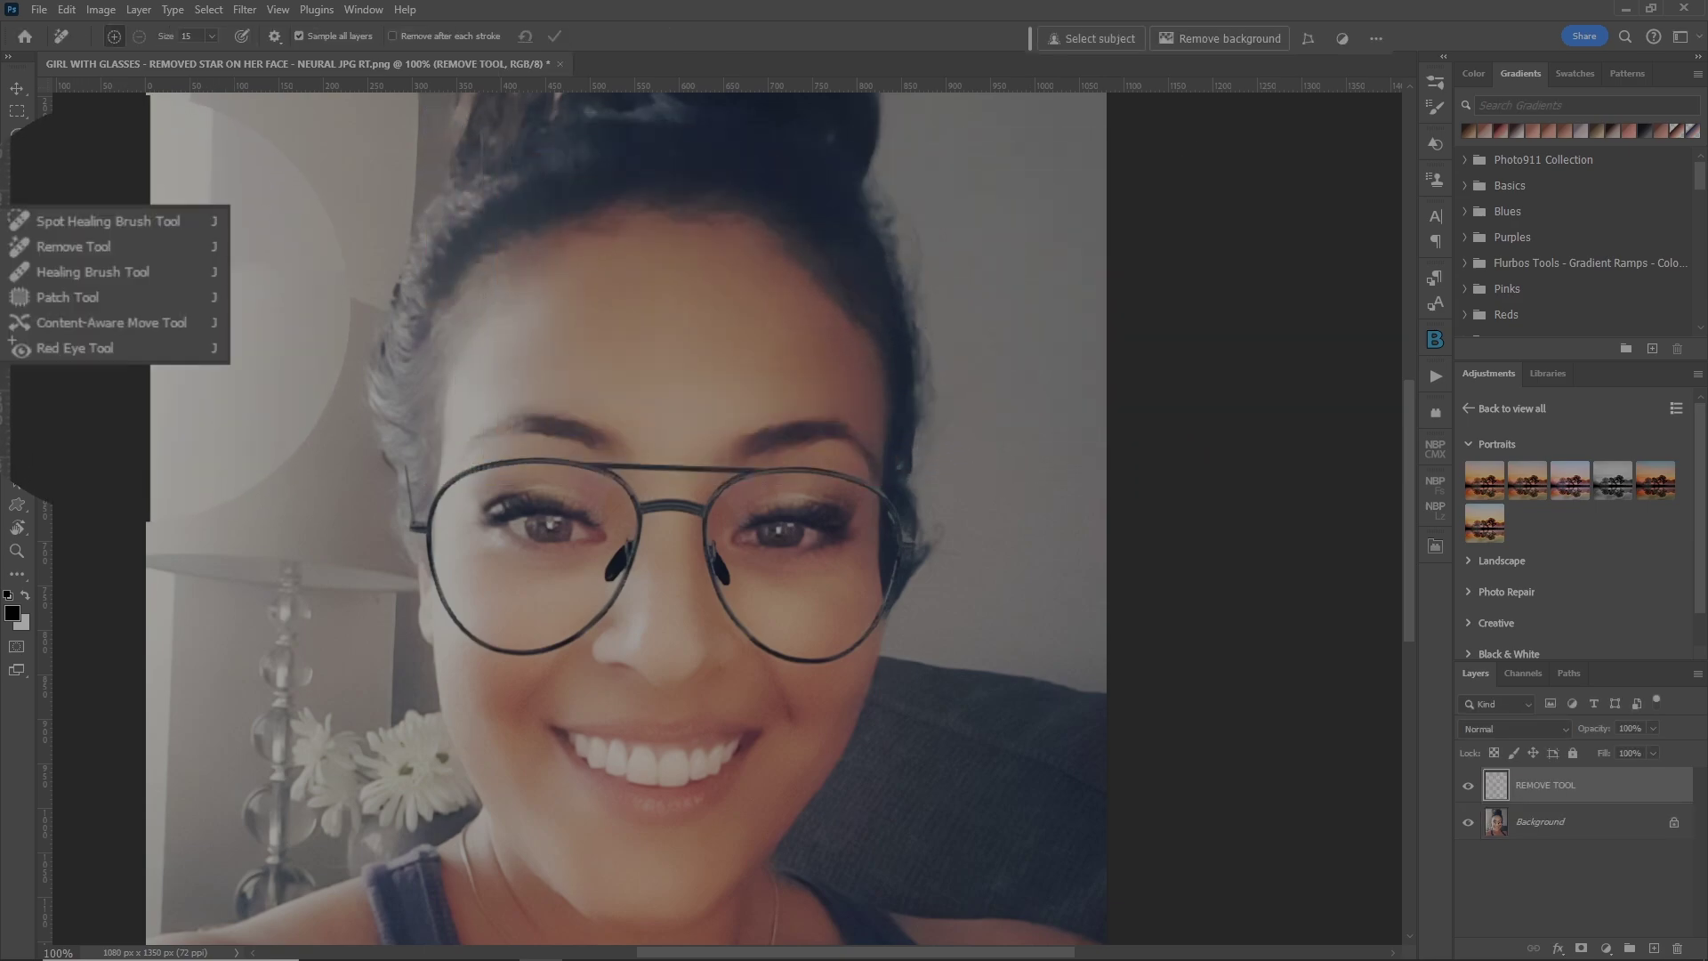
{"action": "left_click", "coordinate": [87, 246]}
{"action": "key", "text": "ctrl+plus"}
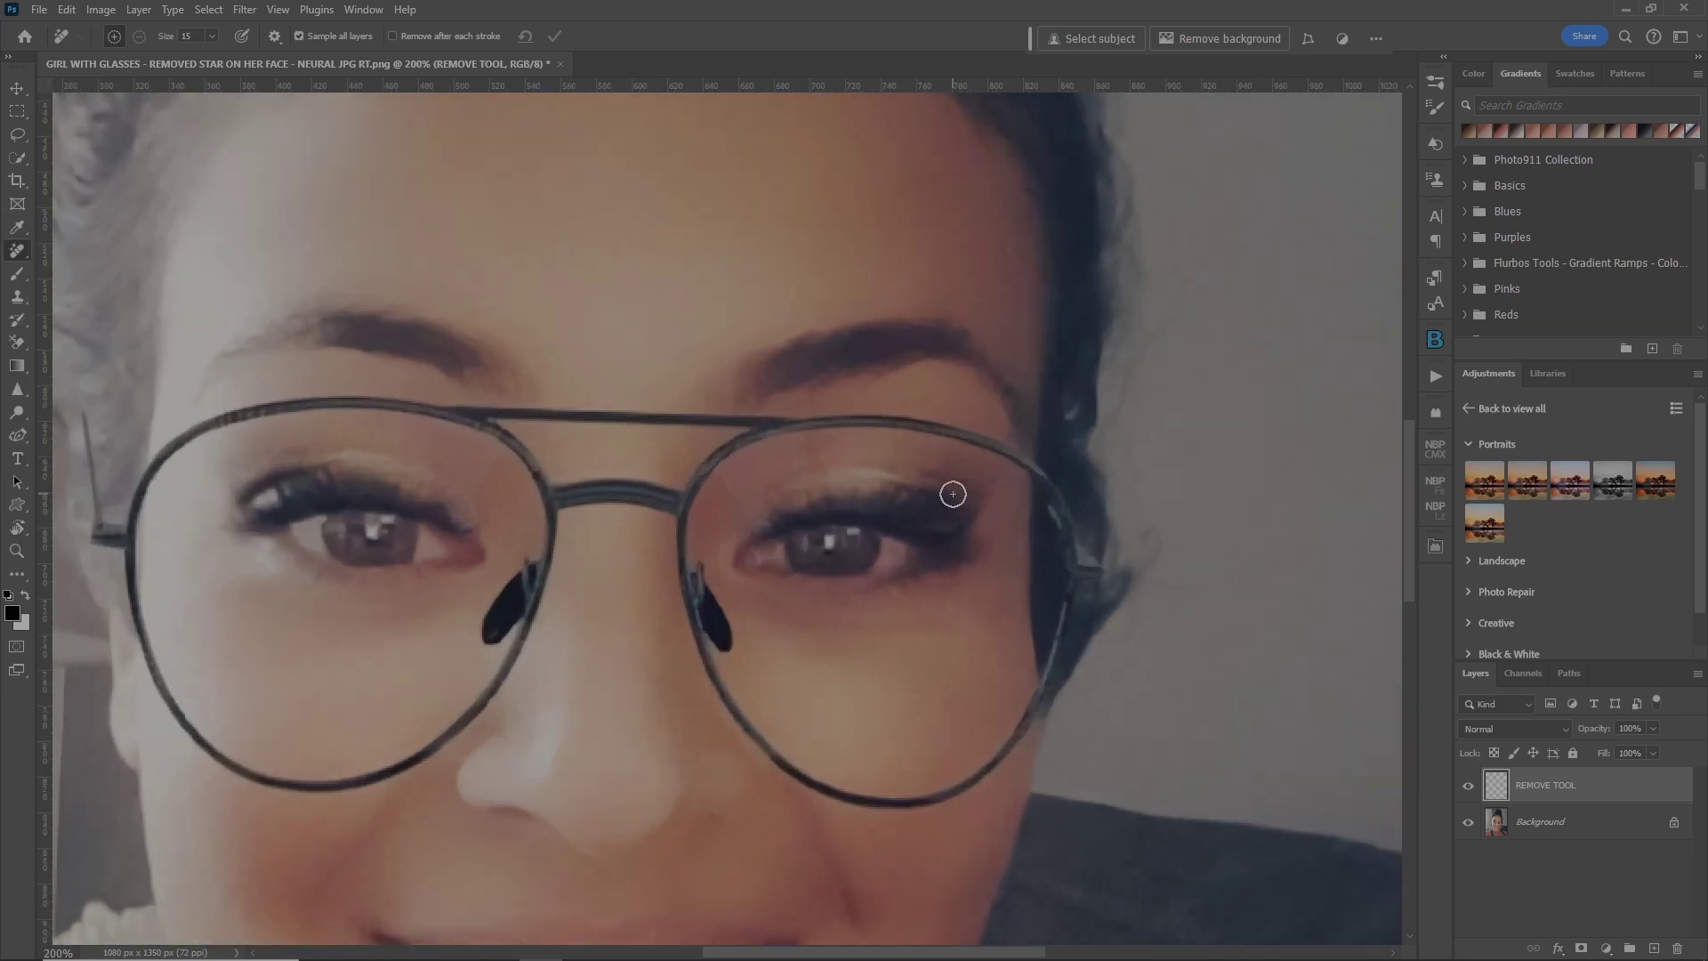
{"action": "scroll", "coordinate": [647, 686], "scroll_direction": "left", "scroll_amount": 3}
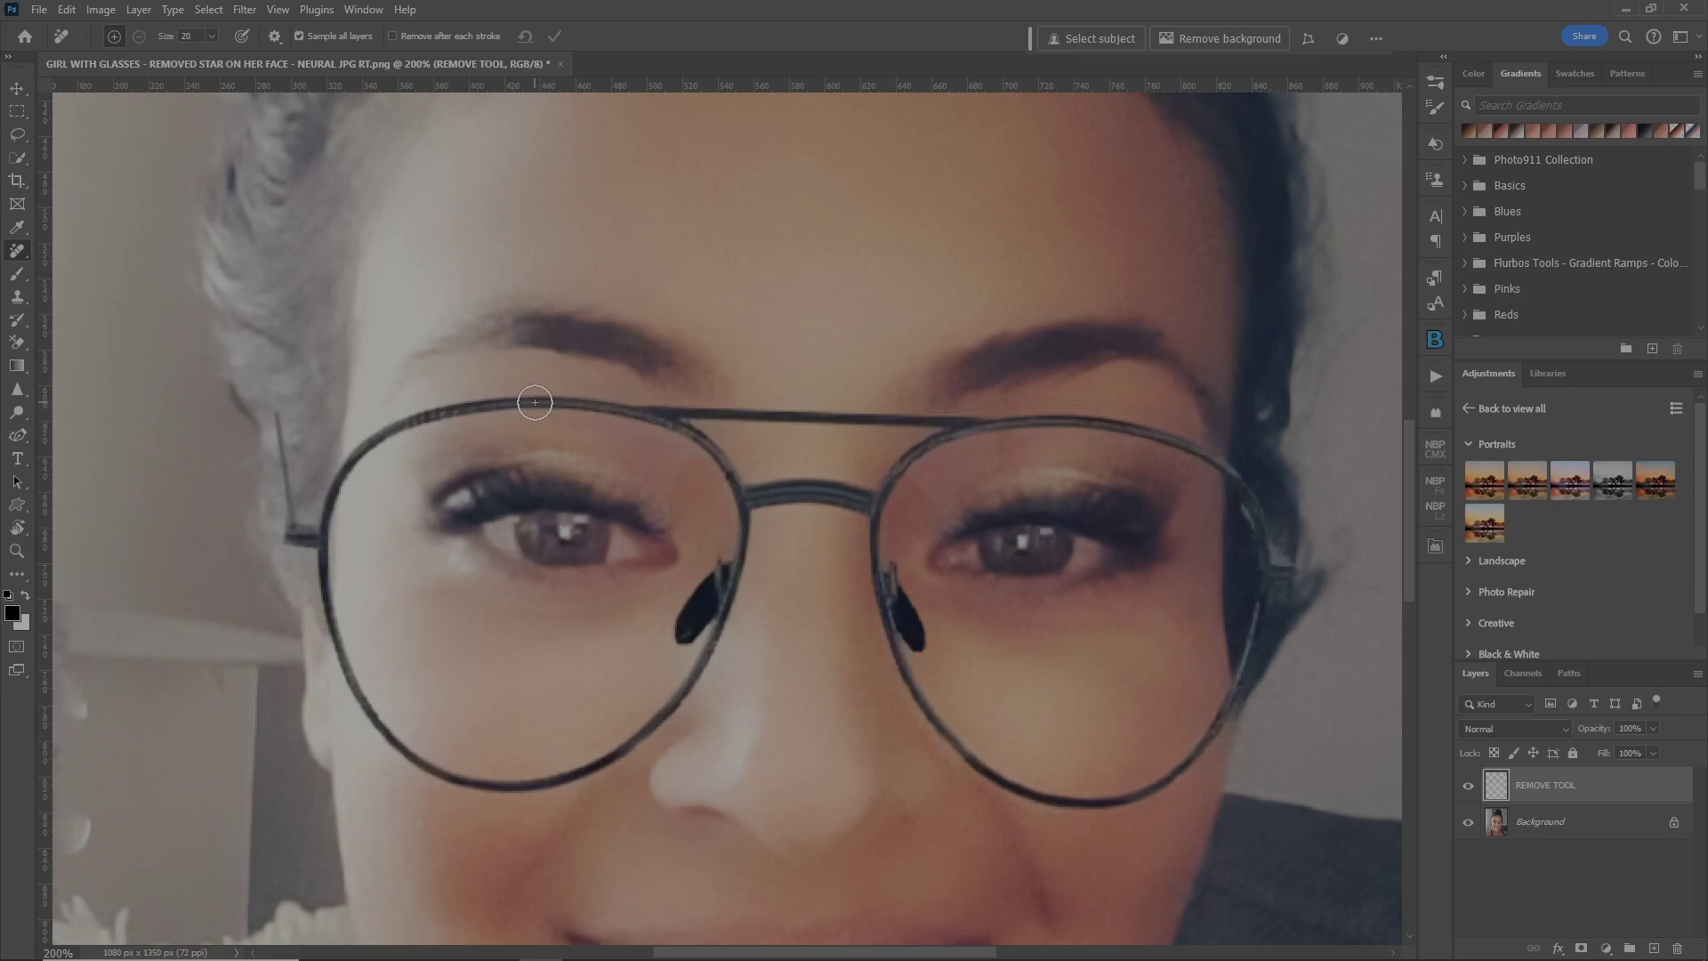
{"action": "mouse_move", "coordinate": [533, 401]}
{"action": "left_mouse_down"}
{"action": "mouse_move", "coordinate": [387, 433]}
{"action": "mouse_move", "coordinate": [349, 465]}
{"action": "mouse_move", "coordinate": [326, 543]}
{"action": "mouse_move", "coordinate": [322, 607]}
{"action": "mouse_move", "coordinate": [372, 717]}
{"action": "mouse_move", "coordinate": [448, 777]}
{"action": "mouse_move", "coordinate": [492, 786]}
{"action": "mouse_move", "coordinate": [626, 747]}
{"action": "mouse_move", "coordinate": [700, 651]}
{"action": "mouse_move", "coordinate": [738, 535]}
{"action": "mouse_move", "coordinate": [736, 471]}
{"action": "mouse_move", "coordinate": [653, 419]}
{"action": "mouse_move", "coordinate": [496, 397]}
{"action": "left_mouse_up"}
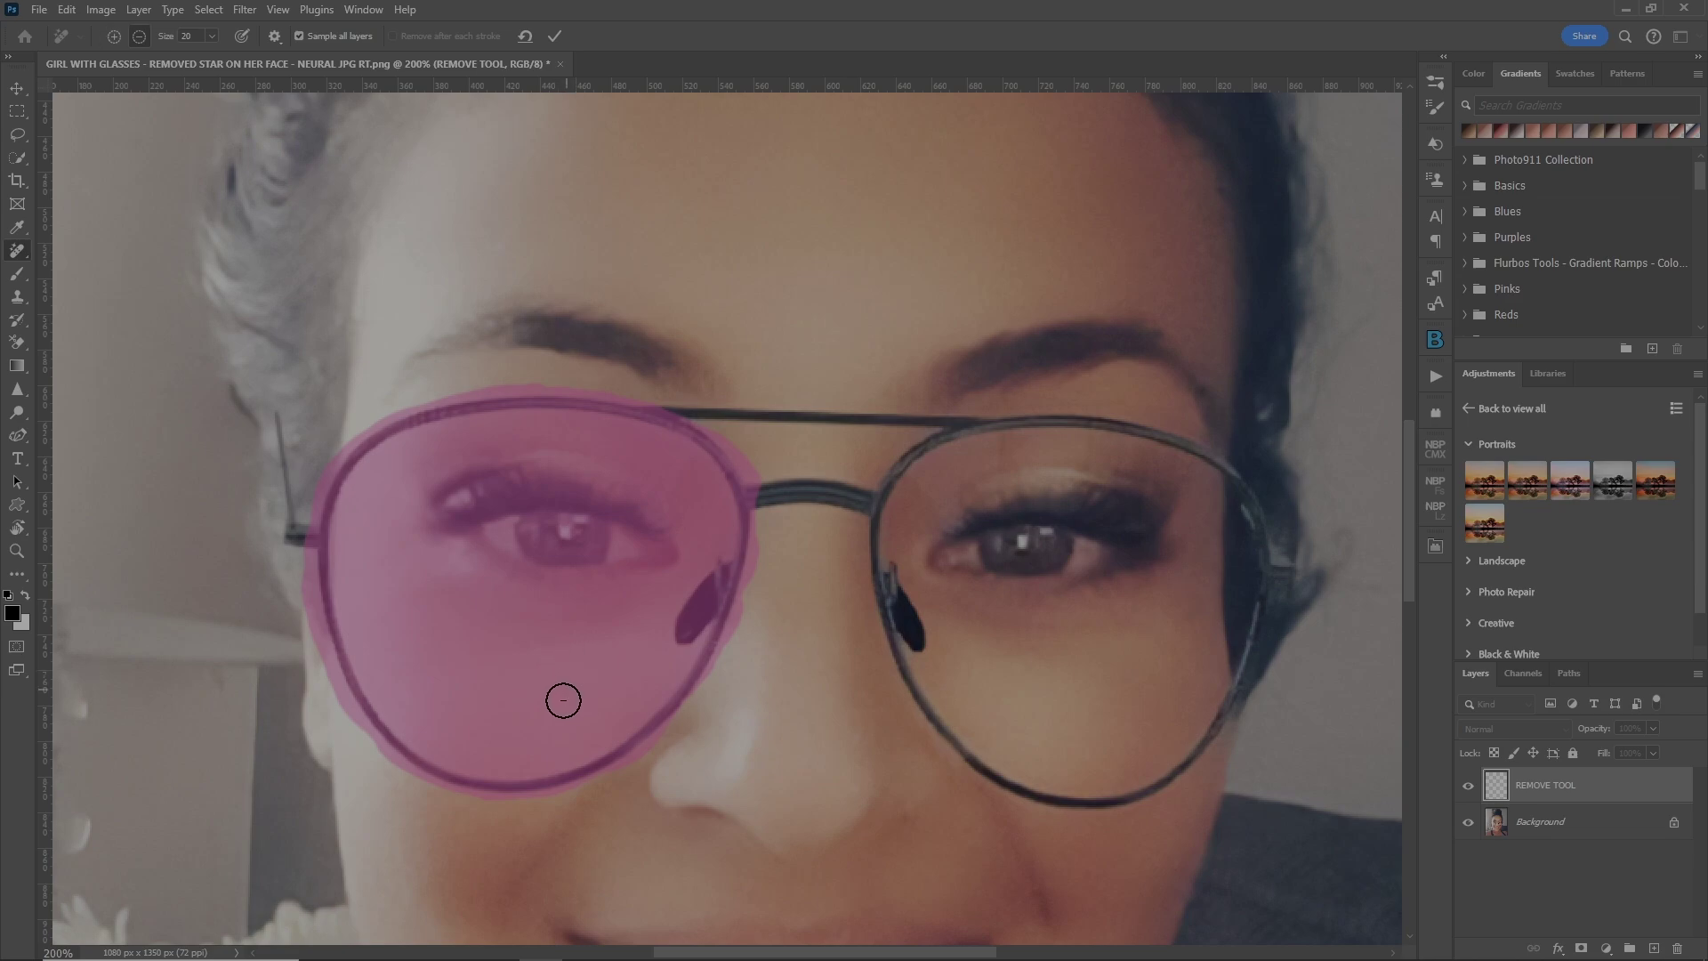
{"action": "mouse_move", "coordinate": [520, 747]}
{"action": "left_mouse_down"}
{"action": "mouse_move", "coordinate": [649, 652]}
{"action": "mouse_move", "coordinate": [534, 629]}
{"action": "mouse_move", "coordinate": [427, 567]}
{"action": "mouse_move", "coordinate": [533, 446]}
{"action": "mouse_move", "coordinate": [564, 617]}
{"action": "mouse_move", "coordinate": [572, 556]}
{"action": "mouse_move", "coordinate": [673, 571]}
{"action": "left_mouse_up"}
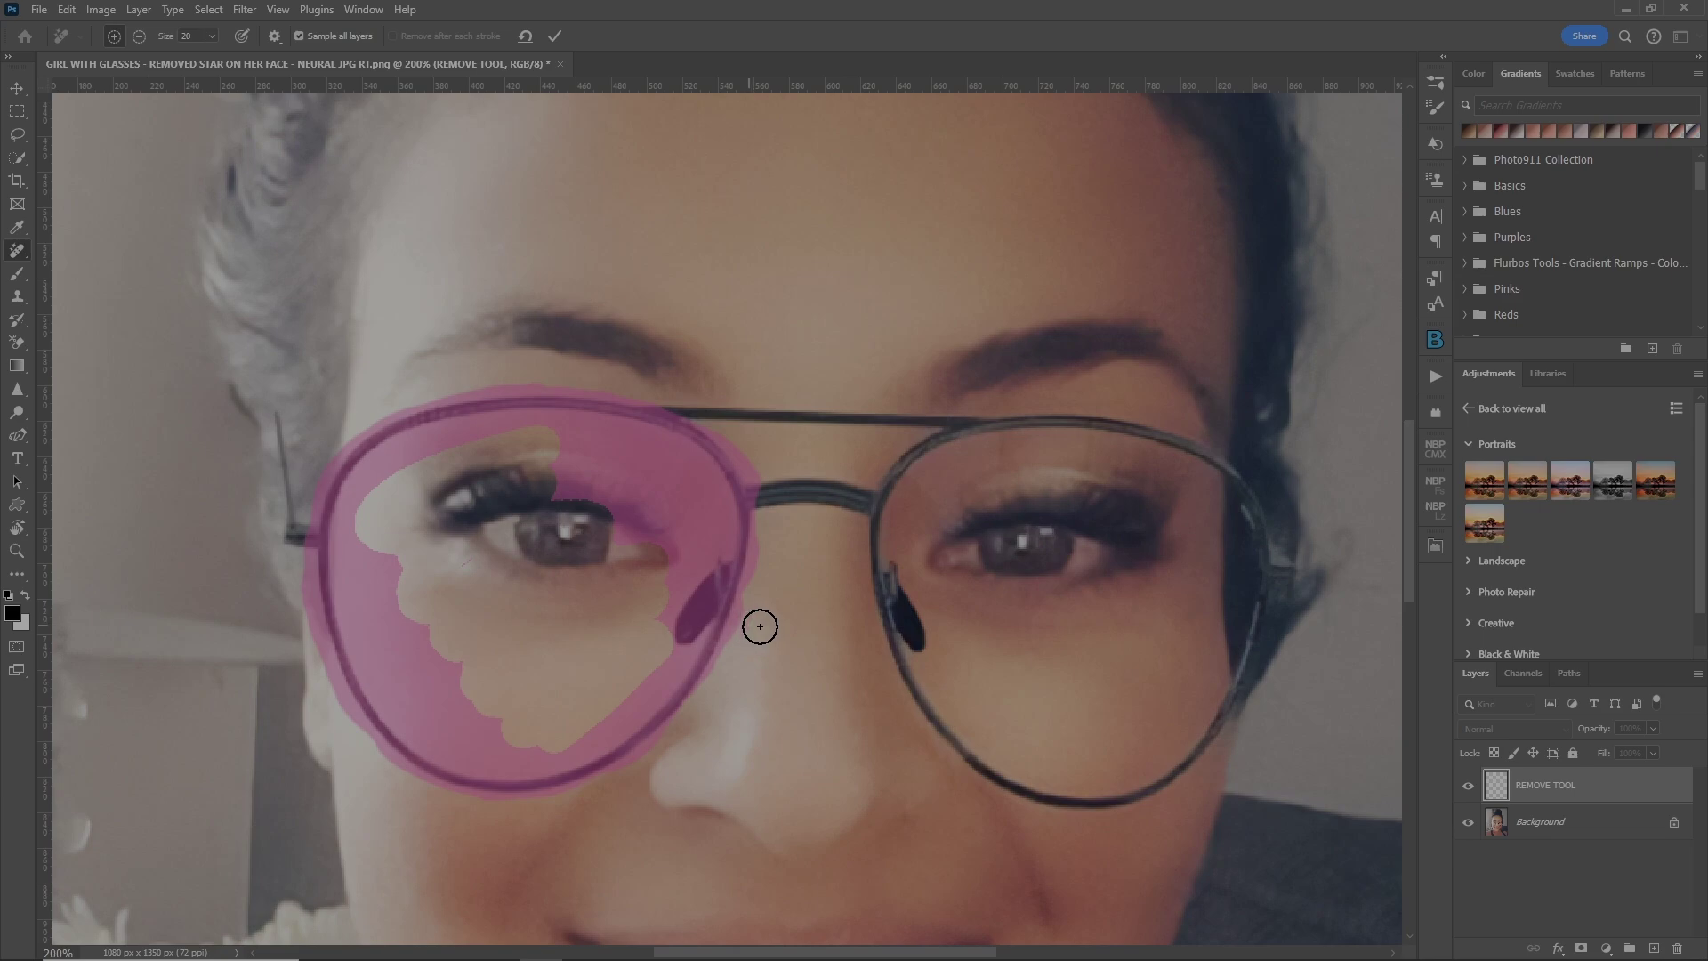
{"action": "key", "text": "Return"}
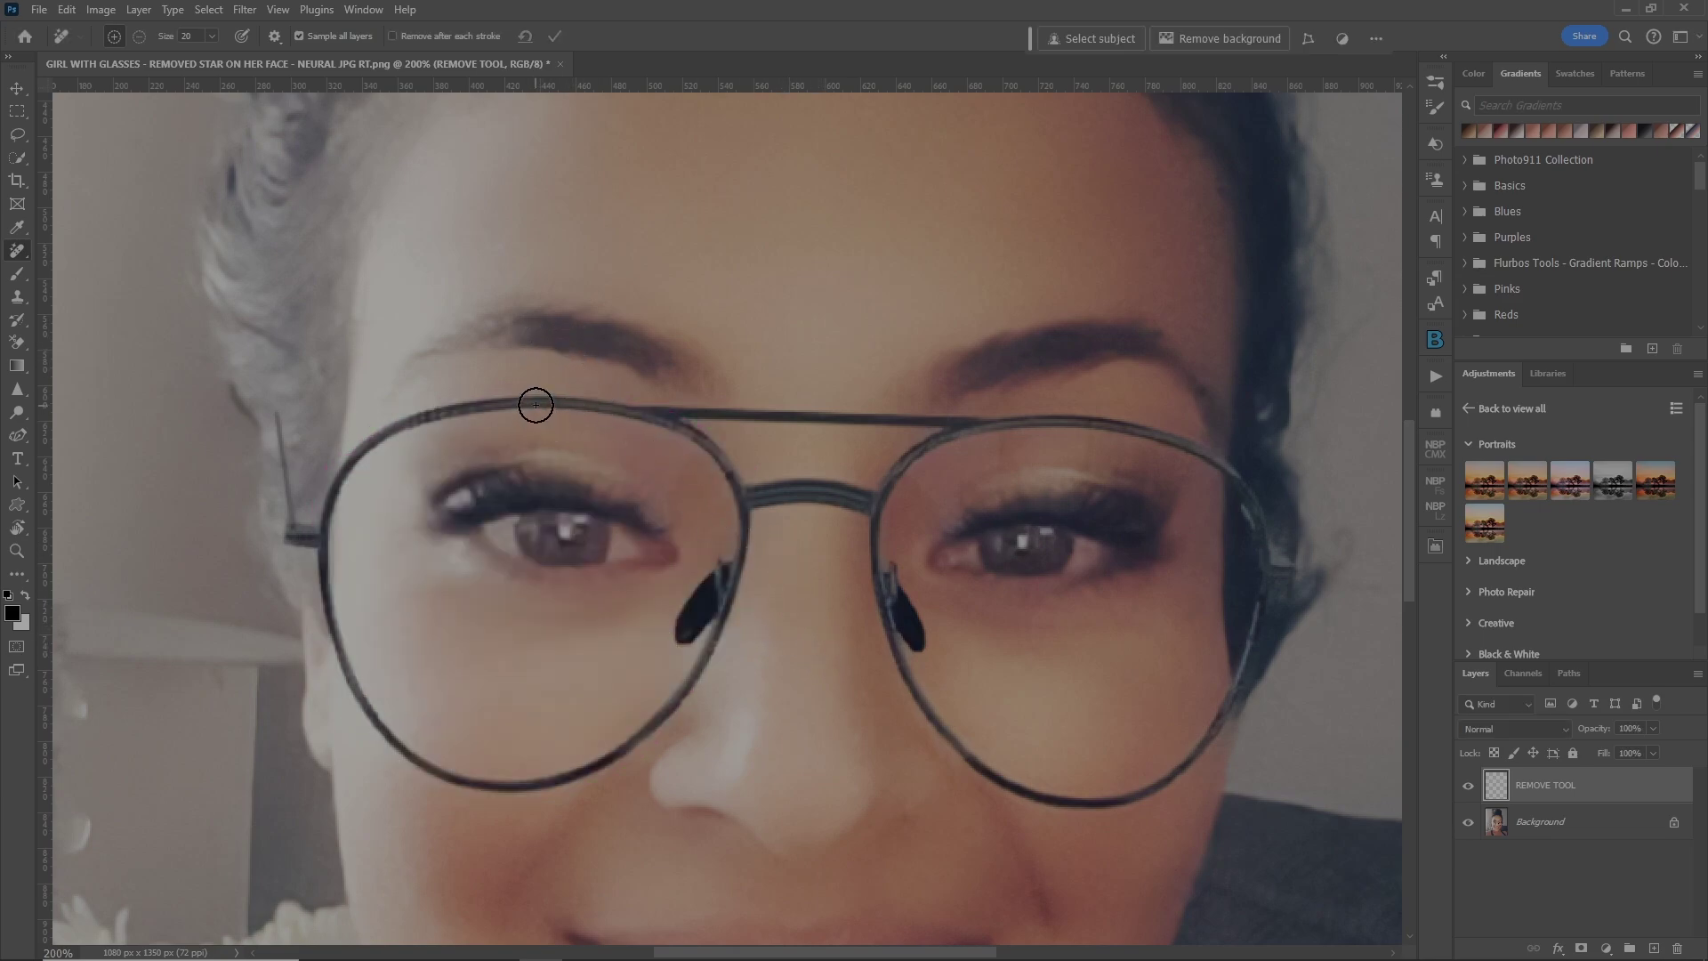
Mark the left lens frame, the top bar and the bridge with the Remove tool
{"action": "mouse_move", "coordinate": [538, 402]}
{"action": "left_mouse_down"}
{"action": "mouse_move", "coordinate": [430, 411]}
{"action": "mouse_move", "coordinate": [345, 458]}
{"action": "mouse_move", "coordinate": [319, 559]}
{"action": "mouse_move", "coordinate": [352, 681]}
{"action": "mouse_move", "coordinate": [446, 772]}
{"action": "mouse_move", "coordinate": [558, 779]}
{"action": "mouse_move", "coordinate": [671, 703]}
{"action": "mouse_move", "coordinate": [719, 629]}
{"action": "mouse_move", "coordinate": [731, 576]}
{"action": "mouse_move", "coordinate": [716, 565]}
{"action": "mouse_move", "coordinate": [691, 636]}
{"action": "left_mouse_up"}
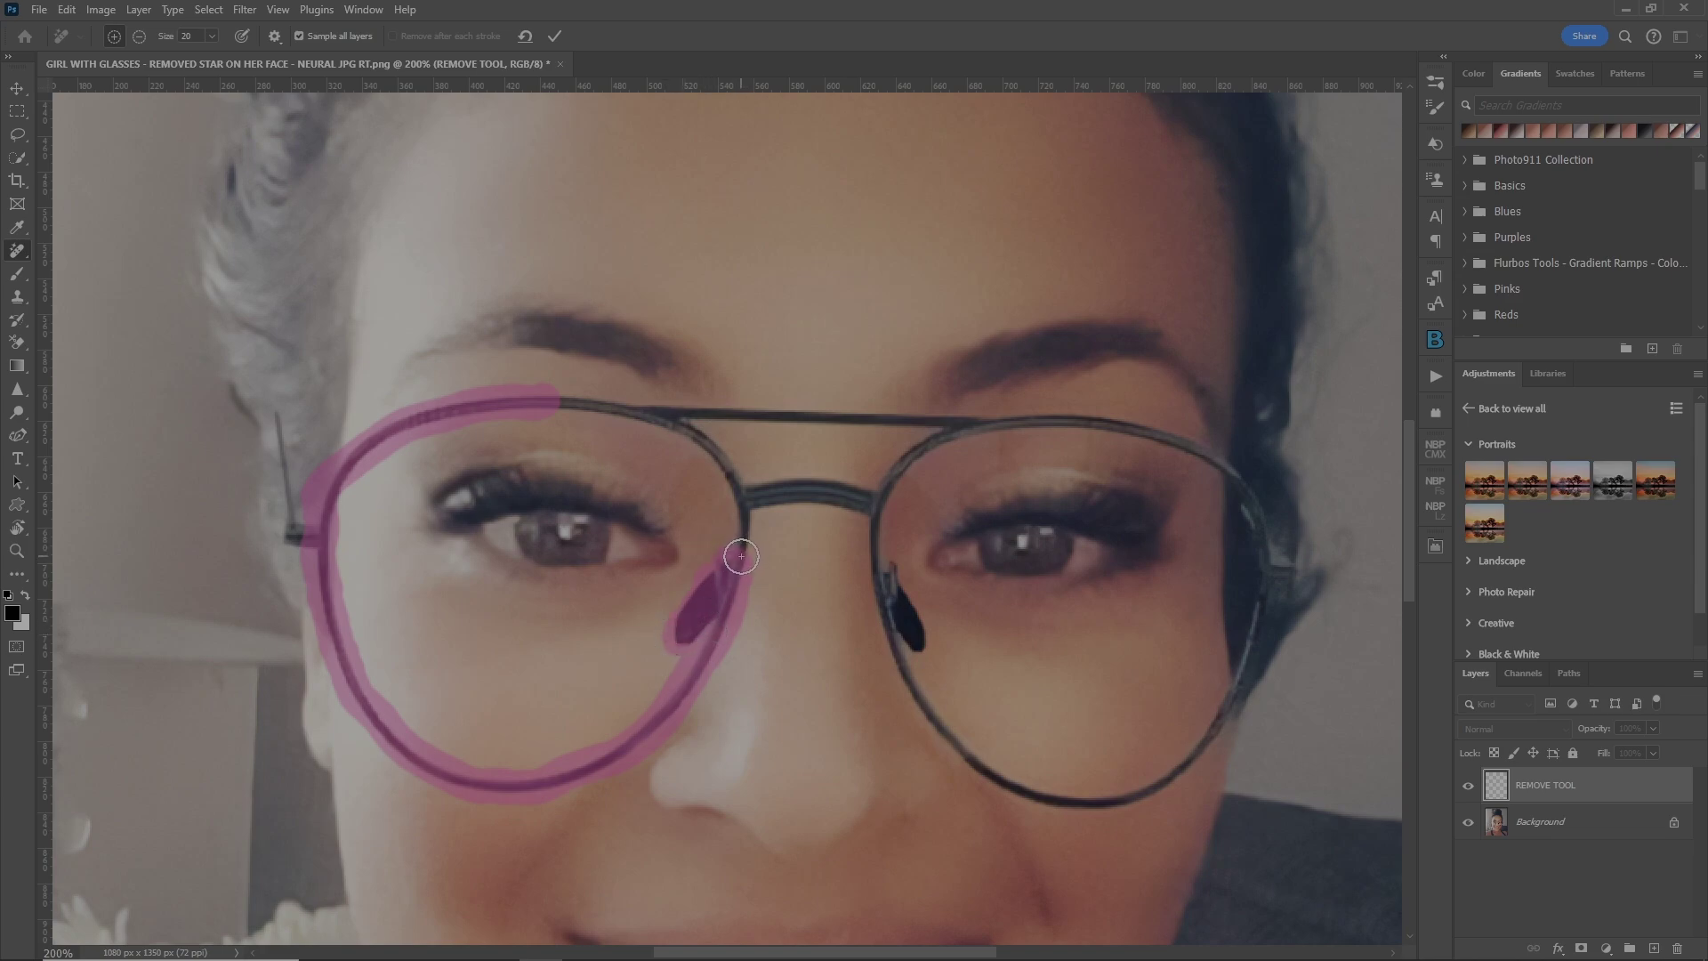
{"action": "mouse_move", "coordinate": [740, 557]}
{"action": "left_mouse_down"}
{"action": "mouse_move", "coordinate": [743, 504]}
{"action": "mouse_move", "coordinate": [717, 461]}
{"action": "mouse_move", "coordinate": [667, 419]}
{"action": "mouse_move", "coordinate": [578, 408]}
{"action": "left_mouse_up"}
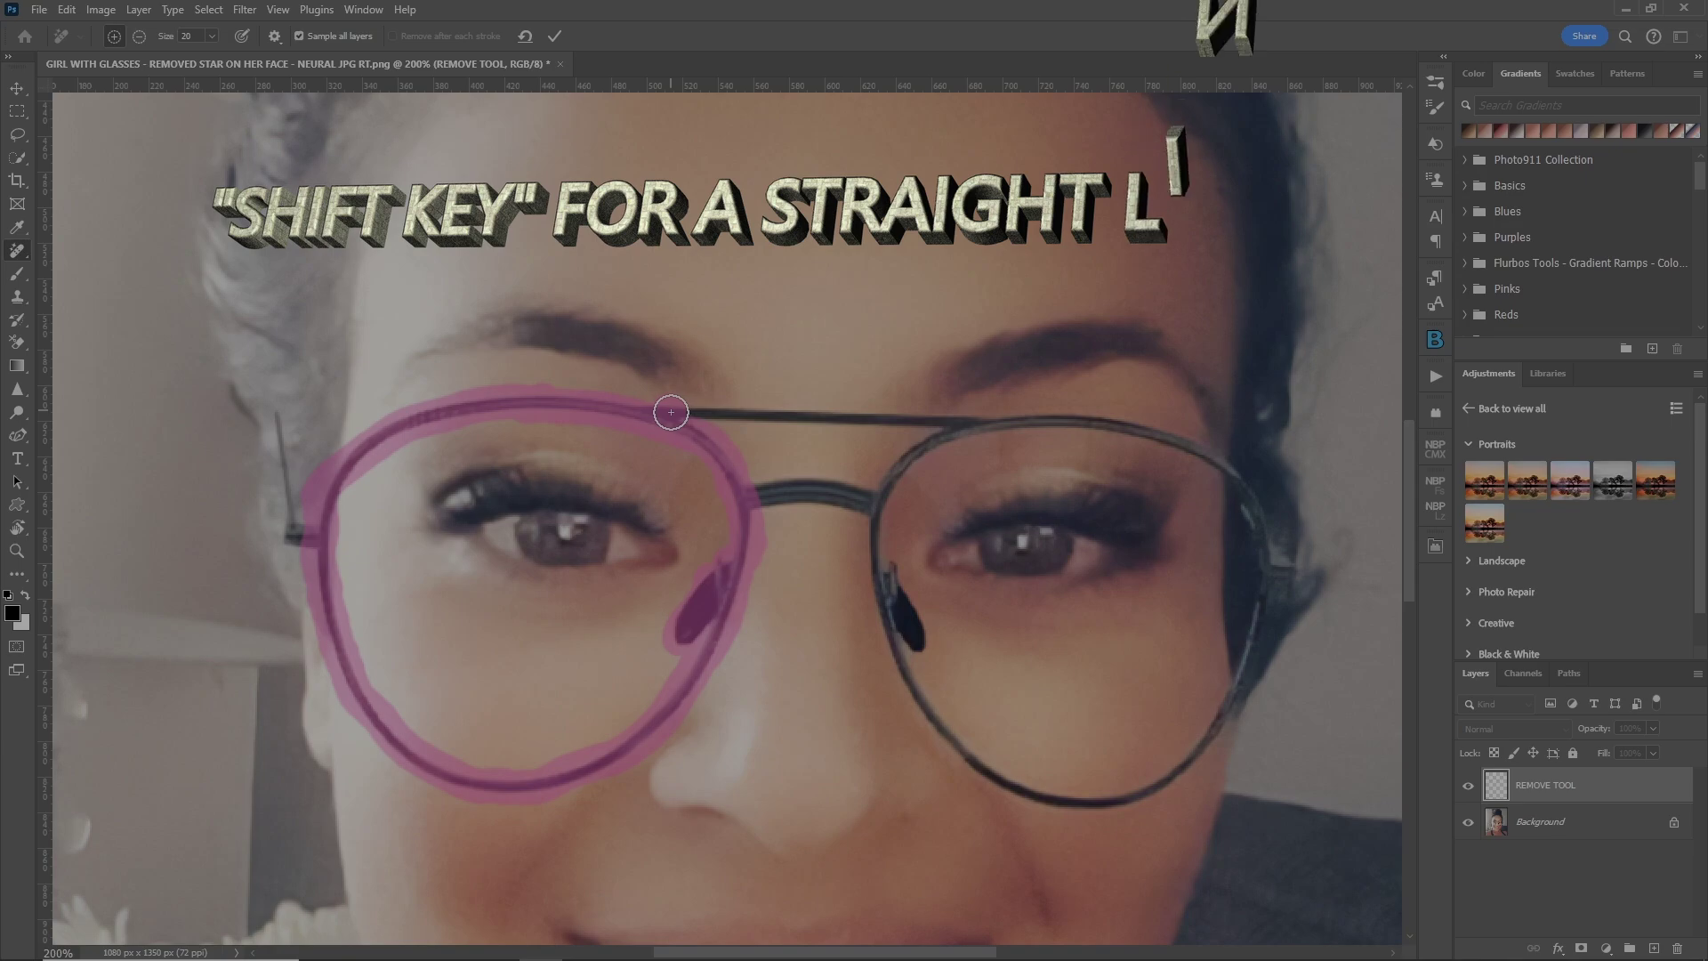
{"action": "left_click", "coordinate": [975, 424], "text": "shift"}
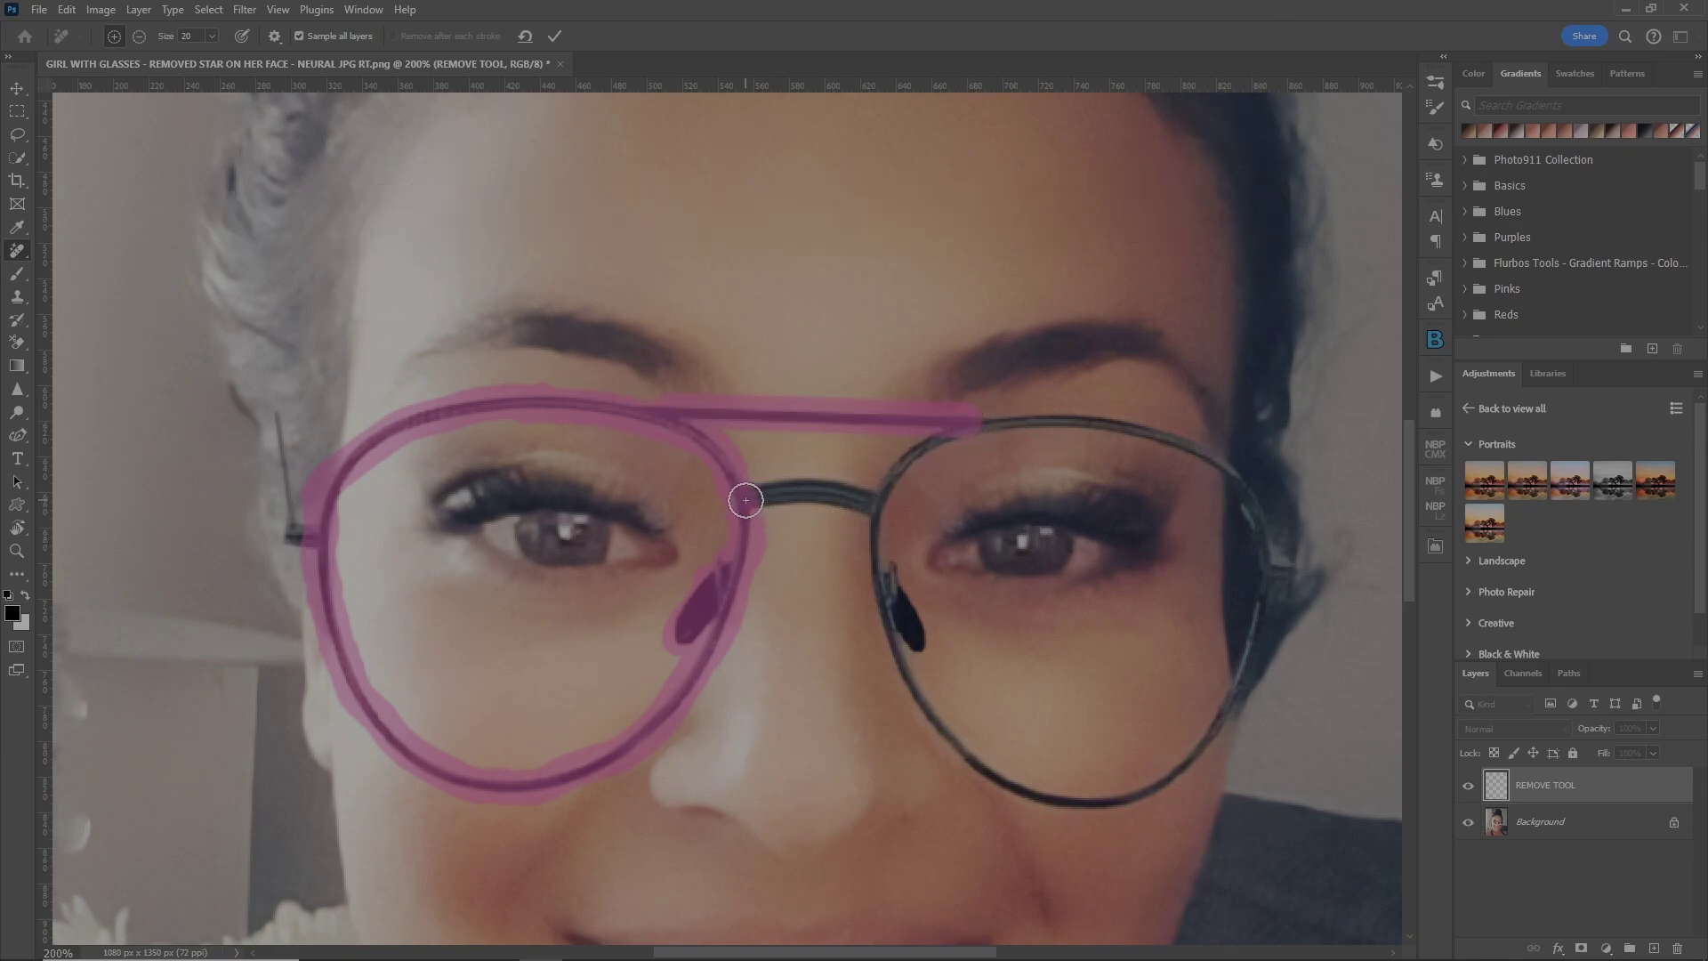
{"action": "mouse_move", "coordinate": [745, 500]}
{"action": "left_mouse_down"}
{"action": "mouse_move", "coordinate": [835, 488]}
{"action": "mouse_move", "coordinate": [881, 510]}
{"action": "left_mouse_up"}
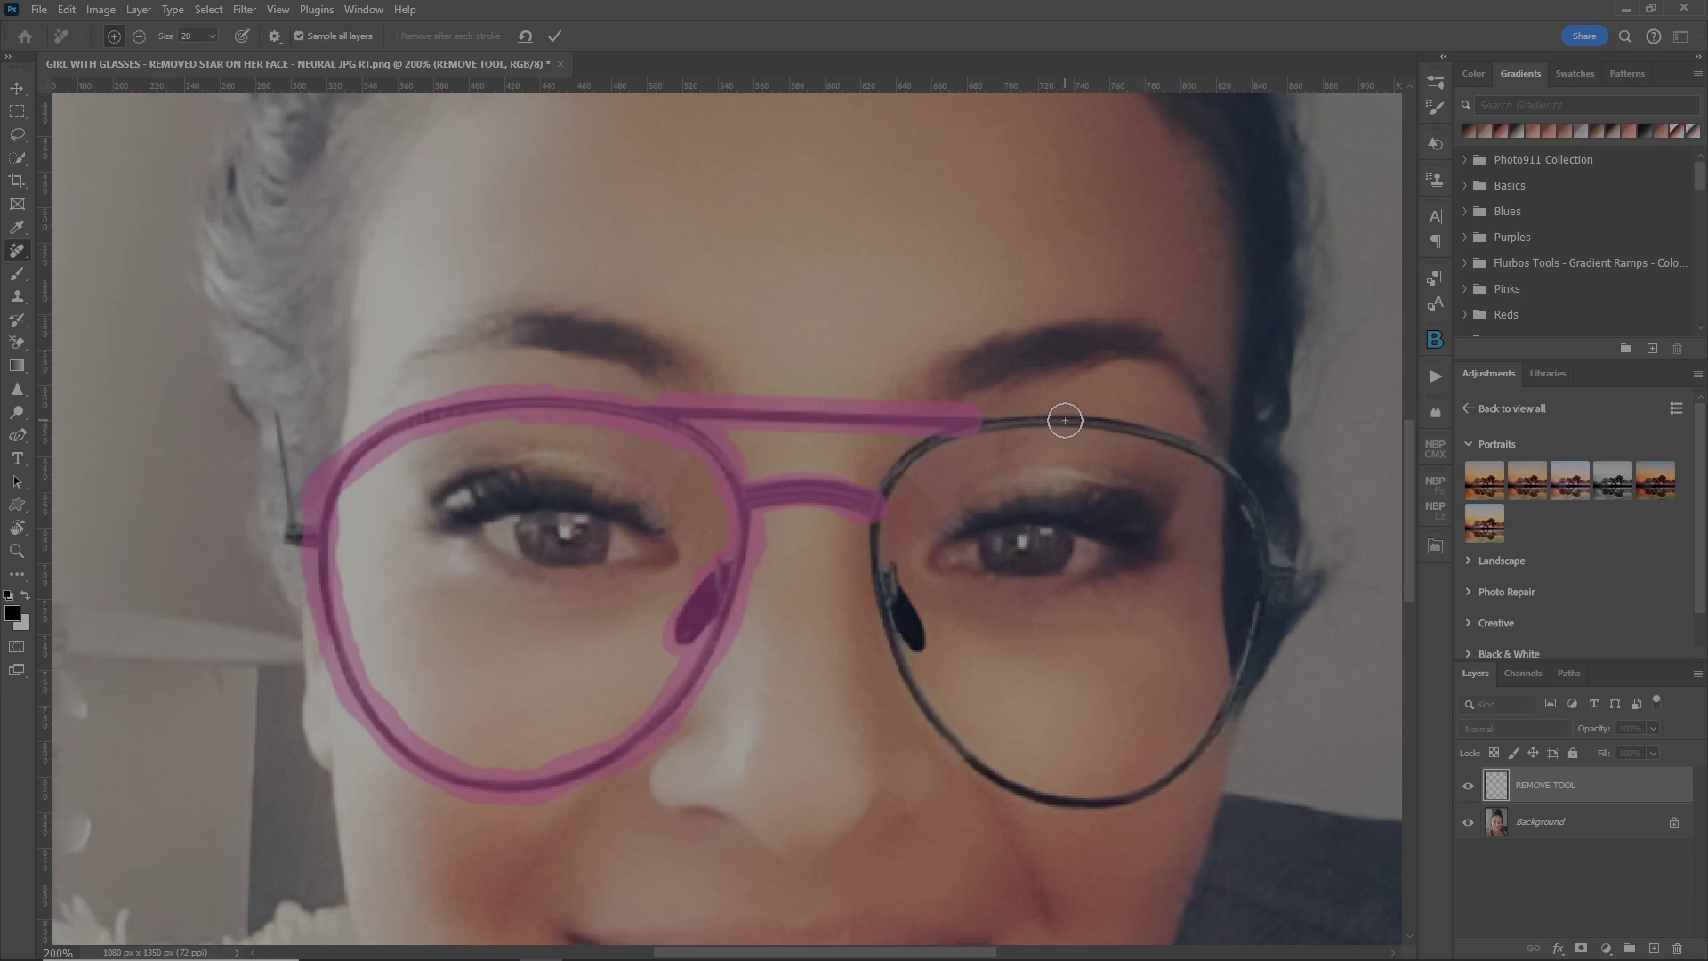
Mark the right lens rim, the left temple arm and the dark patch beside the right rim
{"action": "mouse_move", "coordinate": [1065, 420]}
{"action": "left_mouse_down"}
{"action": "mouse_move", "coordinate": [903, 465]}
{"action": "mouse_move", "coordinate": [883, 518]}
{"action": "mouse_move", "coordinate": [886, 618]}
{"action": "mouse_move", "coordinate": [980, 757]}
{"action": "mouse_move", "coordinate": [1084, 802]}
{"action": "mouse_move", "coordinate": [1065, 806]}
{"action": "mouse_move", "coordinate": [1173, 775]}
{"action": "mouse_move", "coordinate": [1221, 723]}
{"action": "mouse_move", "coordinate": [1274, 569]}
{"action": "mouse_move", "coordinate": [1233, 478]}
{"action": "mouse_move", "coordinate": [1167, 438]}
{"action": "mouse_move", "coordinate": [1057, 439]}
{"action": "left_mouse_up"}
{"action": "left_click_drag", "start_coordinate": [1250, 646], "coordinate": [1270, 569]}
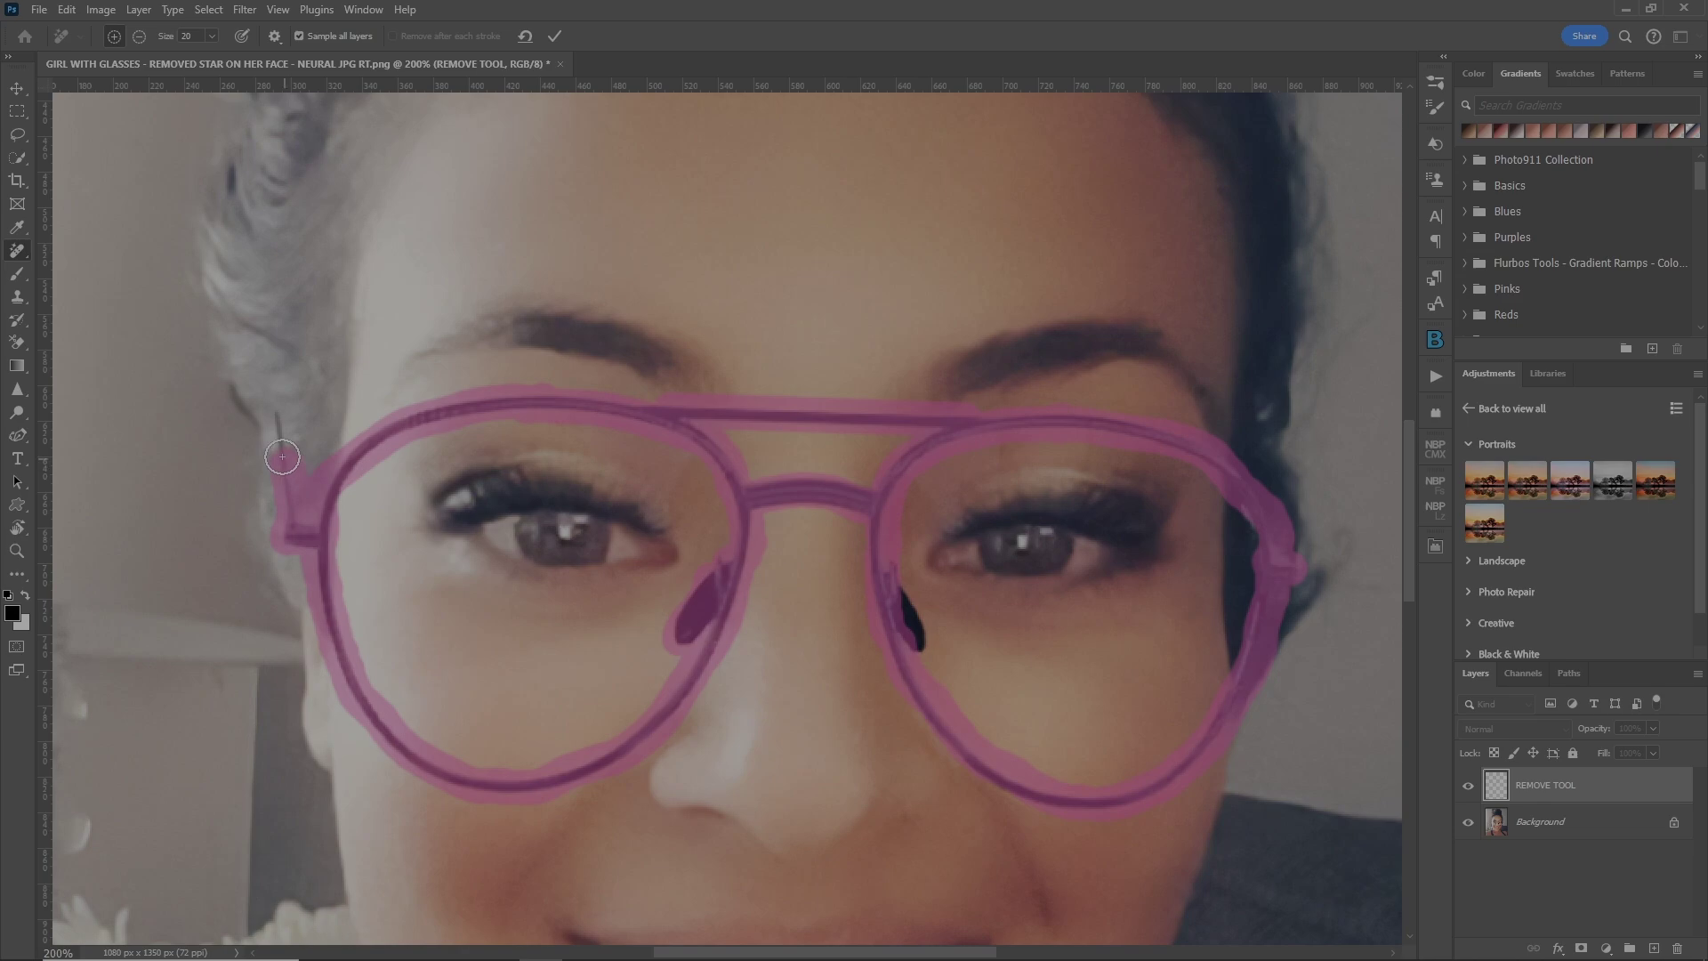
{"action": "left_click_drag", "start_coordinate": [282, 457], "coordinate": [282, 420]}
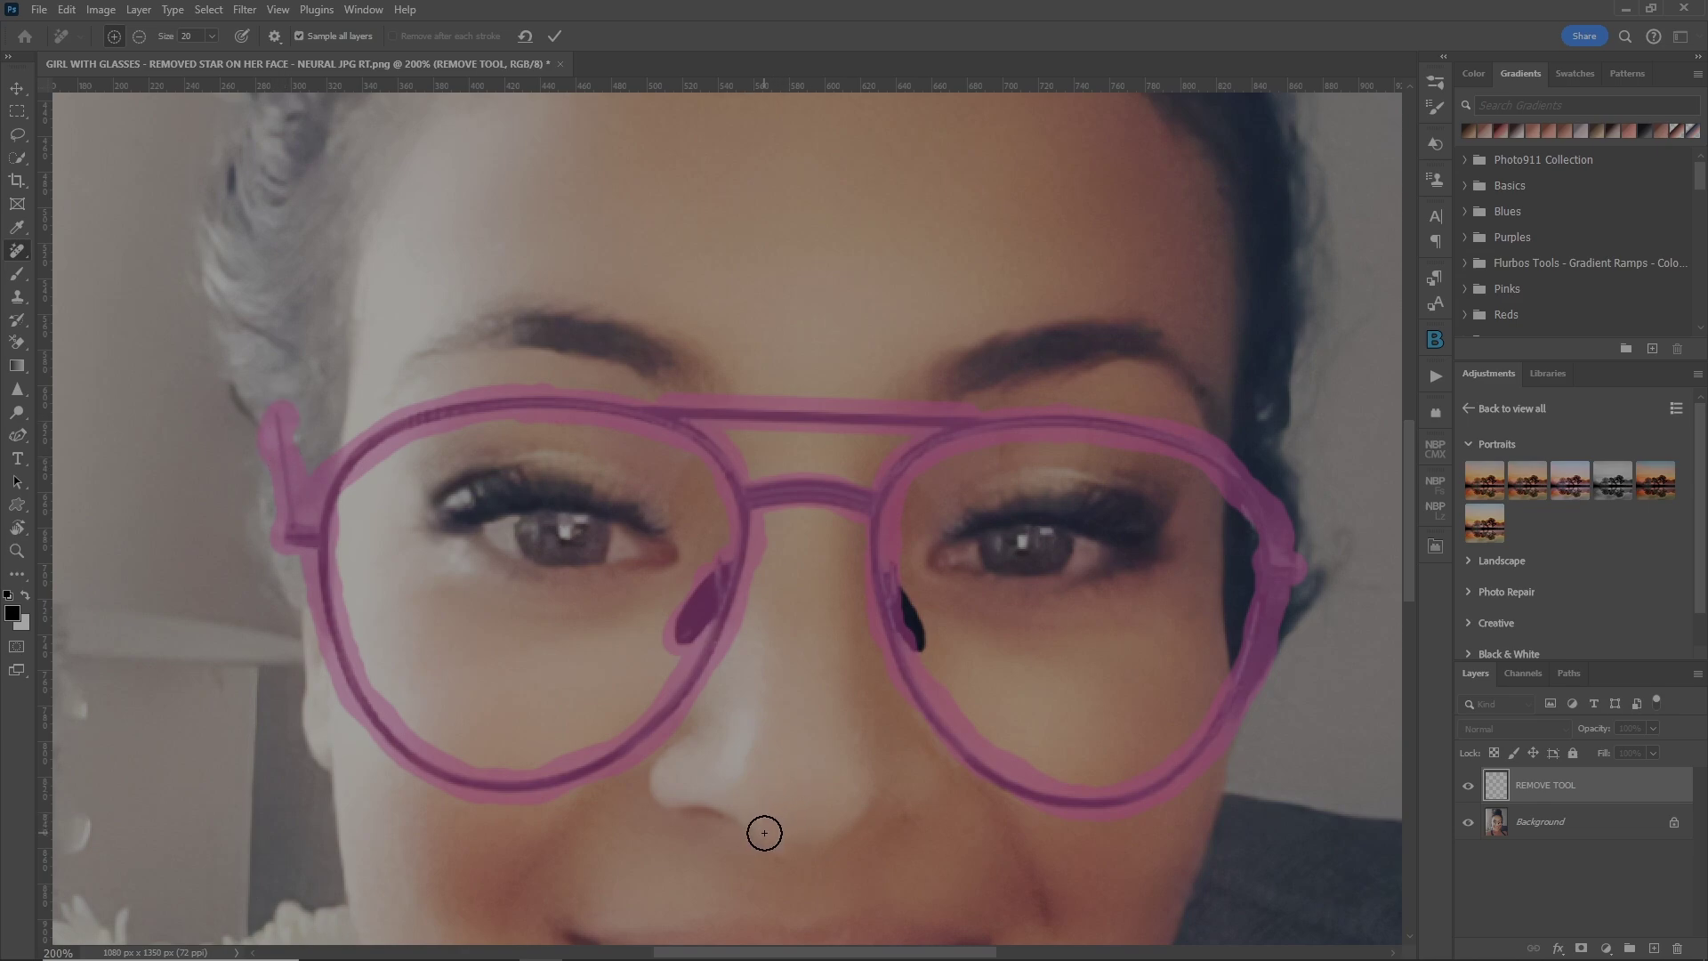
{"action": "key", "text": "alt"}
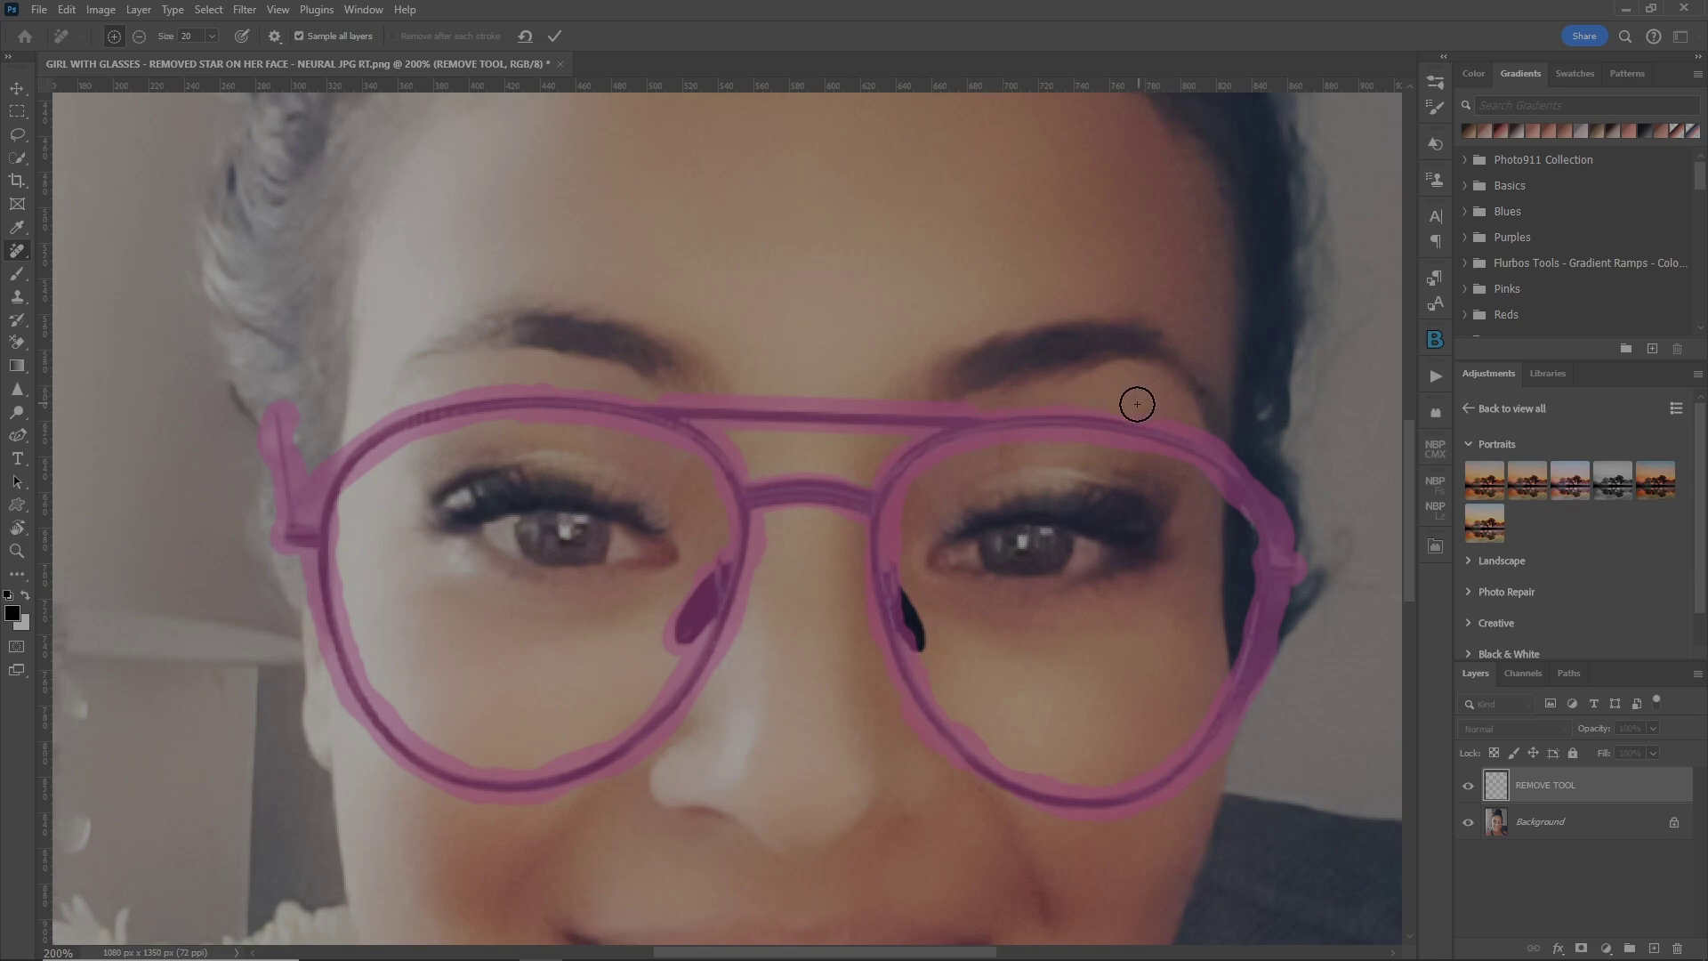
{"action": "key", "text": "alt"}
{"action": "left_click_drag", "start_coordinate": [922, 641], "coordinate": [883, 601]}
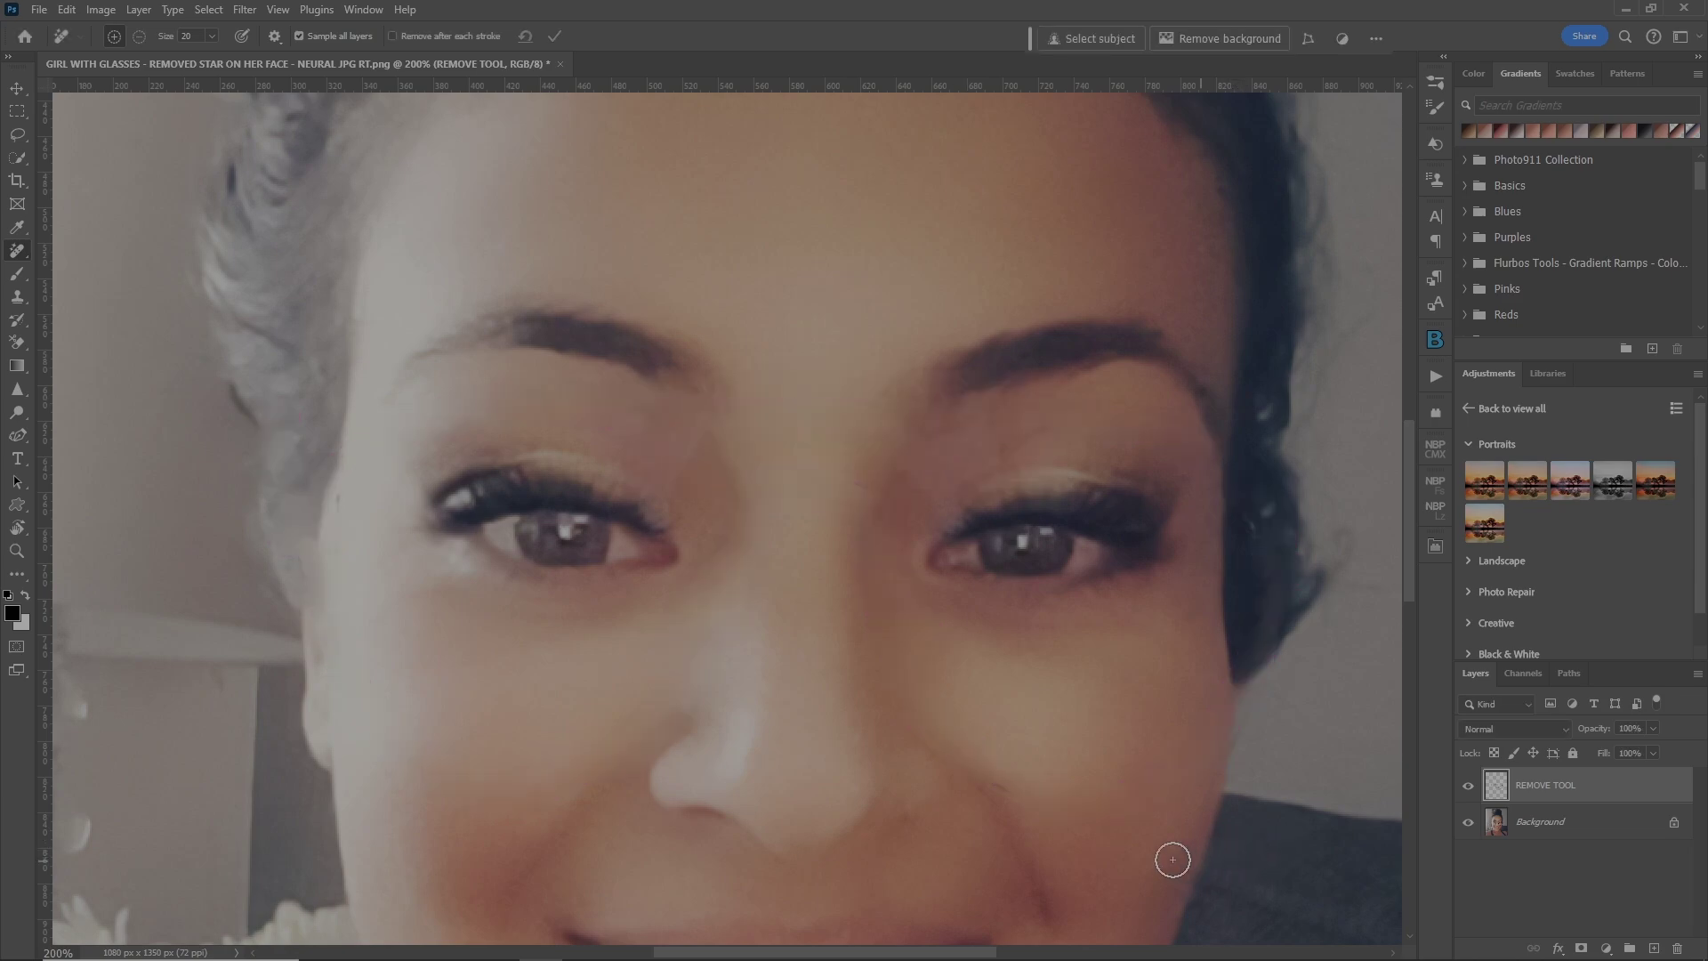
Resize the Remove tool brush to 15
{"action": "mouse_move", "coordinate": [1031, 842]}
{"action": "left_mouse_down"}
{"action": "mouse_move", "coordinate": [952, 789]}
{"action": "mouse_move", "coordinate": [1151, 796]}
{"action": "mouse_move", "coordinate": [1239, 738]}
{"action": "left_mouse_up"}
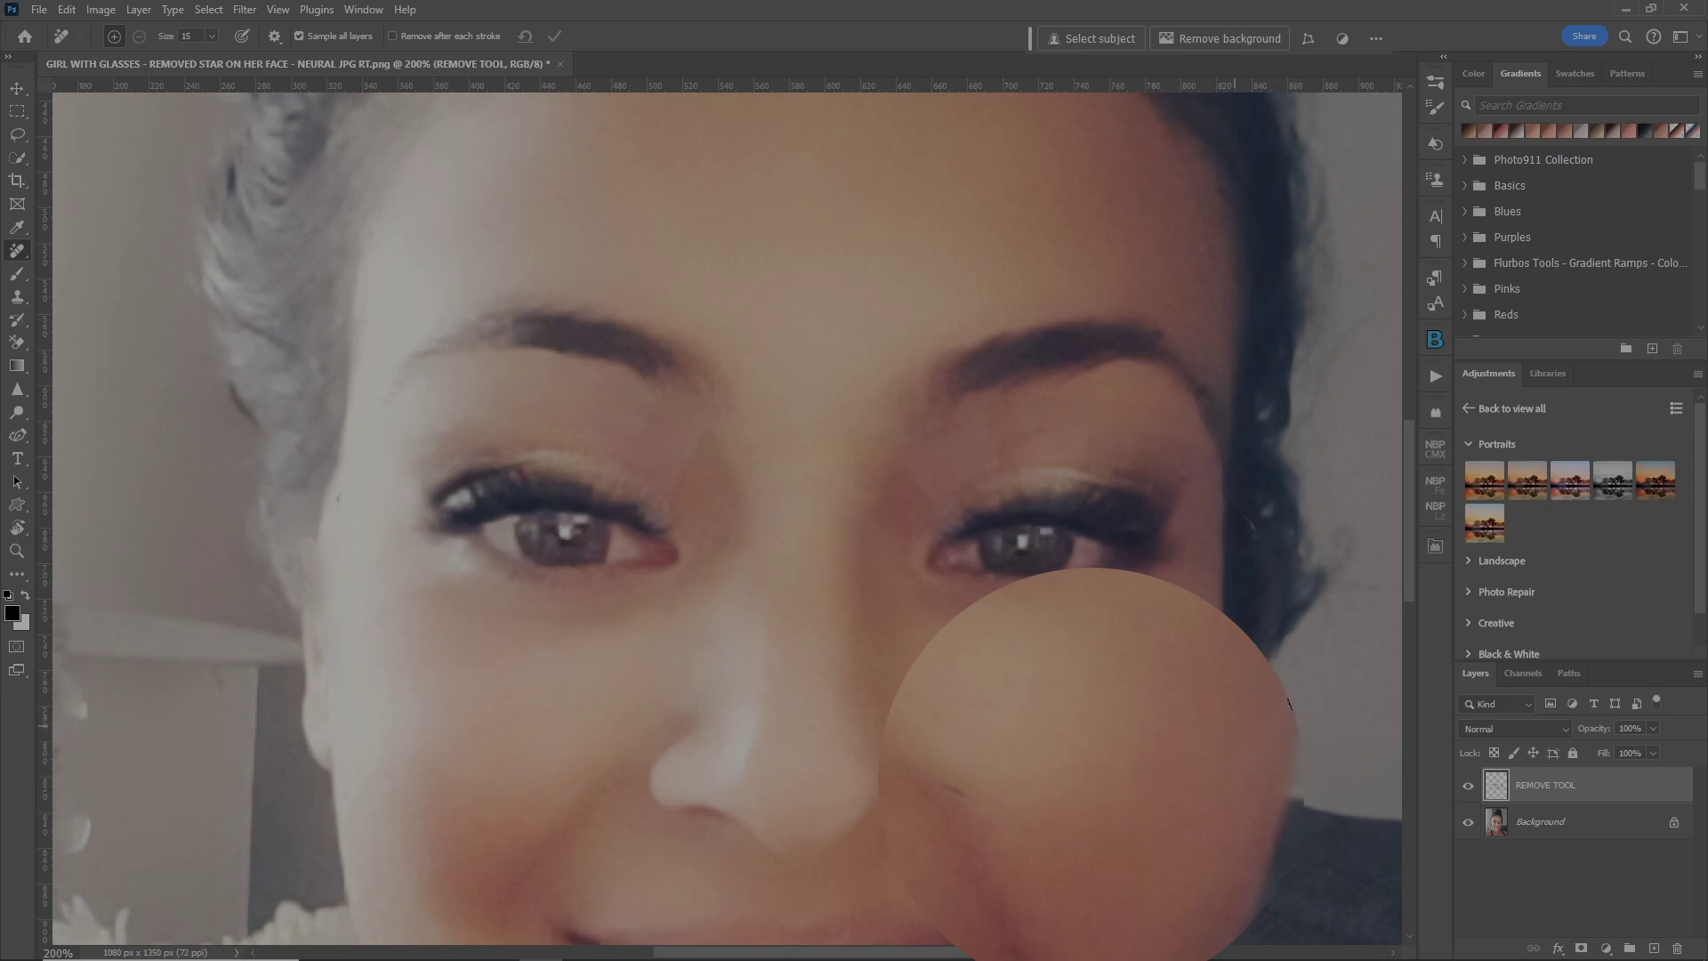
{"action": "key", "text": "Return"}
{"action": "key", "text": "bracketright"}
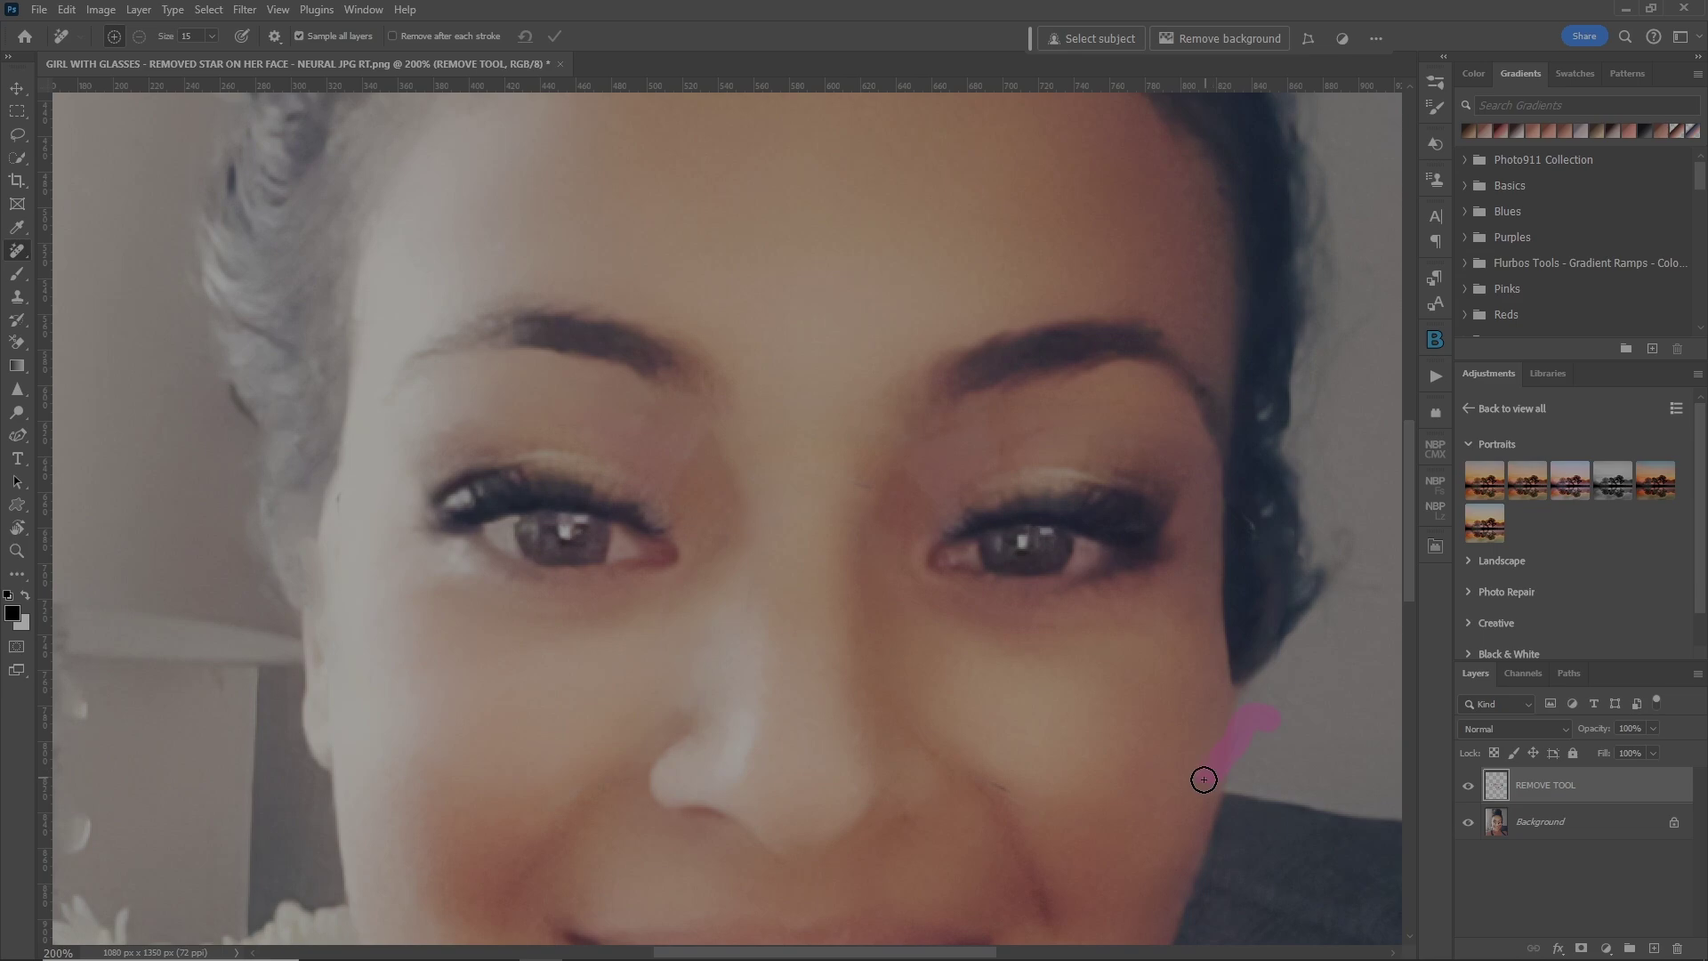
Erase leftover frame traces on the right cheek and near the left temple
{"action": "left_click_drag", "start_coordinate": [993, 784], "coordinate": [1058, 798]}
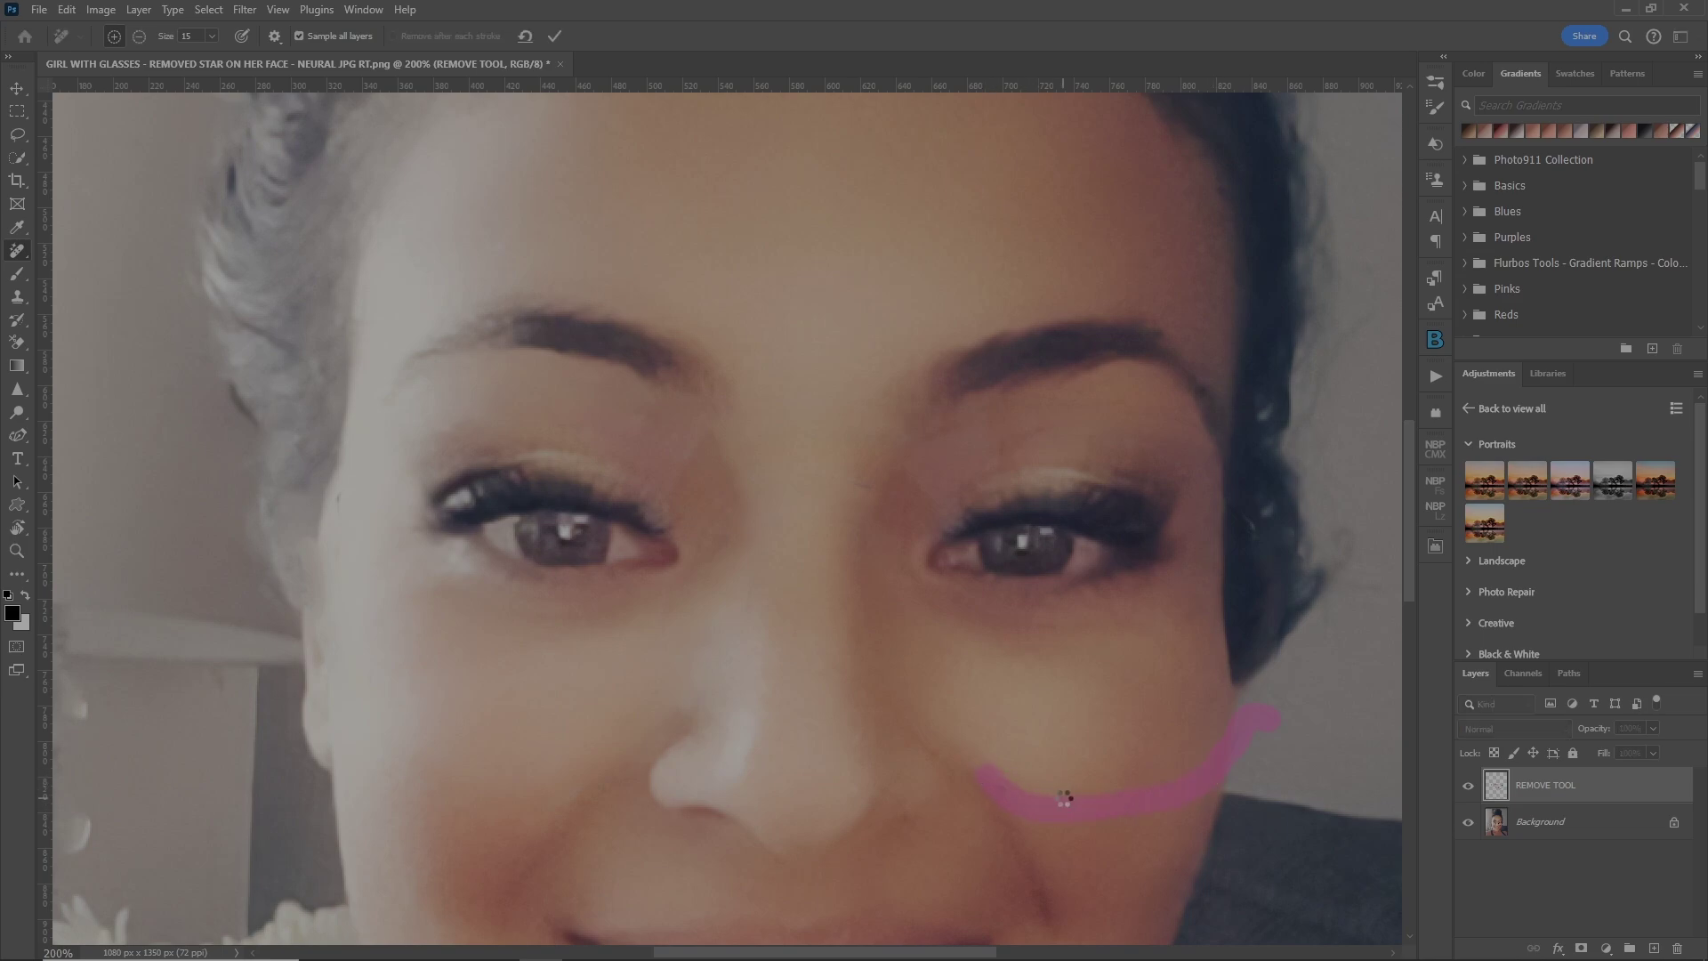
{"action": "left_click_drag", "start_coordinate": [1063, 797], "coordinate": [1373, 716]}
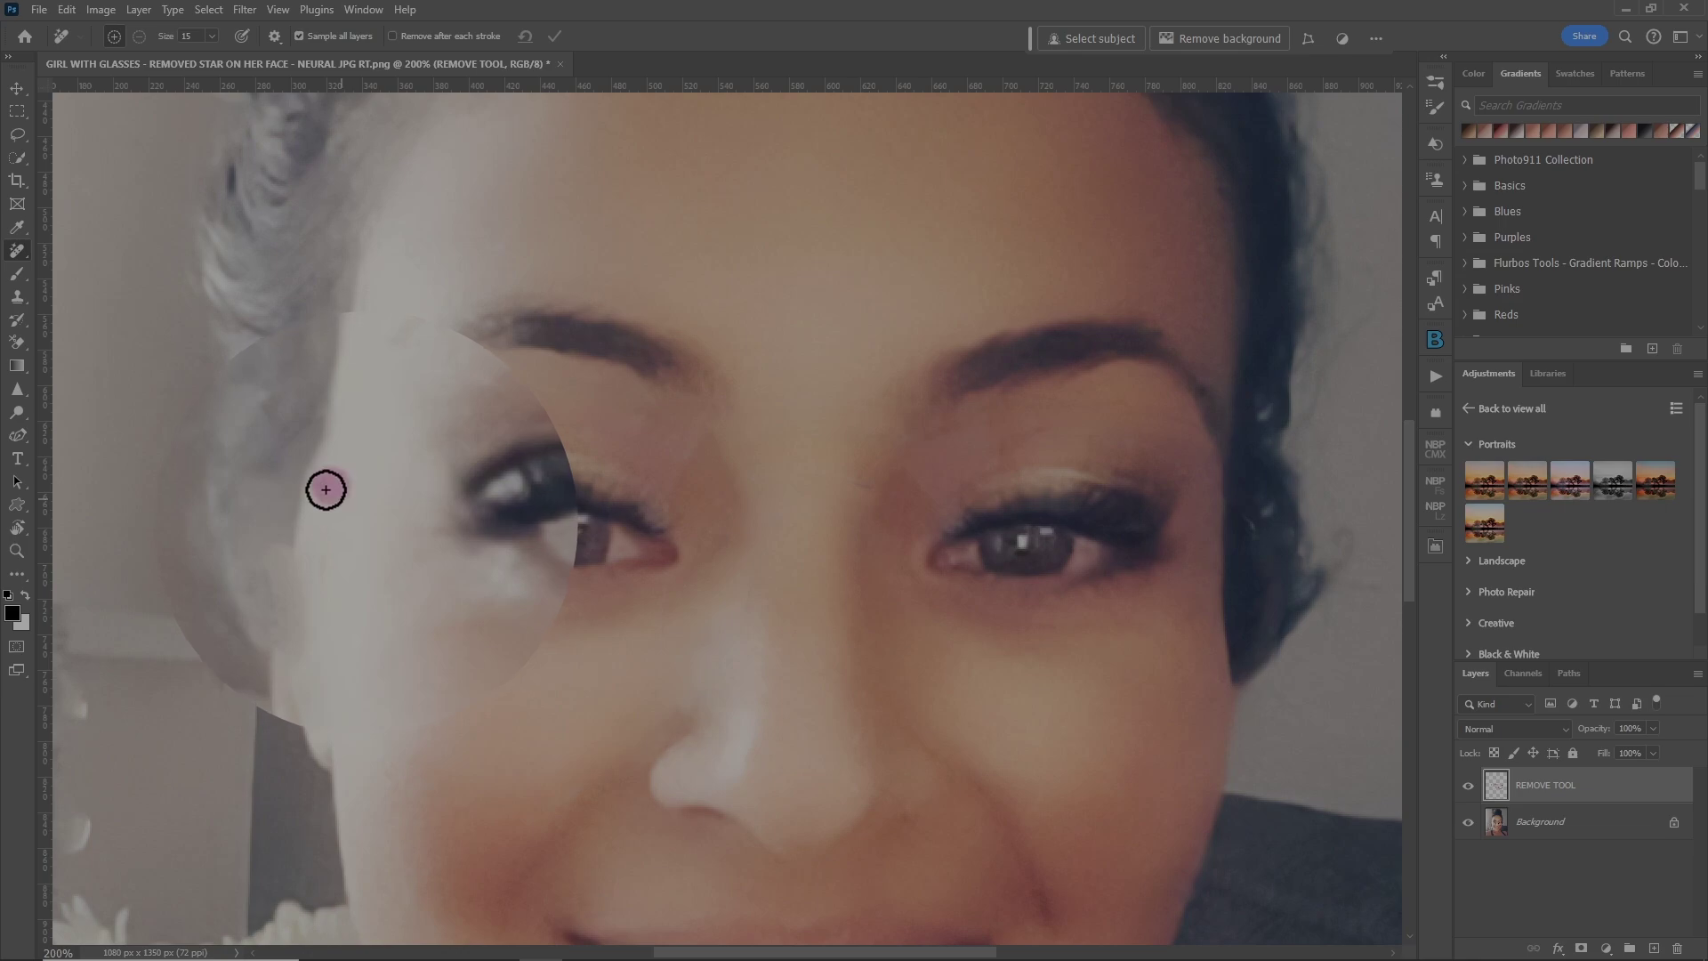
{"action": "mouse_move", "coordinate": [323, 488]}
{"action": "left_mouse_down"}
{"action": "mouse_move", "coordinate": [320, 579]}
{"action": "mouse_move", "coordinate": [339, 585]}
{"action": "left_mouse_up"}
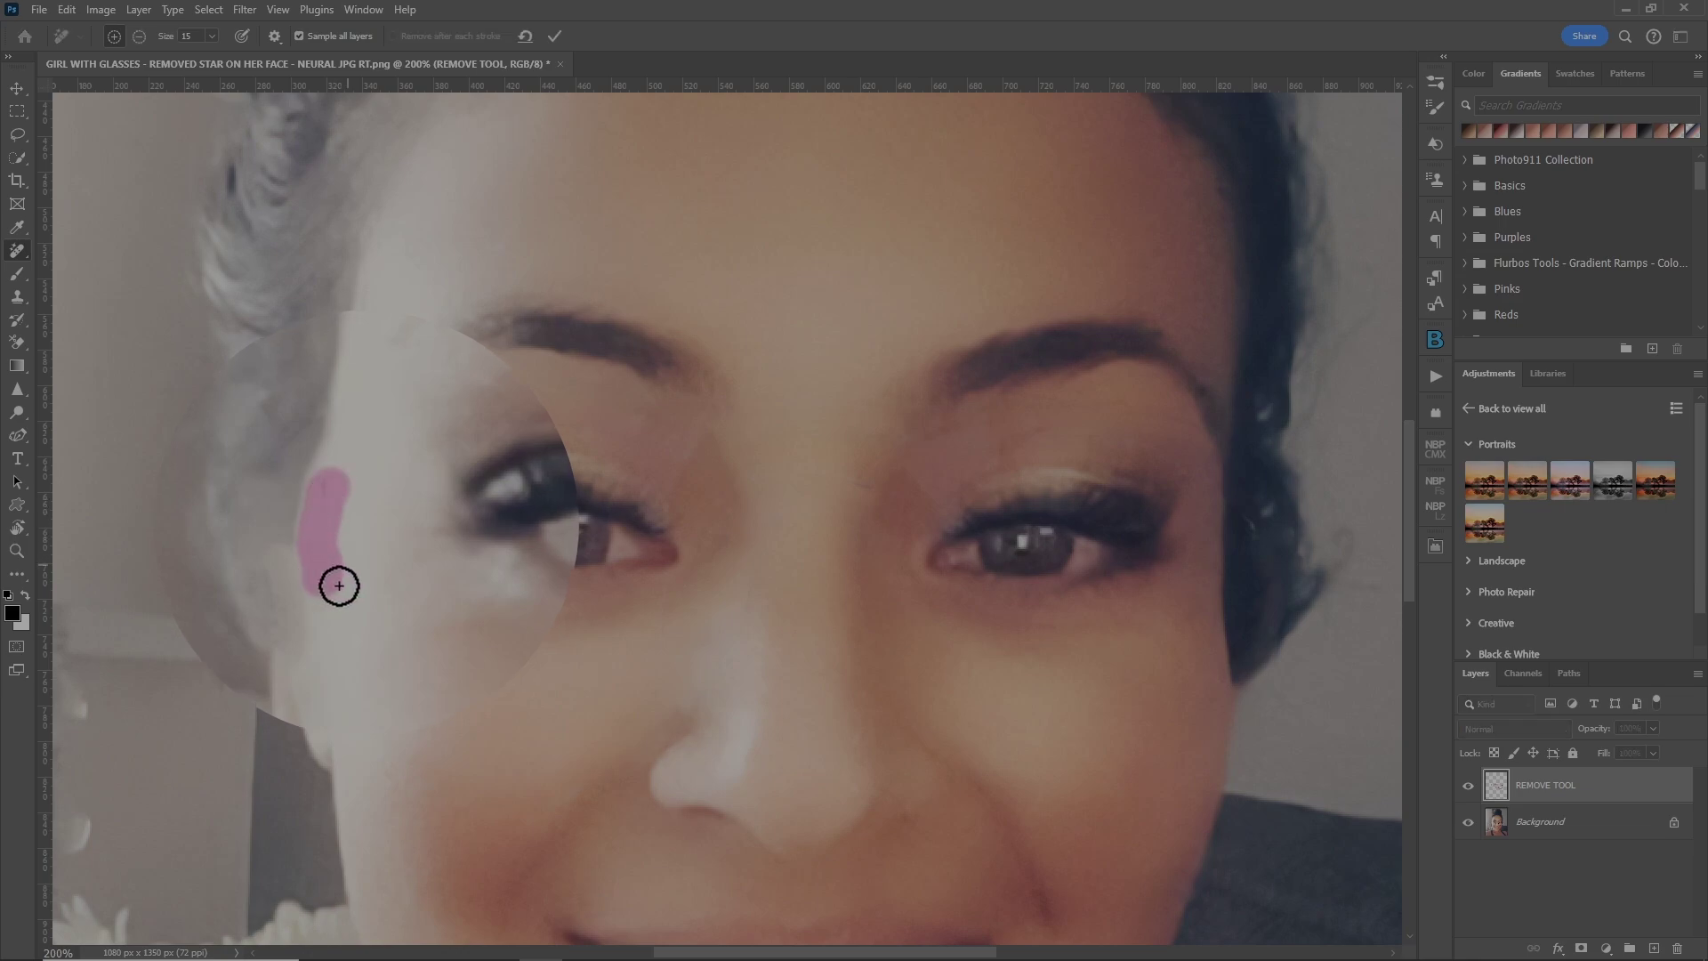
{"action": "left_click_drag", "start_coordinate": [339, 585], "coordinate": [329, 578]}
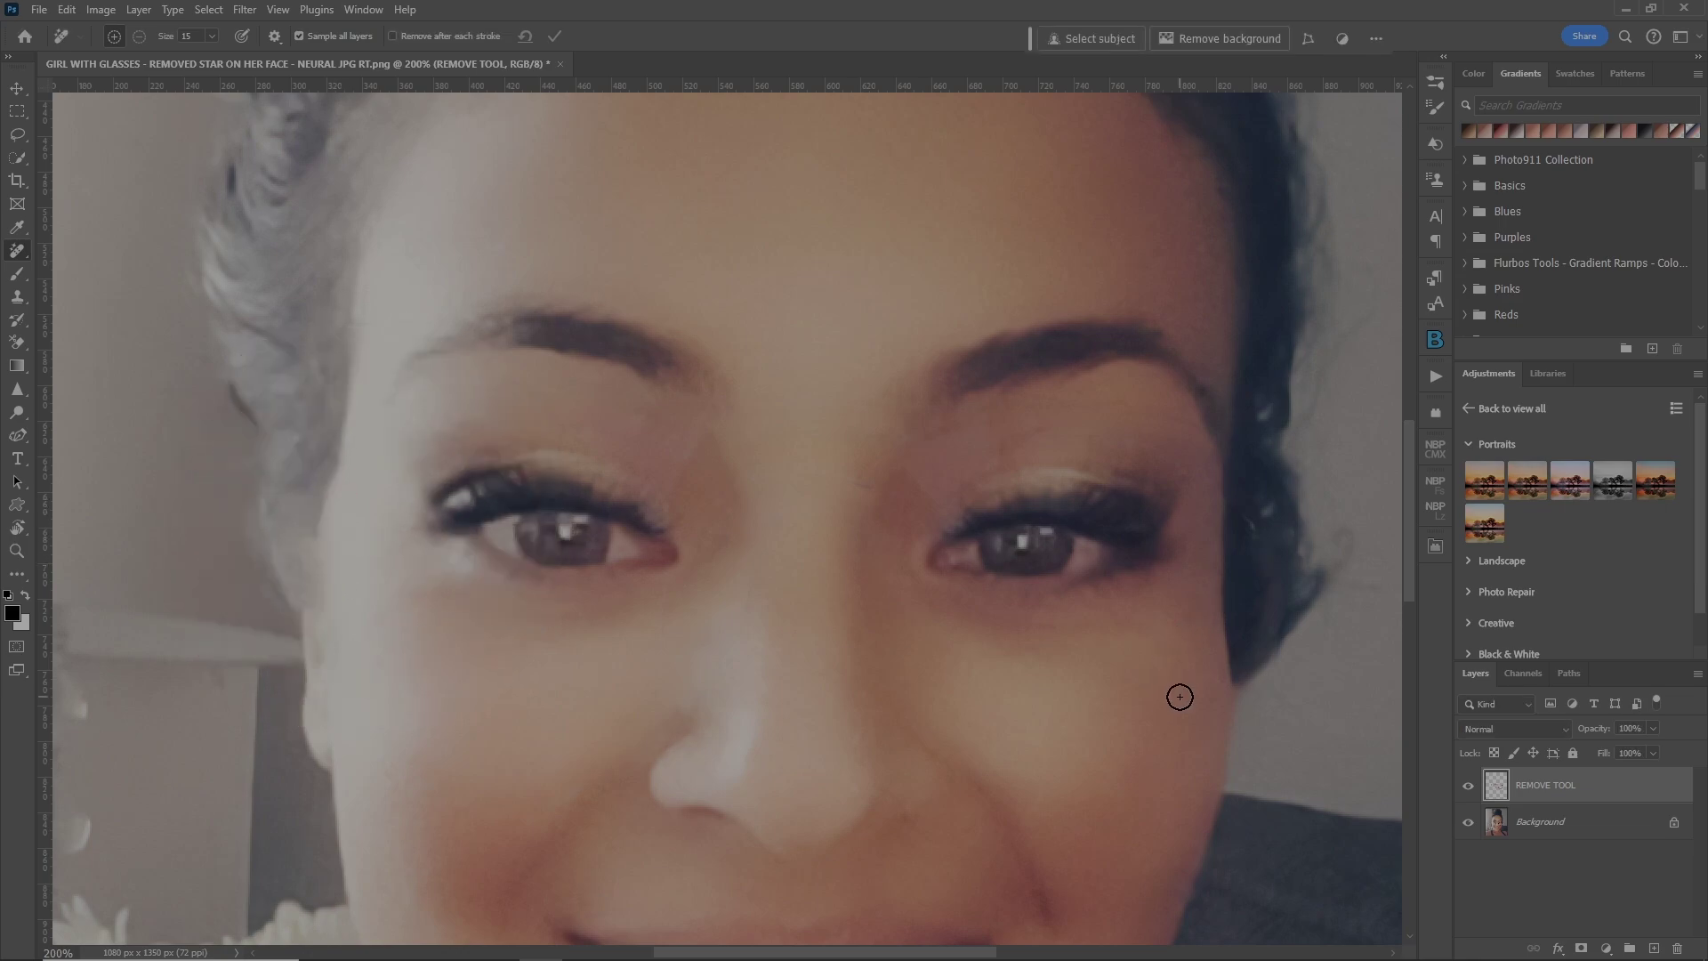
Fit the photo on screen and toggle the REMOVE TOOL layer's visibility, ending hidden
{"action": "key", "text": "ctrl+0"}
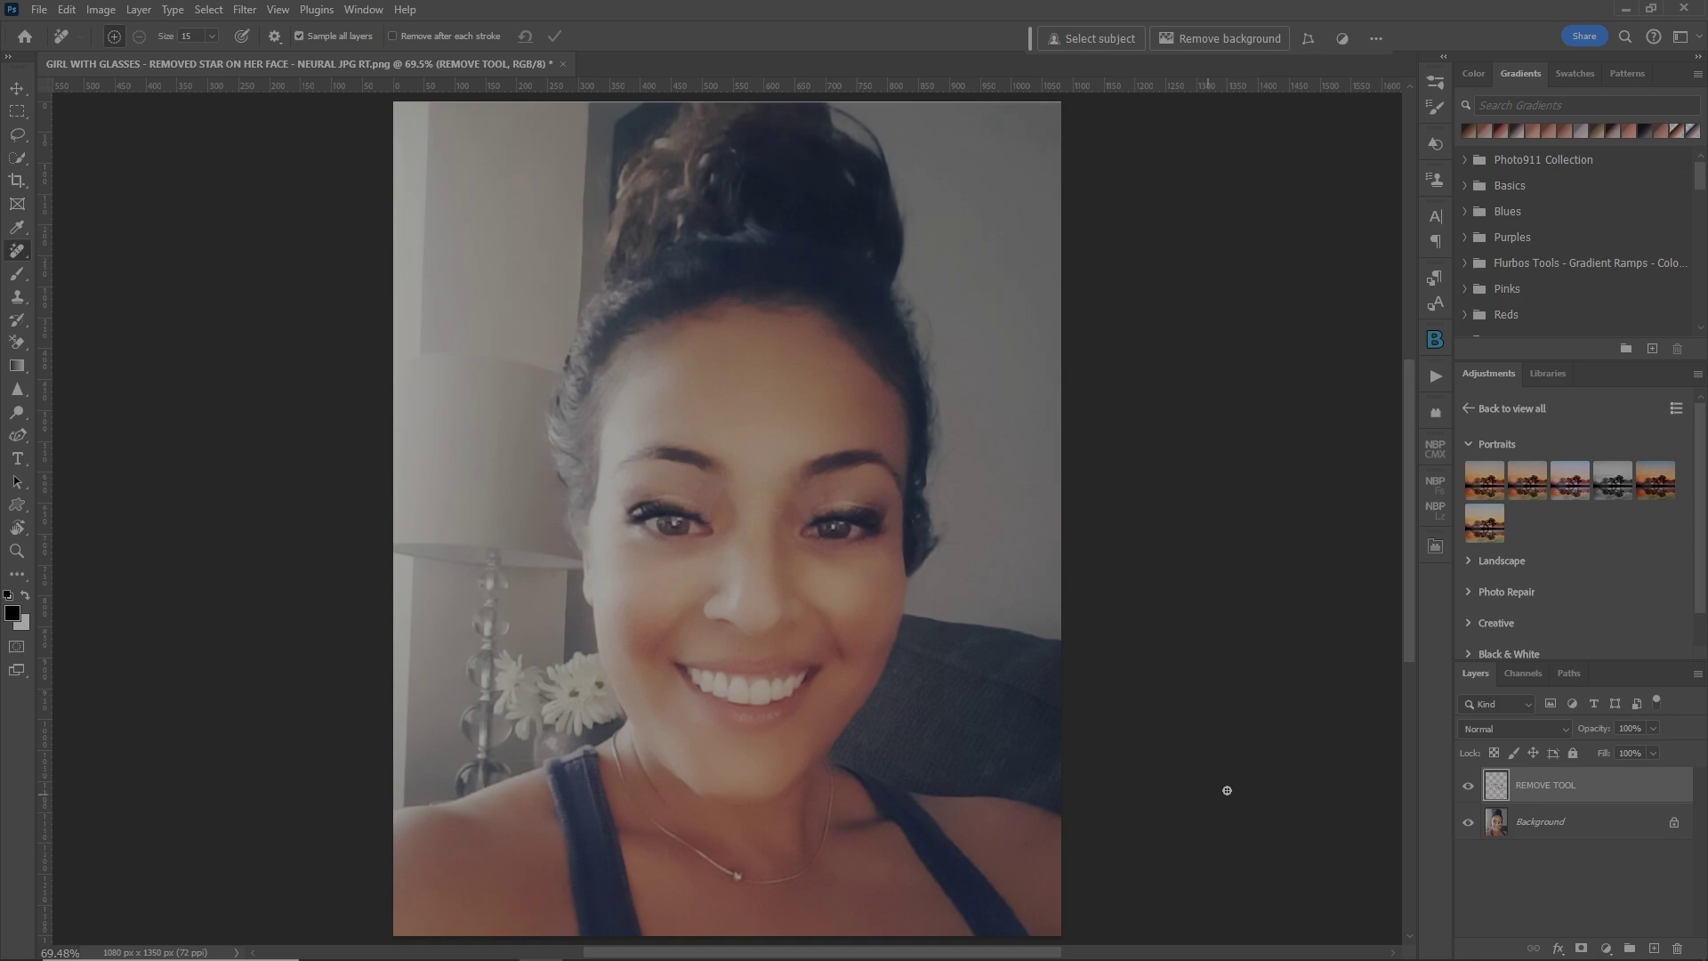
{"action": "left_click", "coordinate": [1468, 784]}
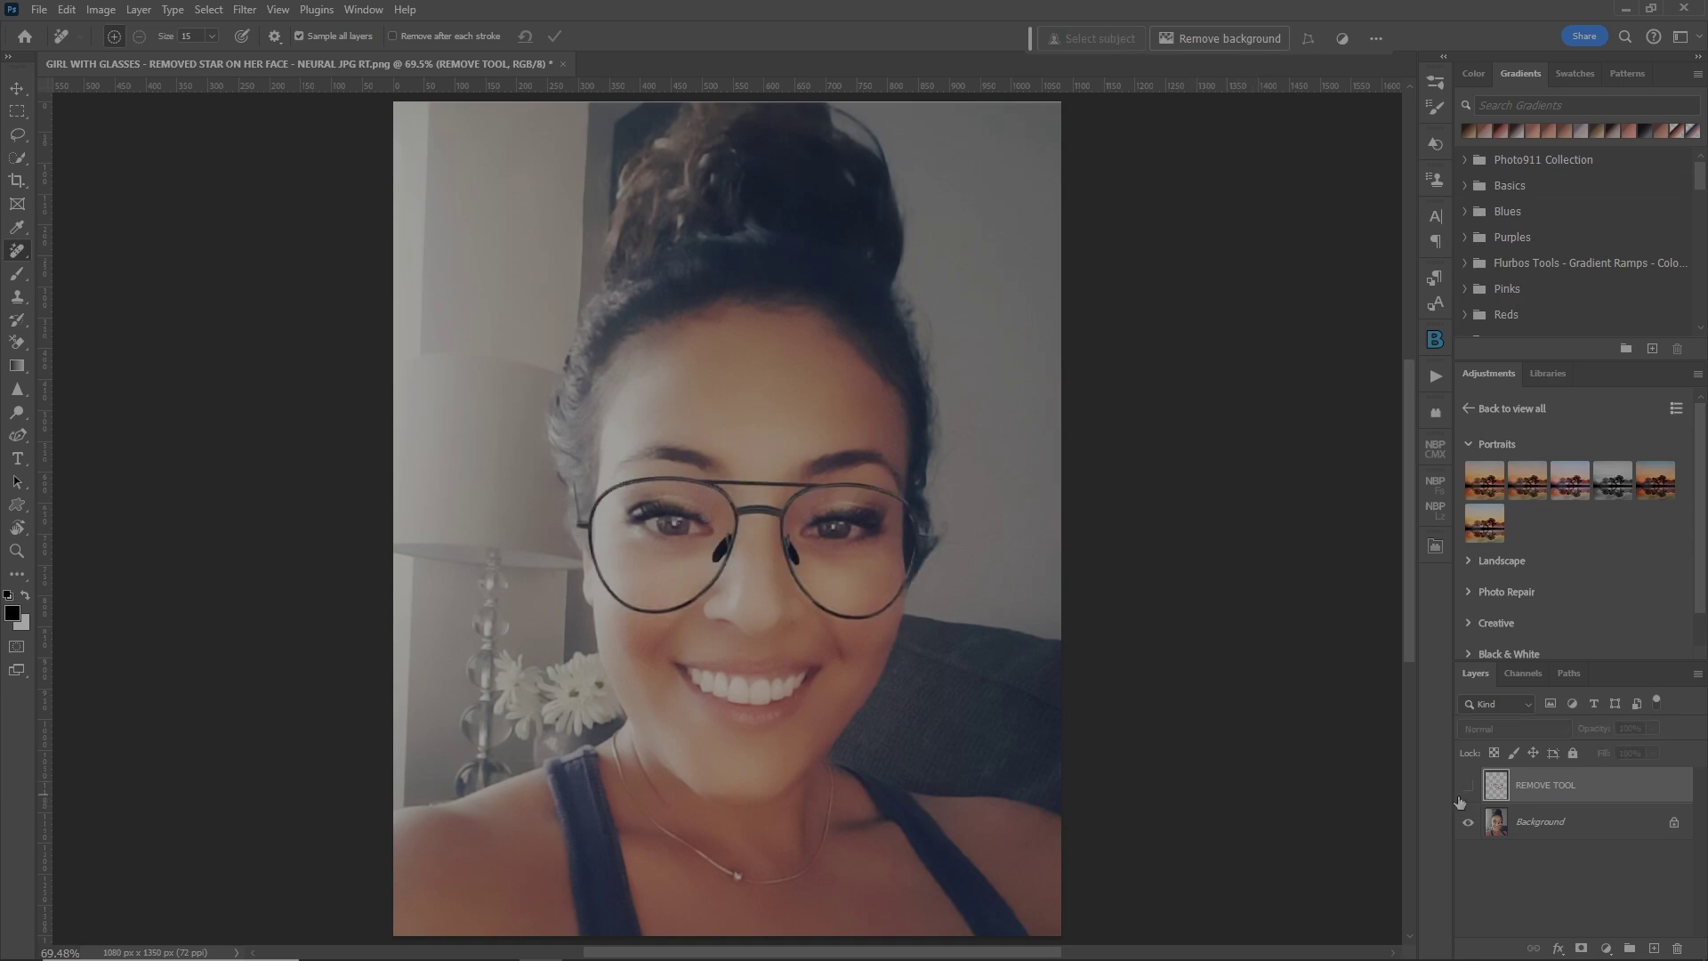
{"action": "left_click", "coordinate": [1468, 786]}
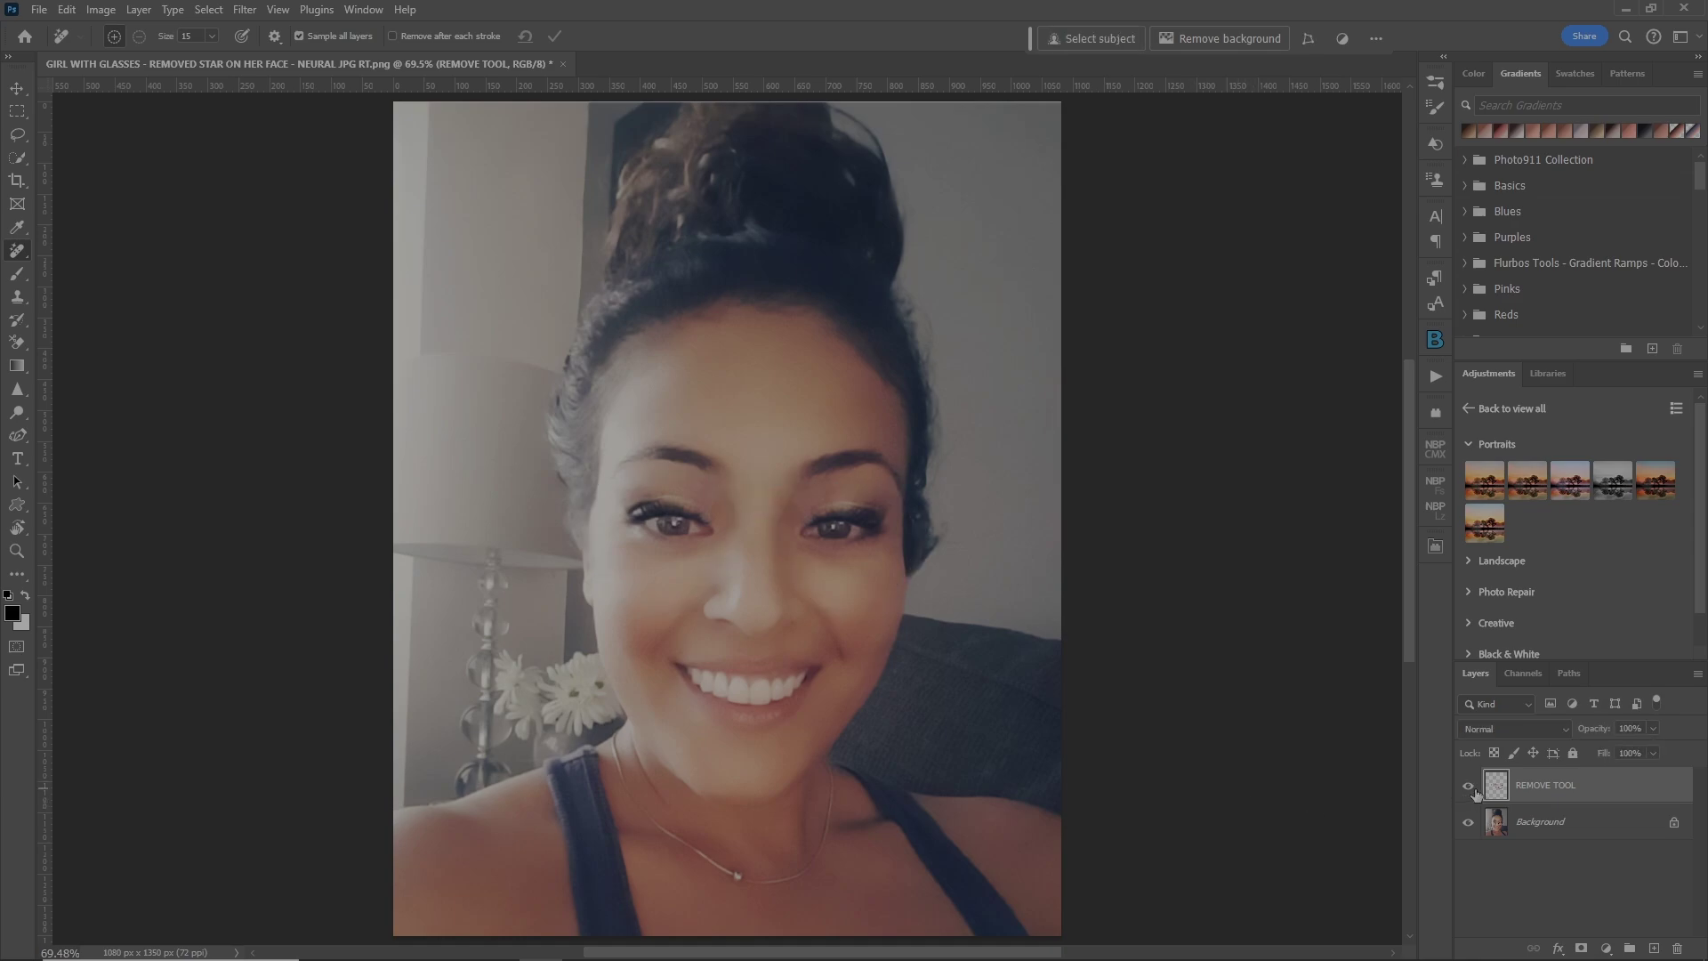
{"action": "left_click", "coordinate": [1469, 786]}
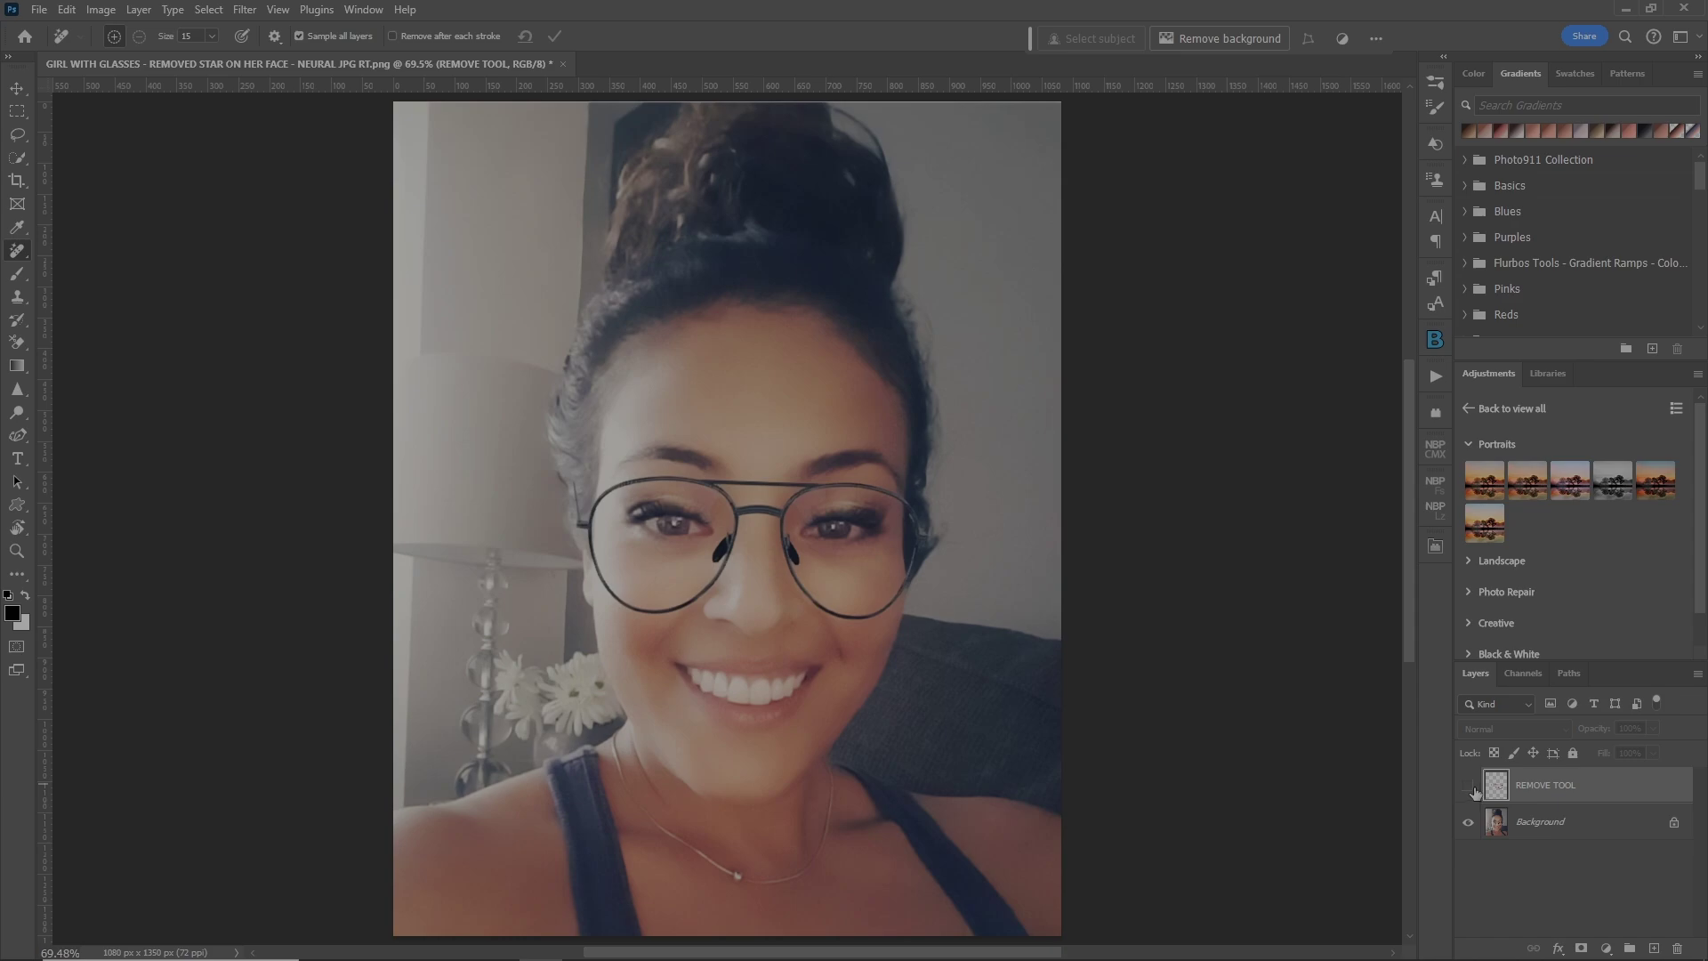
{"action": "left_click", "coordinate": [1469, 786]}
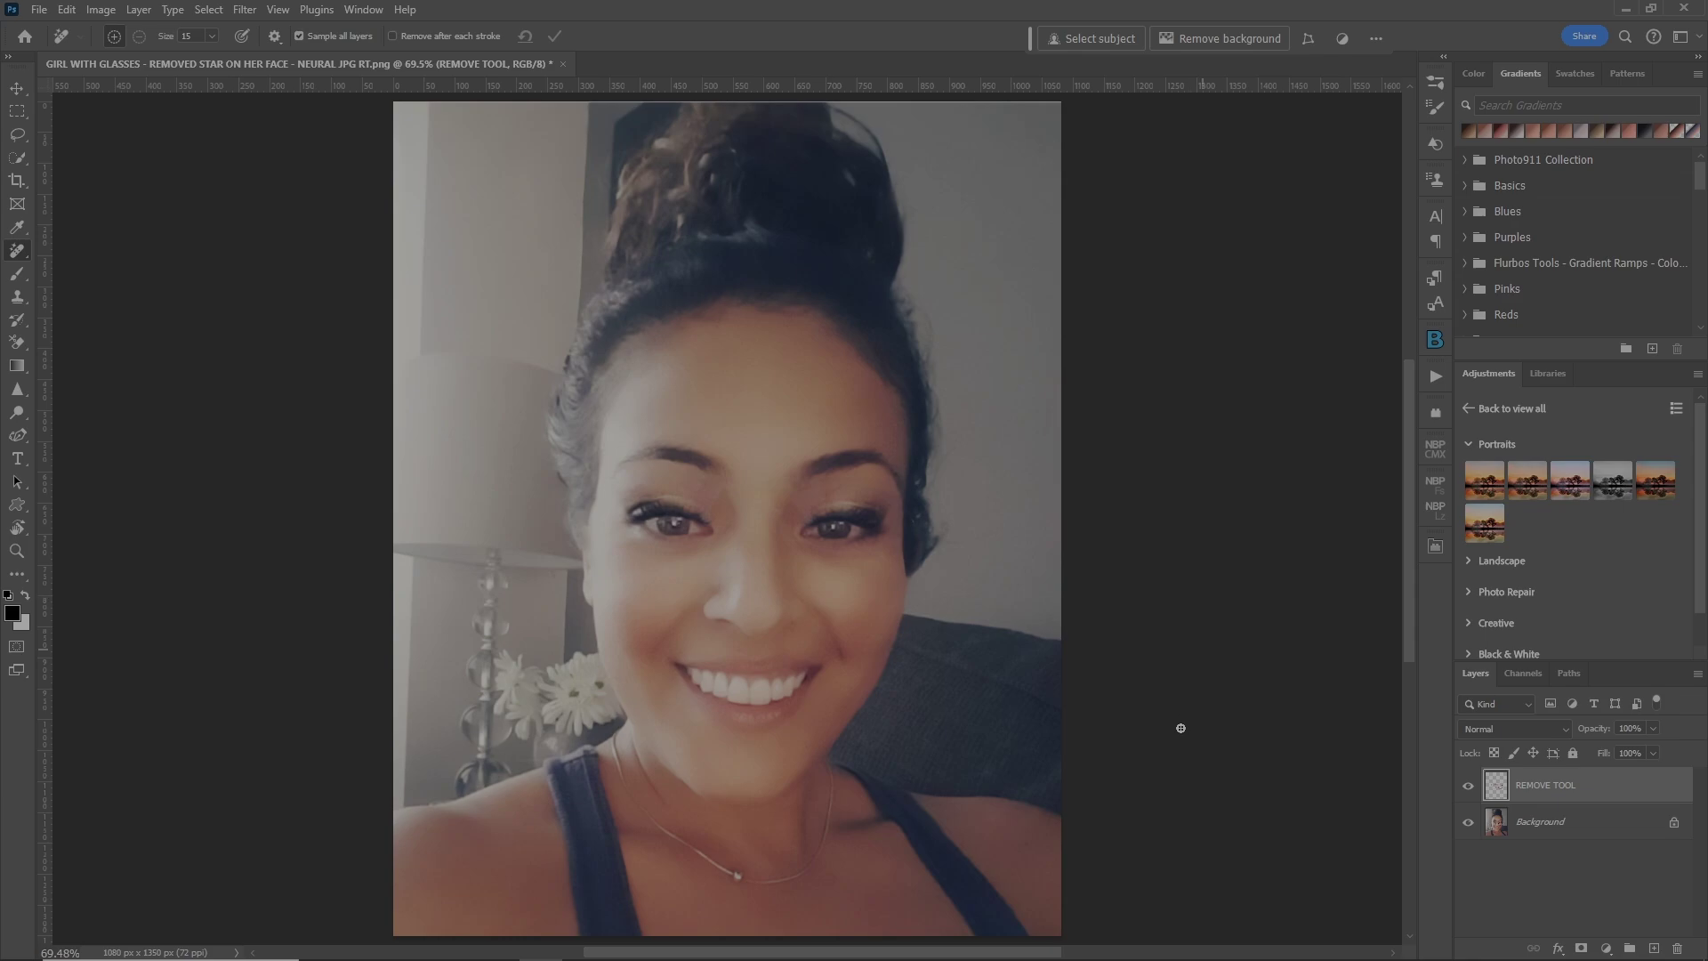
{"action": "left_click", "coordinate": [1467, 787]}
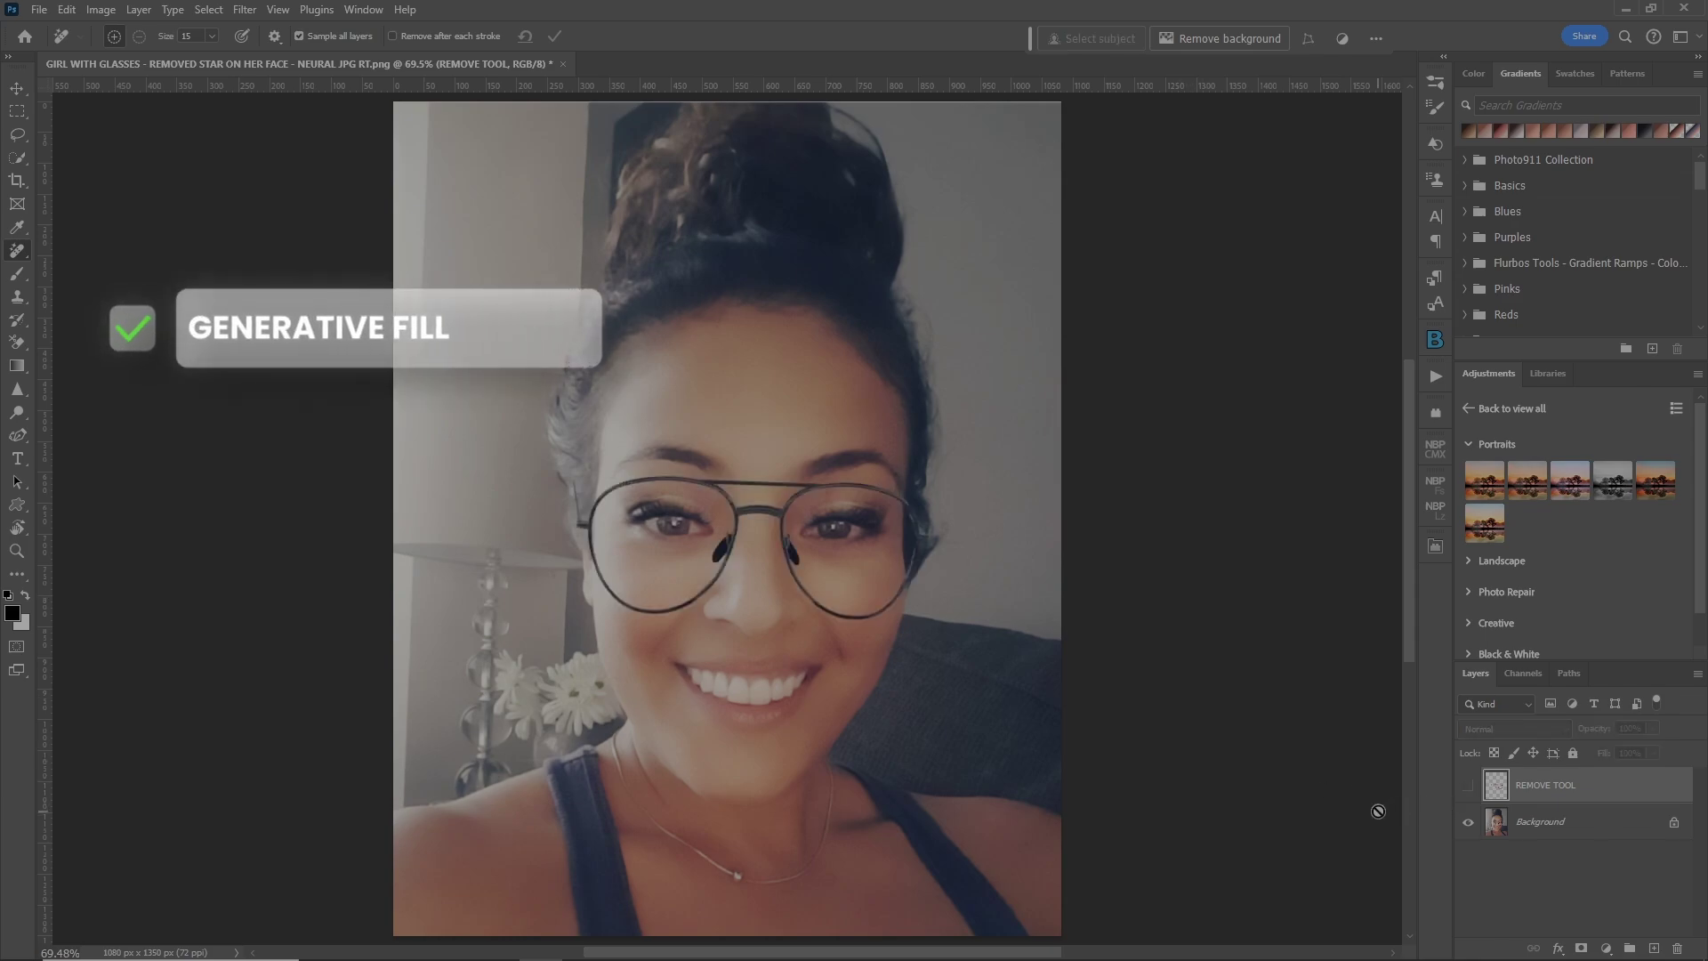
Duplicate the Background layer, zoom to 200%, and enter Quick Mask with the Brush tool
{"action": "left_click", "coordinate": [1552, 823]}
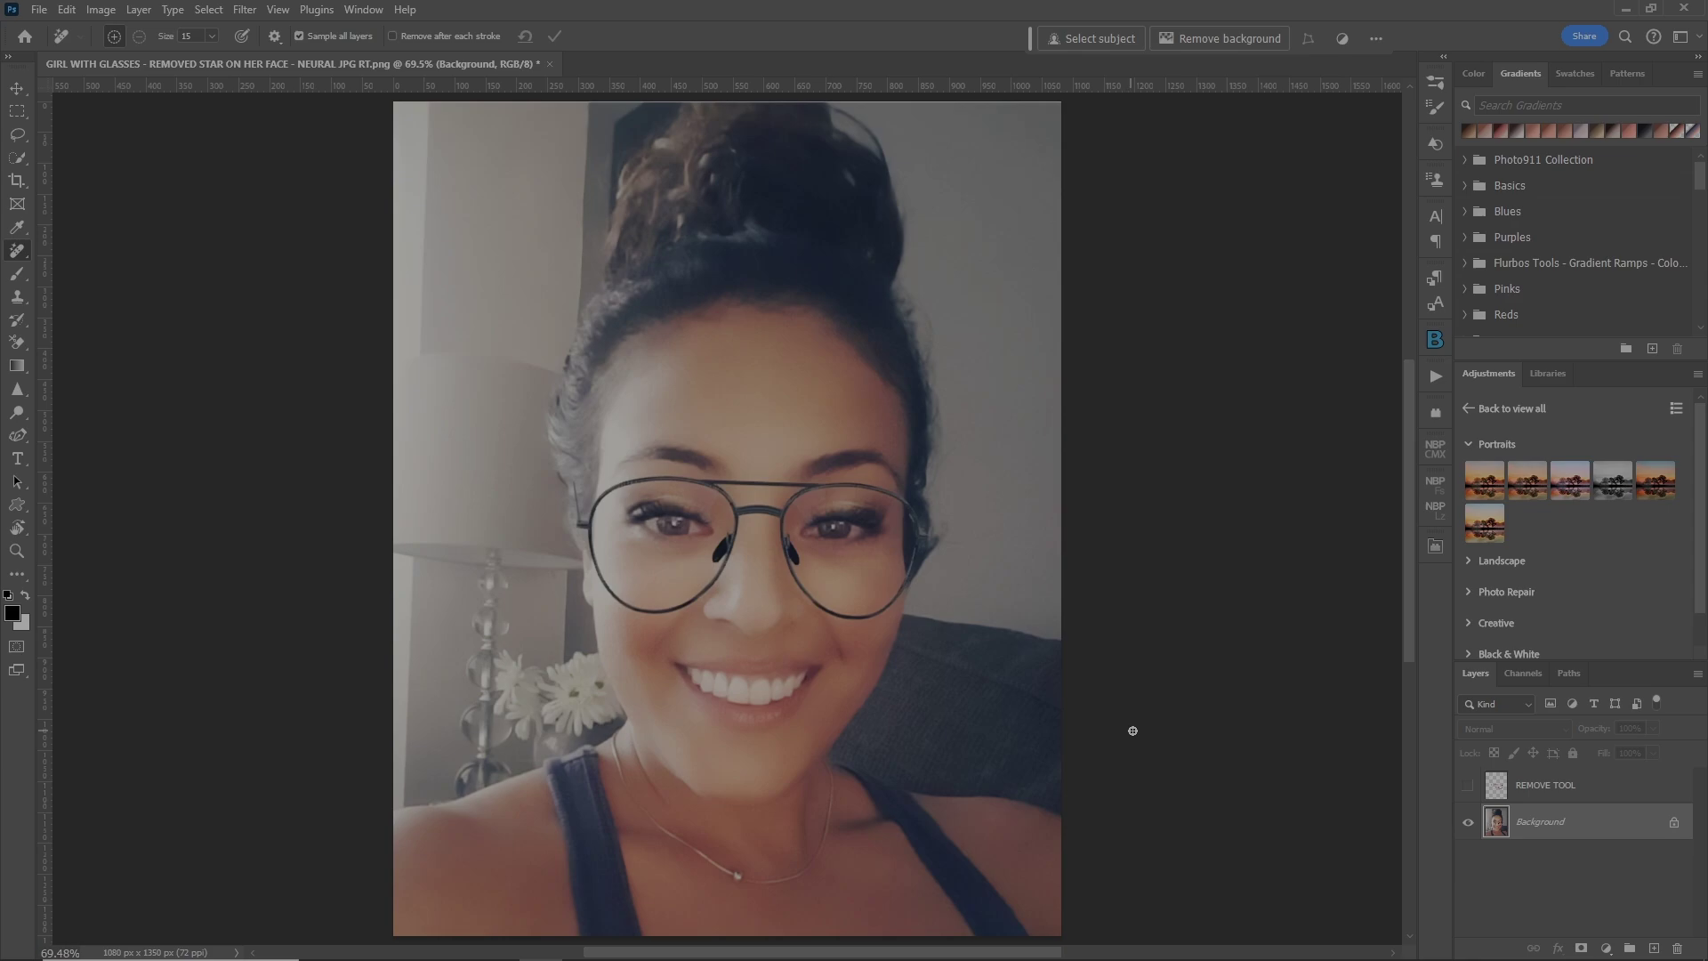
{"action": "key", "text": "ctrl+j"}
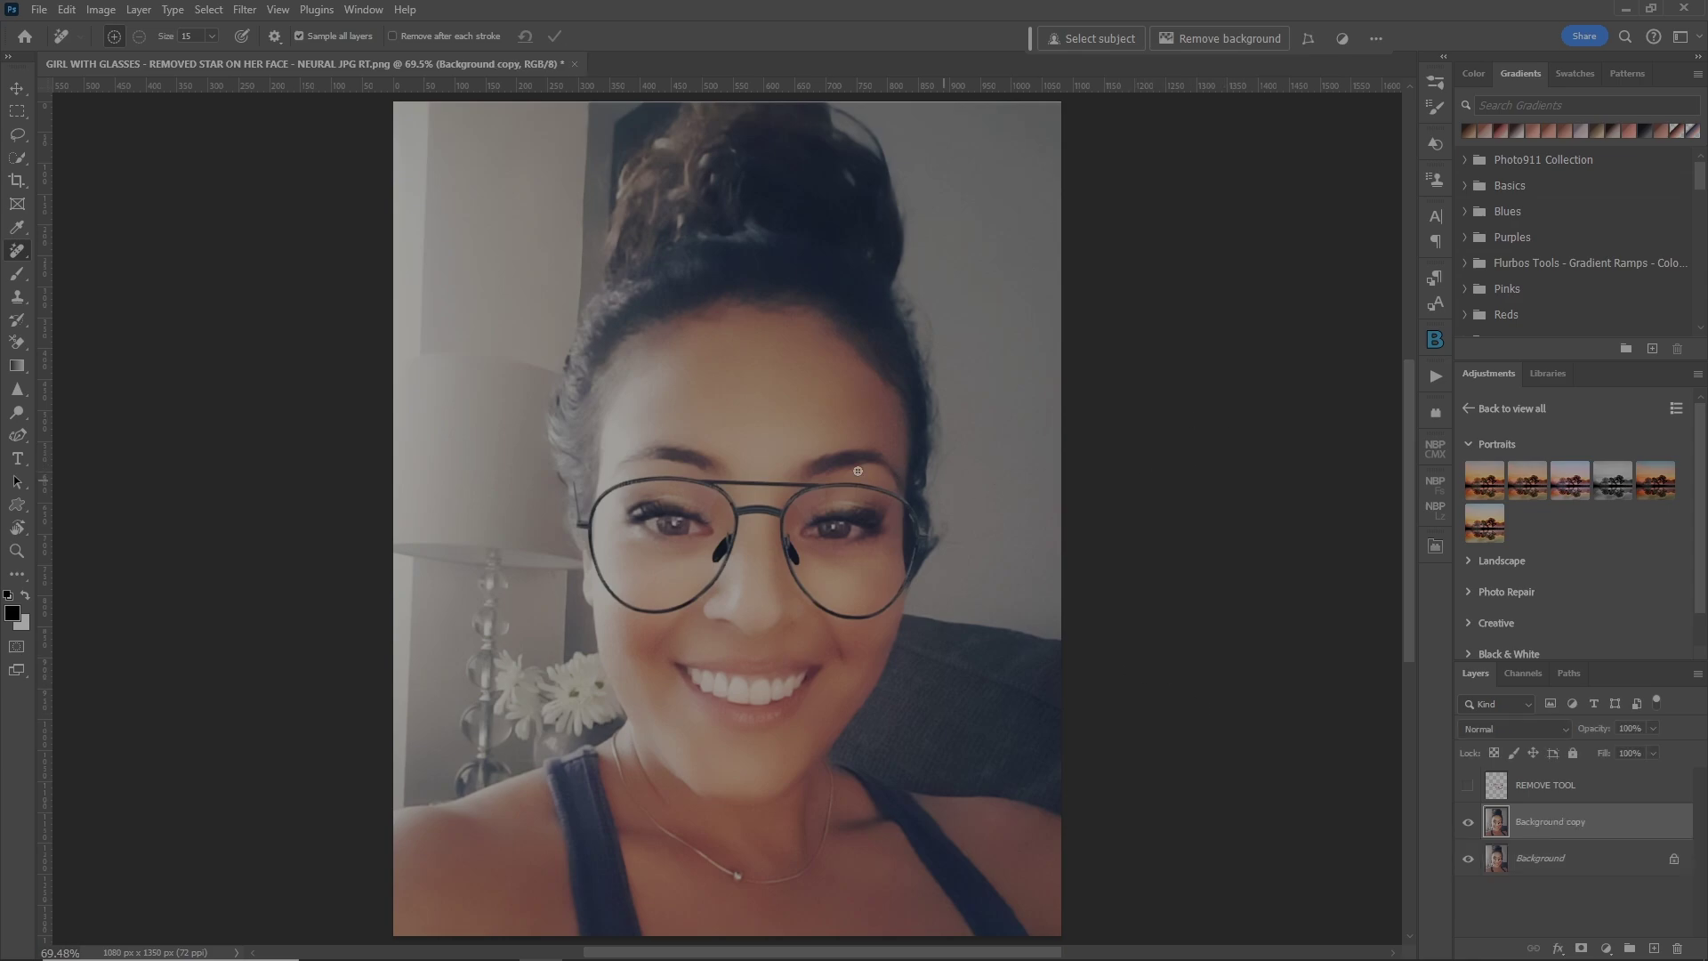
{"action": "key", "text": "ctrl+plus"}
{"action": "key", "text": "ctrl+plus"}
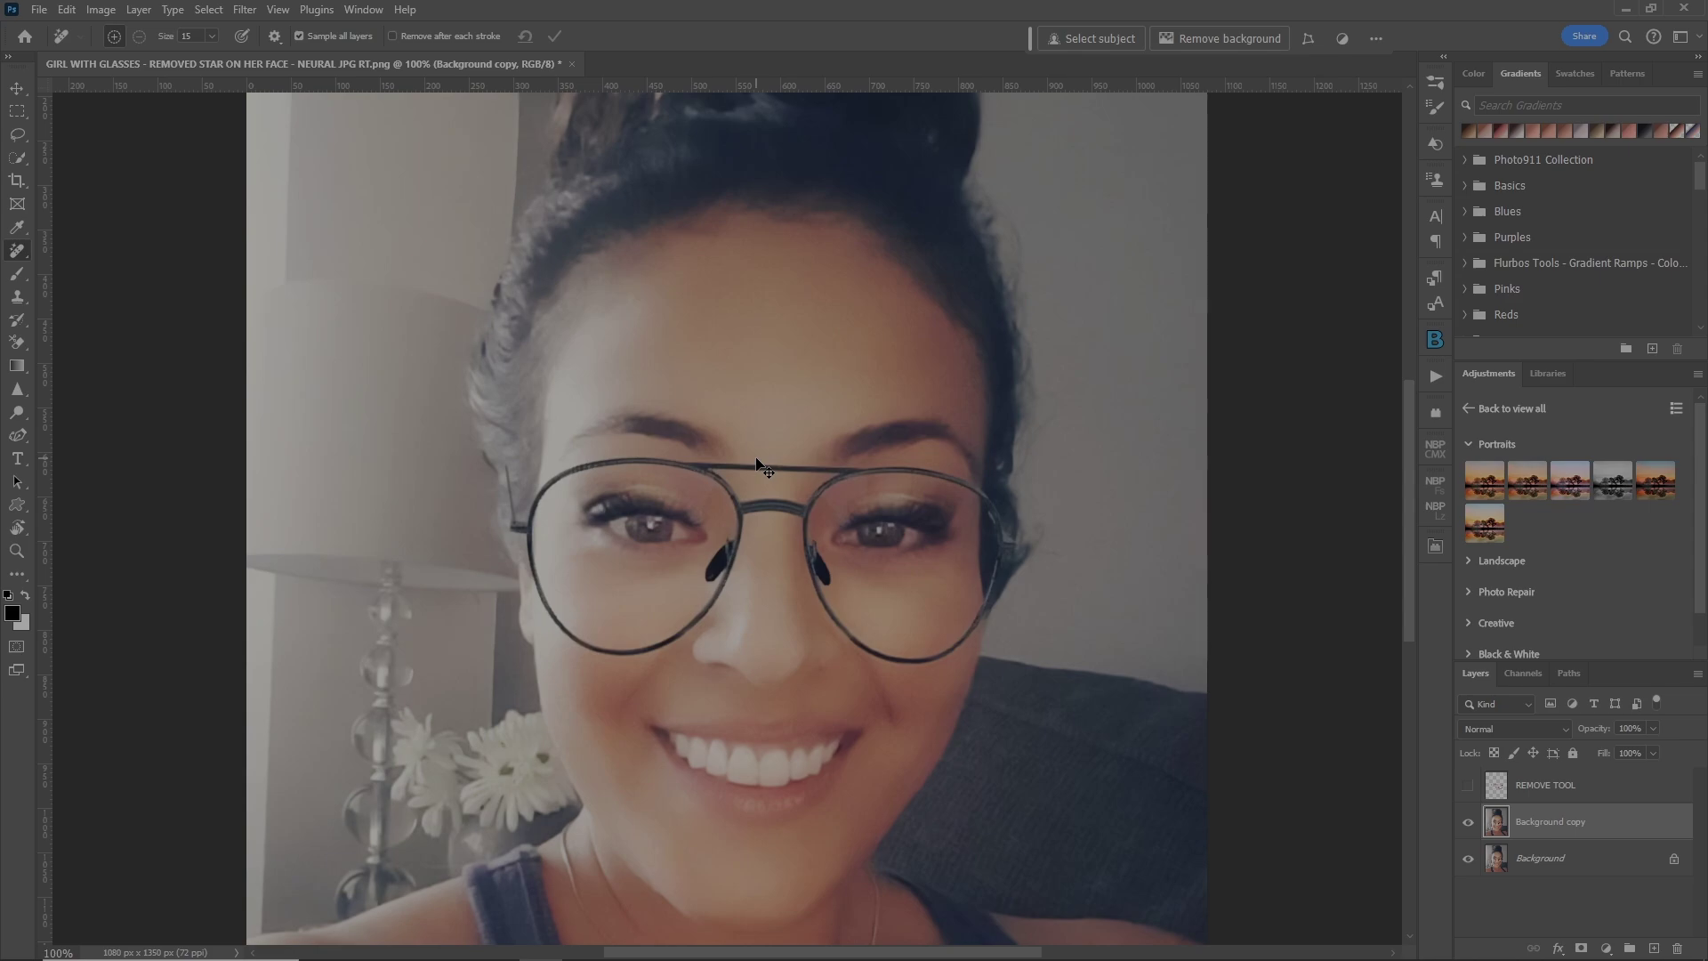
{"action": "key", "text": "b"}
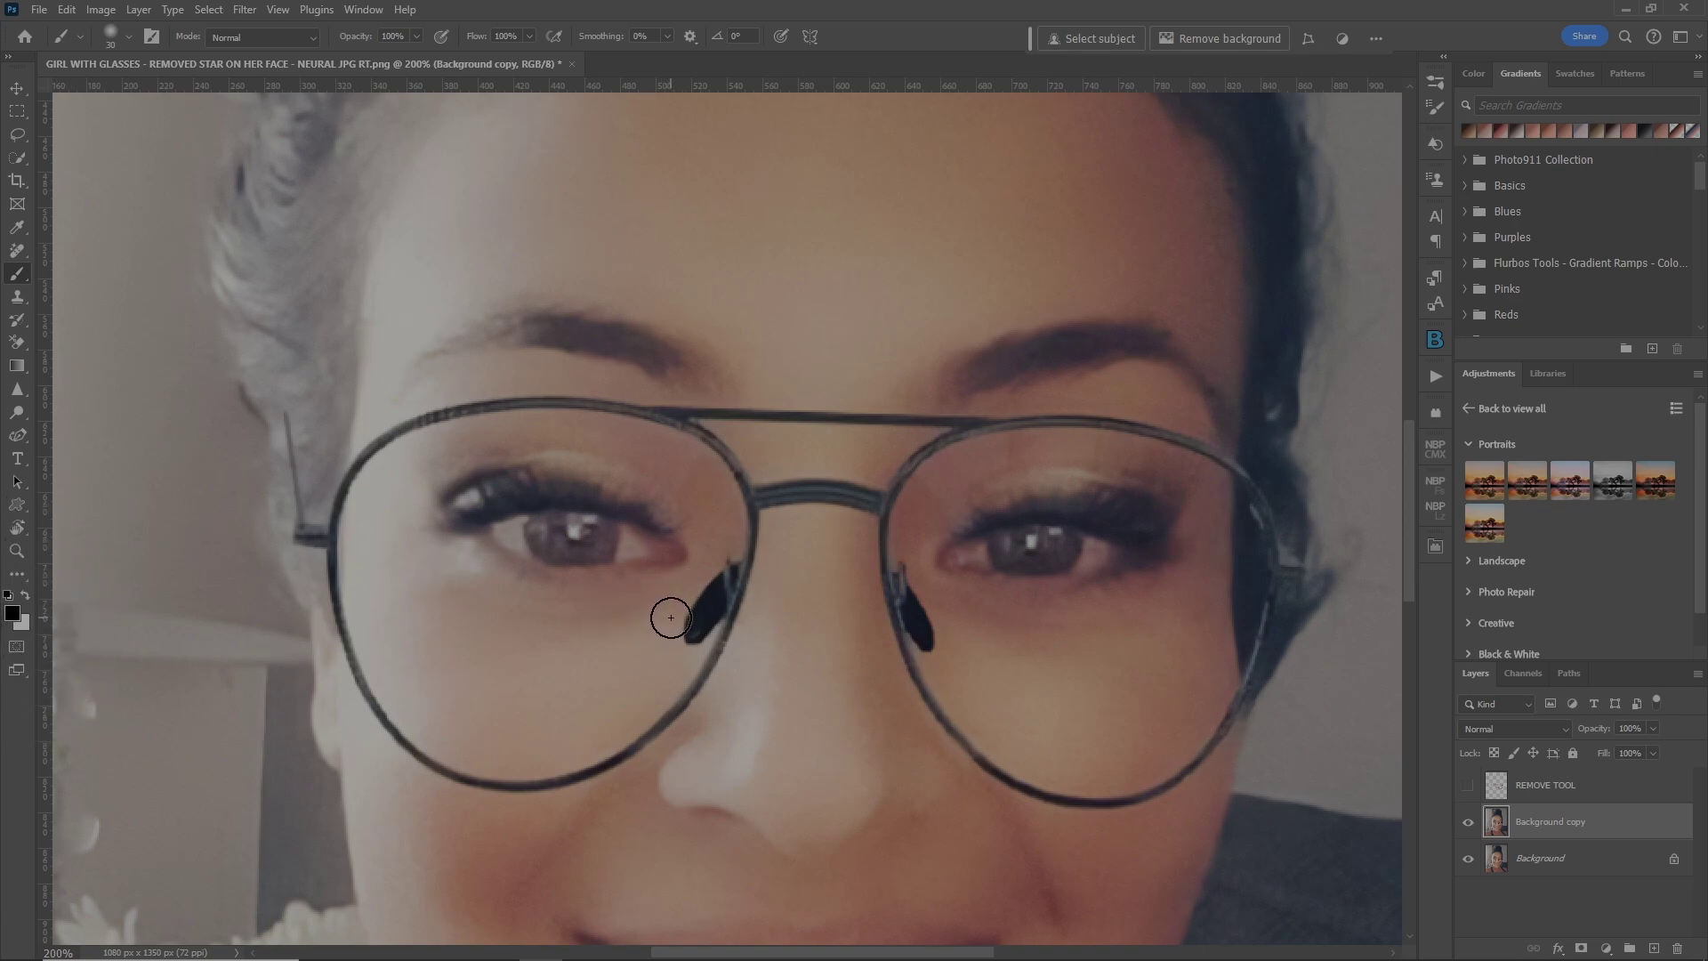
{"action": "key", "text": "q"}
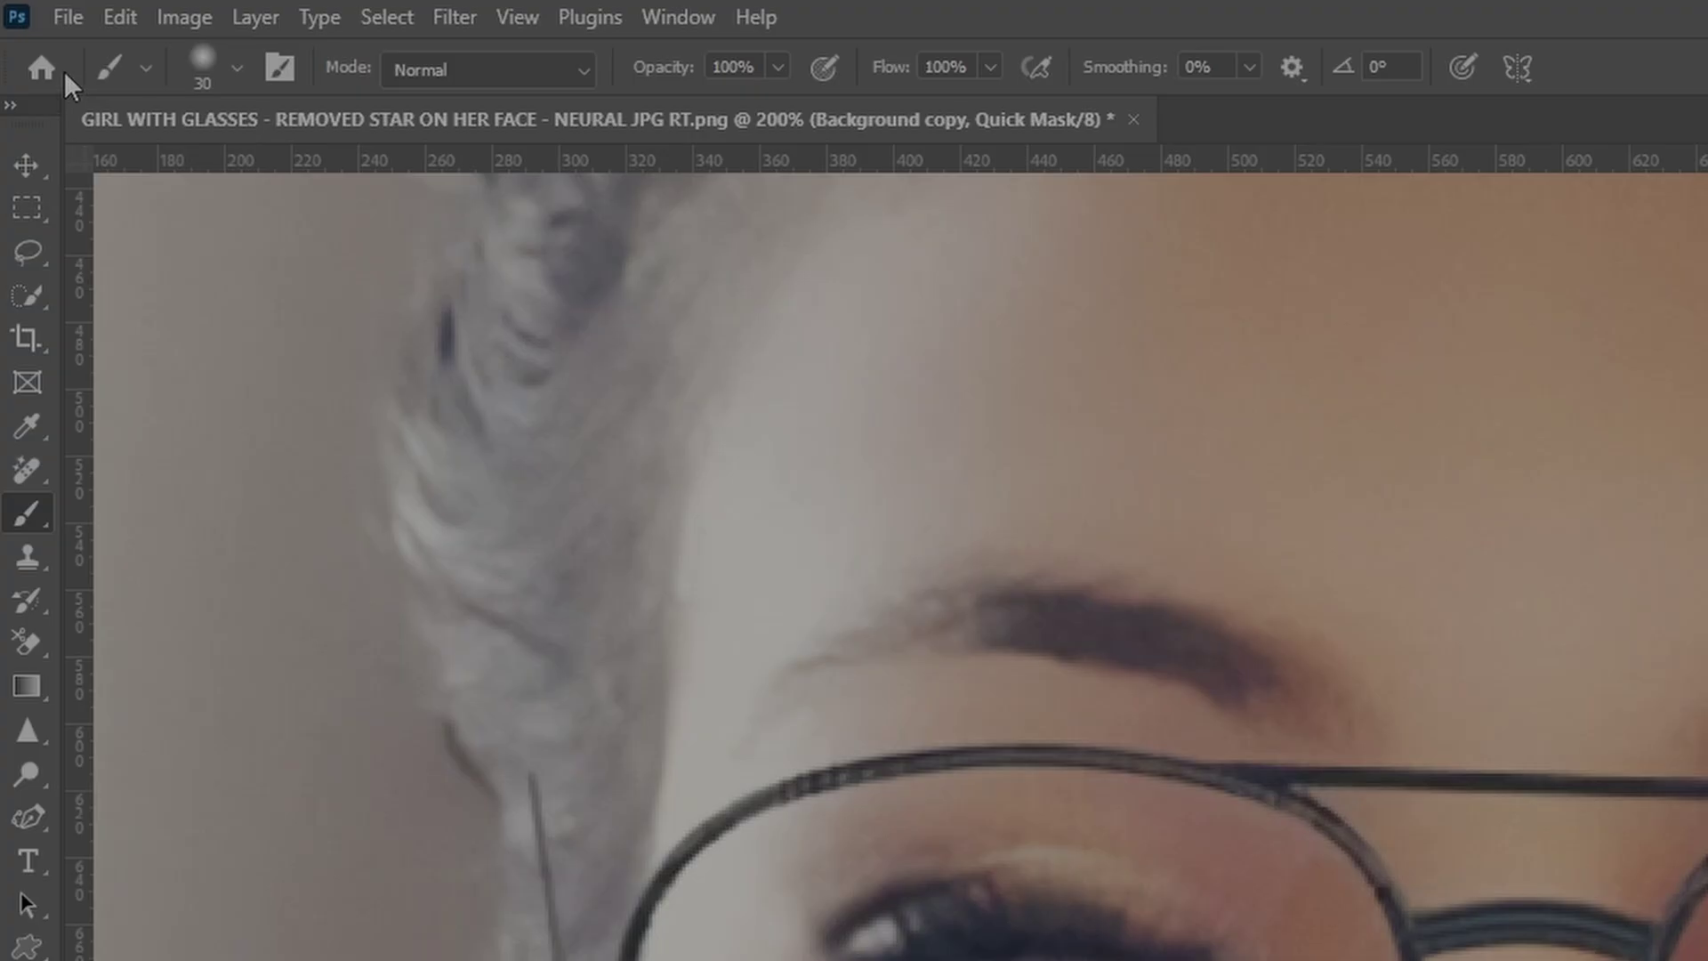
{"action": "left_click", "coordinate": [121, 23]}
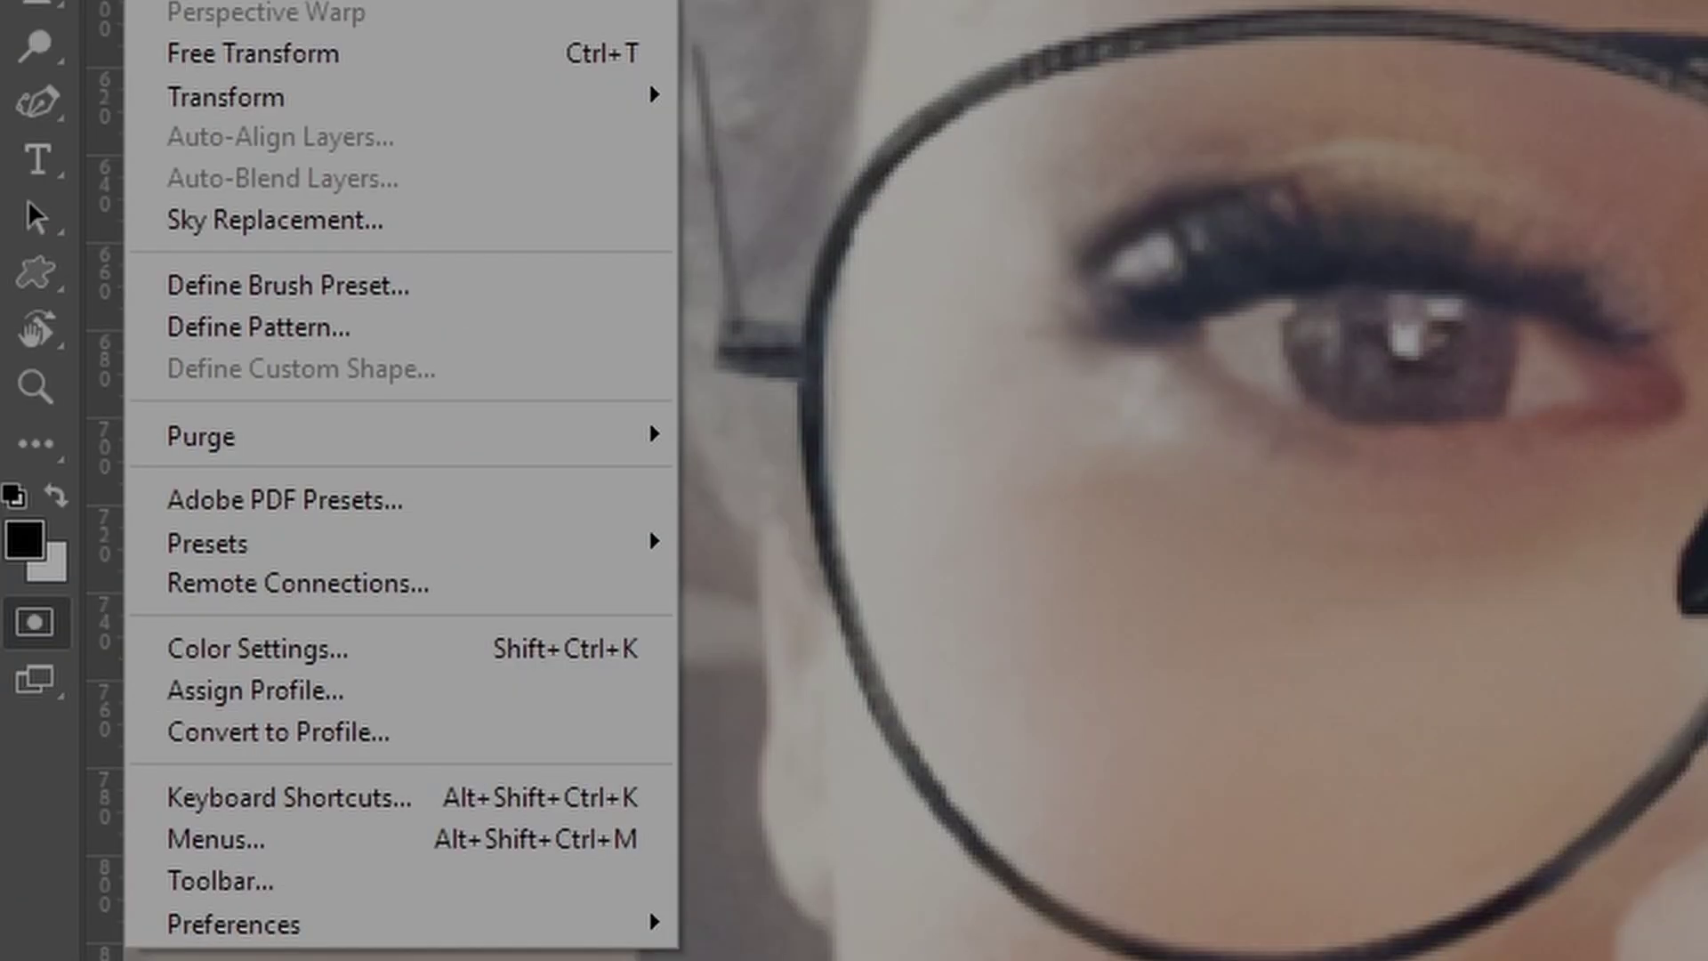
{"action": "mouse_move", "coordinate": [285, 935]}
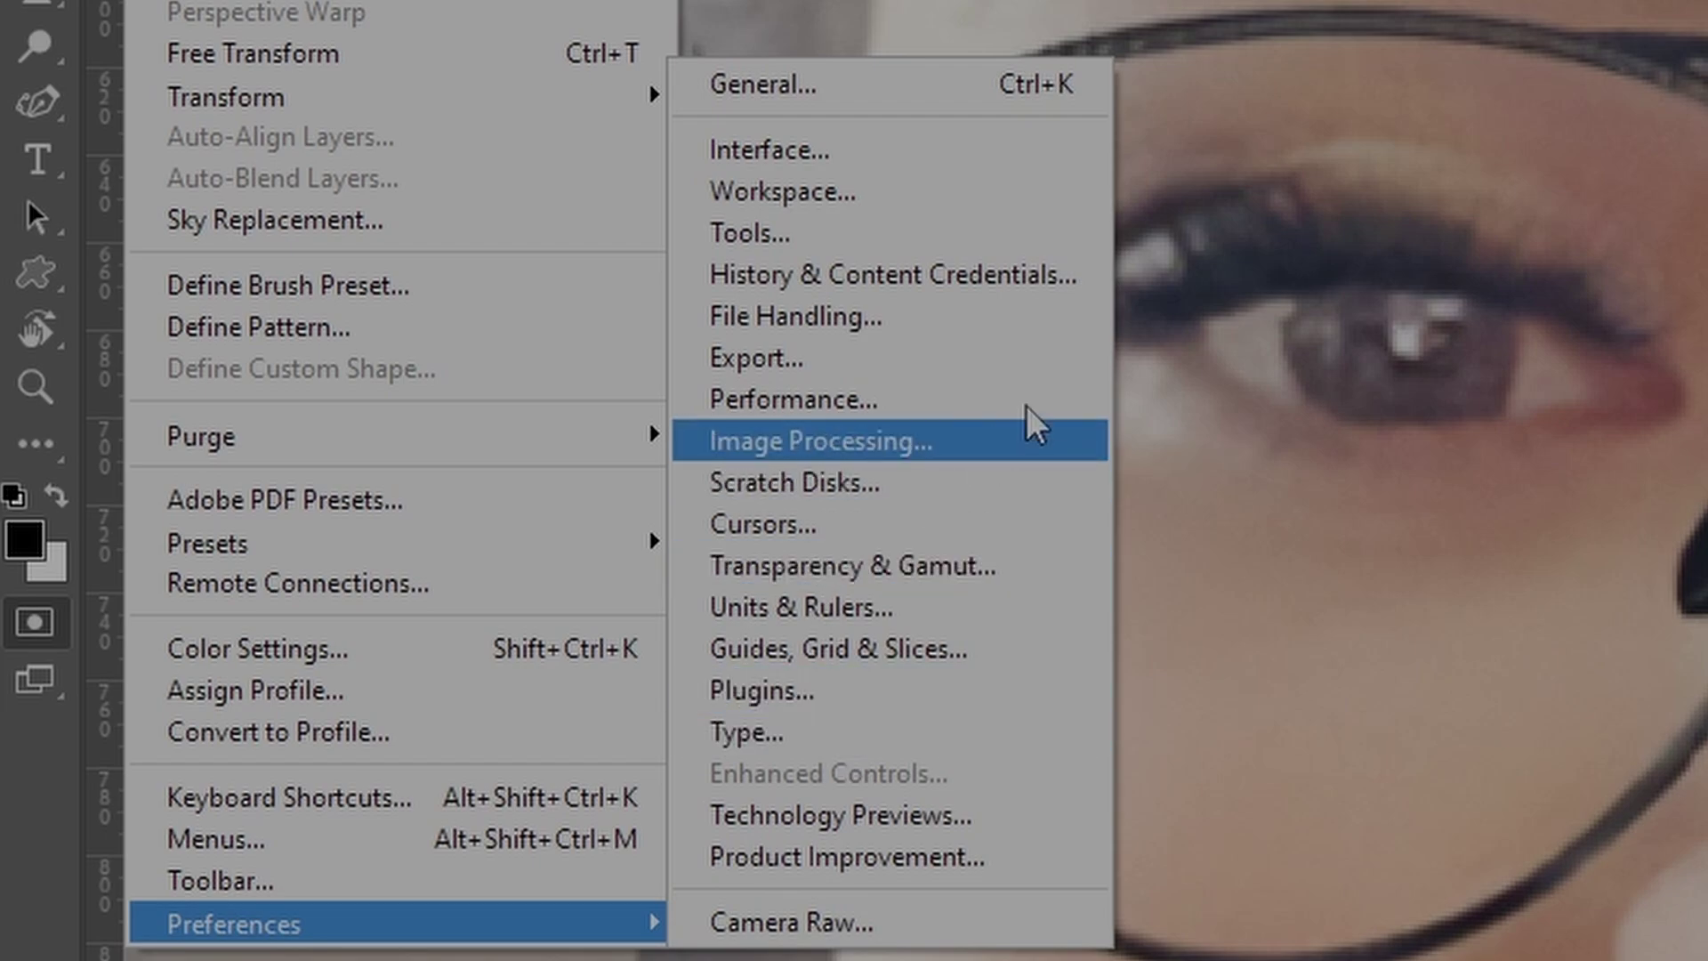
{"action": "left_click", "coordinate": [969, 530]}
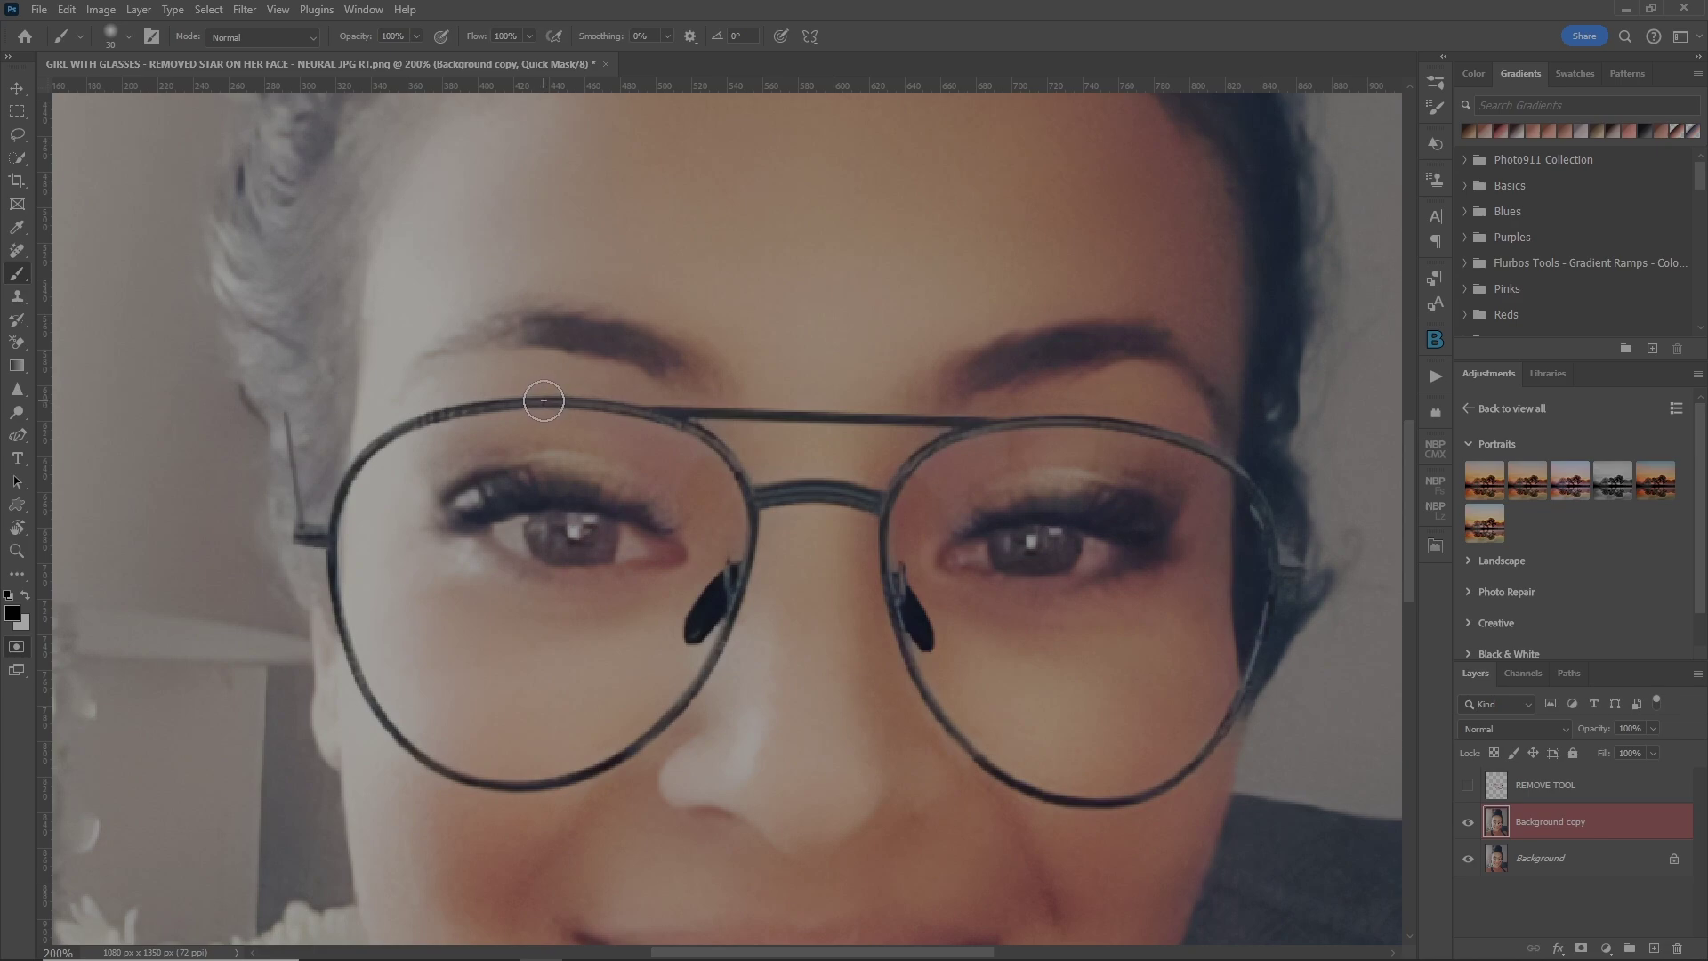
Paint quick mask over both lens rims, the top bar and the bridge
{"action": "mouse_move", "coordinate": [543, 401]}
{"action": "left_mouse_down"}
{"action": "mouse_move", "coordinate": [379, 448]}
{"action": "mouse_move", "coordinate": [315, 537]}
{"action": "mouse_move", "coordinate": [308, 431]}
{"action": "left_mouse_up"}
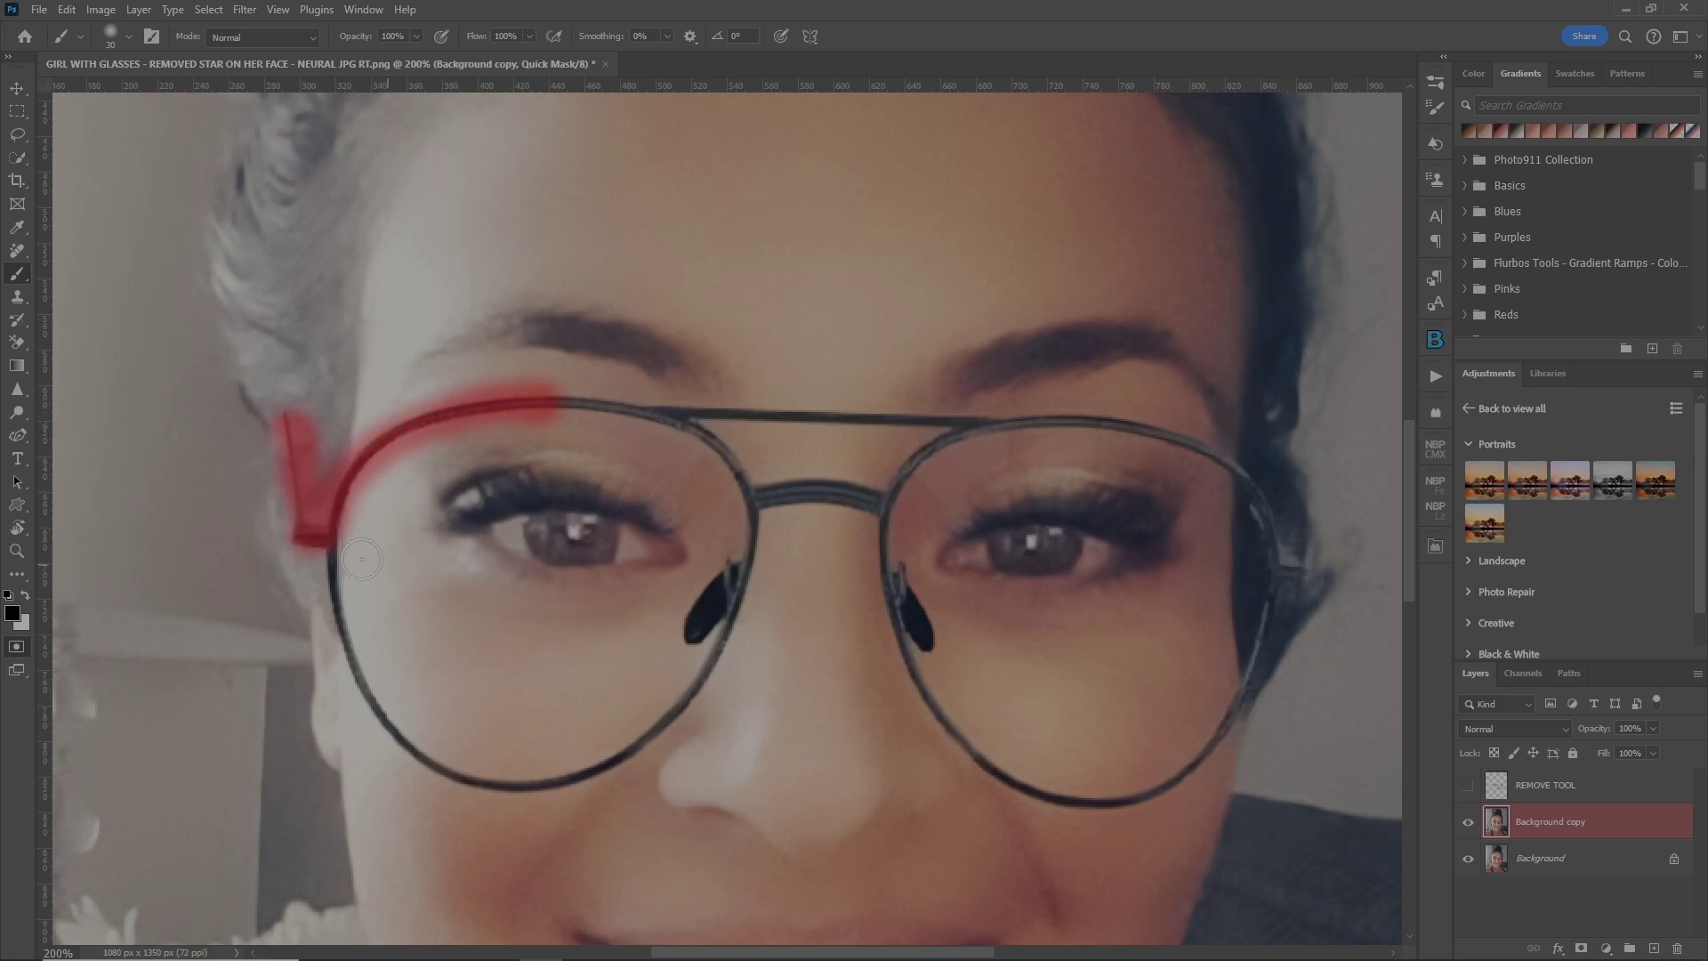
{"action": "mouse_move", "coordinate": [331, 544]}
{"action": "left_mouse_down"}
{"action": "mouse_move", "coordinate": [369, 696]}
{"action": "mouse_move", "coordinate": [495, 783]}
{"action": "mouse_move", "coordinate": [612, 755]}
{"action": "mouse_move", "coordinate": [695, 660]}
{"action": "mouse_move", "coordinate": [734, 566]}
{"action": "mouse_move", "coordinate": [682, 623]}
{"action": "left_mouse_up"}
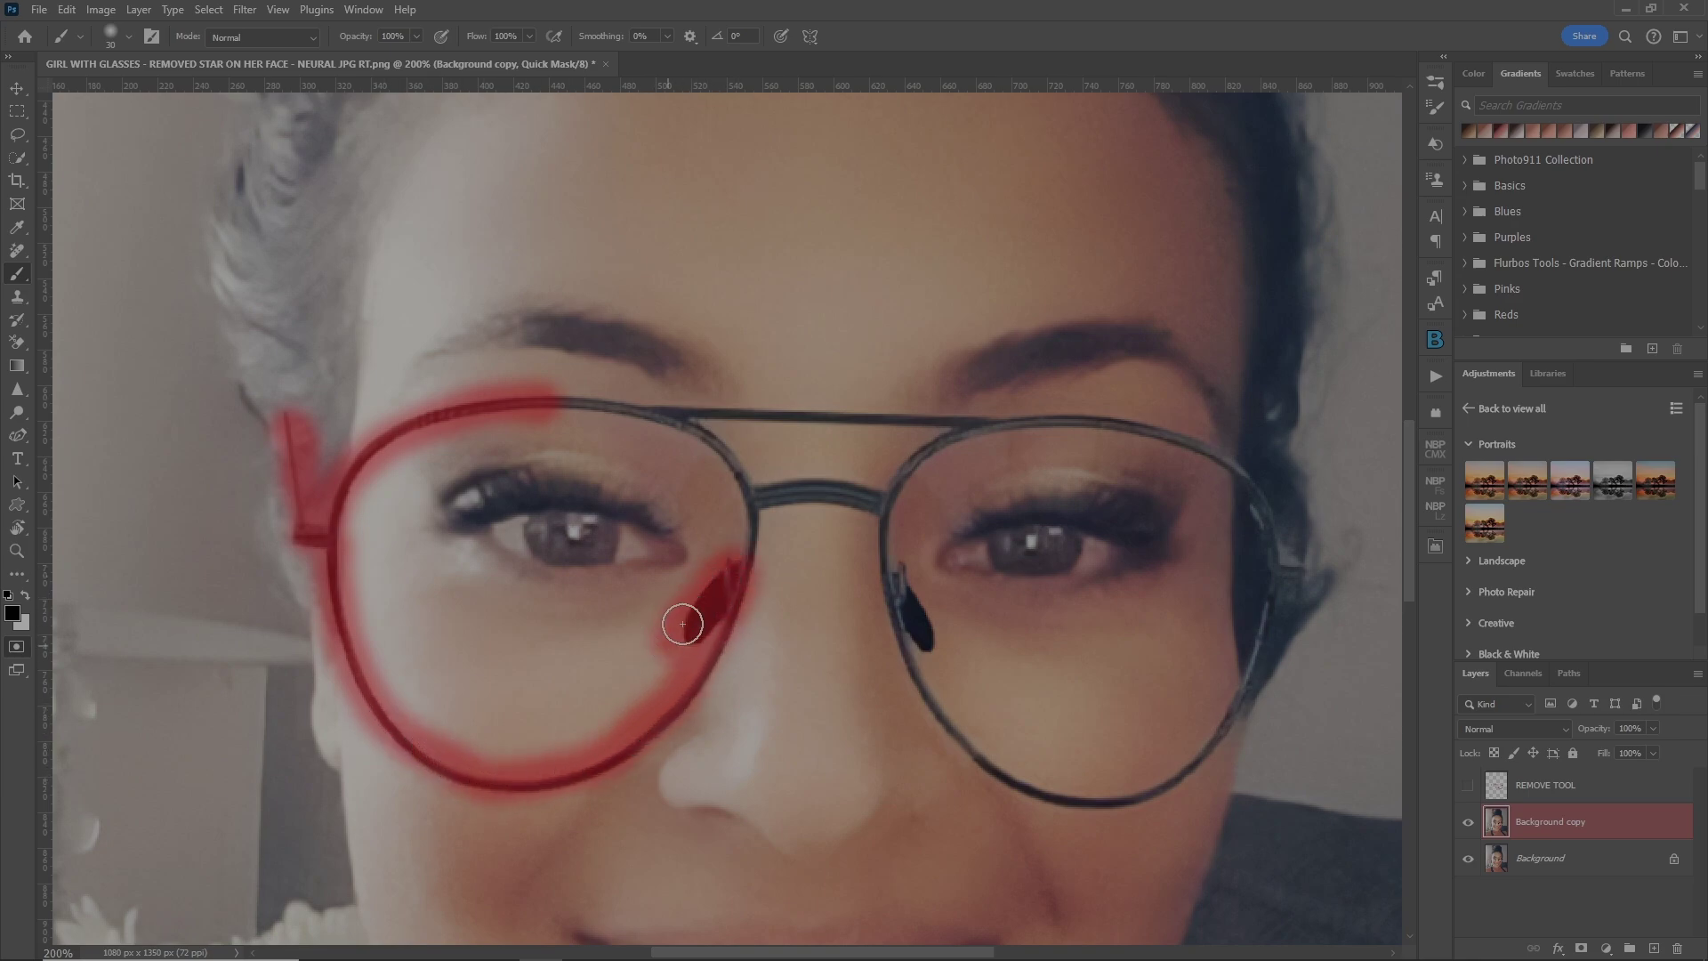
{"action": "mouse_move", "coordinate": [751, 560]}
{"action": "left_mouse_down"}
{"action": "mouse_move", "coordinate": [701, 435]}
{"action": "mouse_move", "coordinate": [726, 420]}
{"action": "left_mouse_up"}
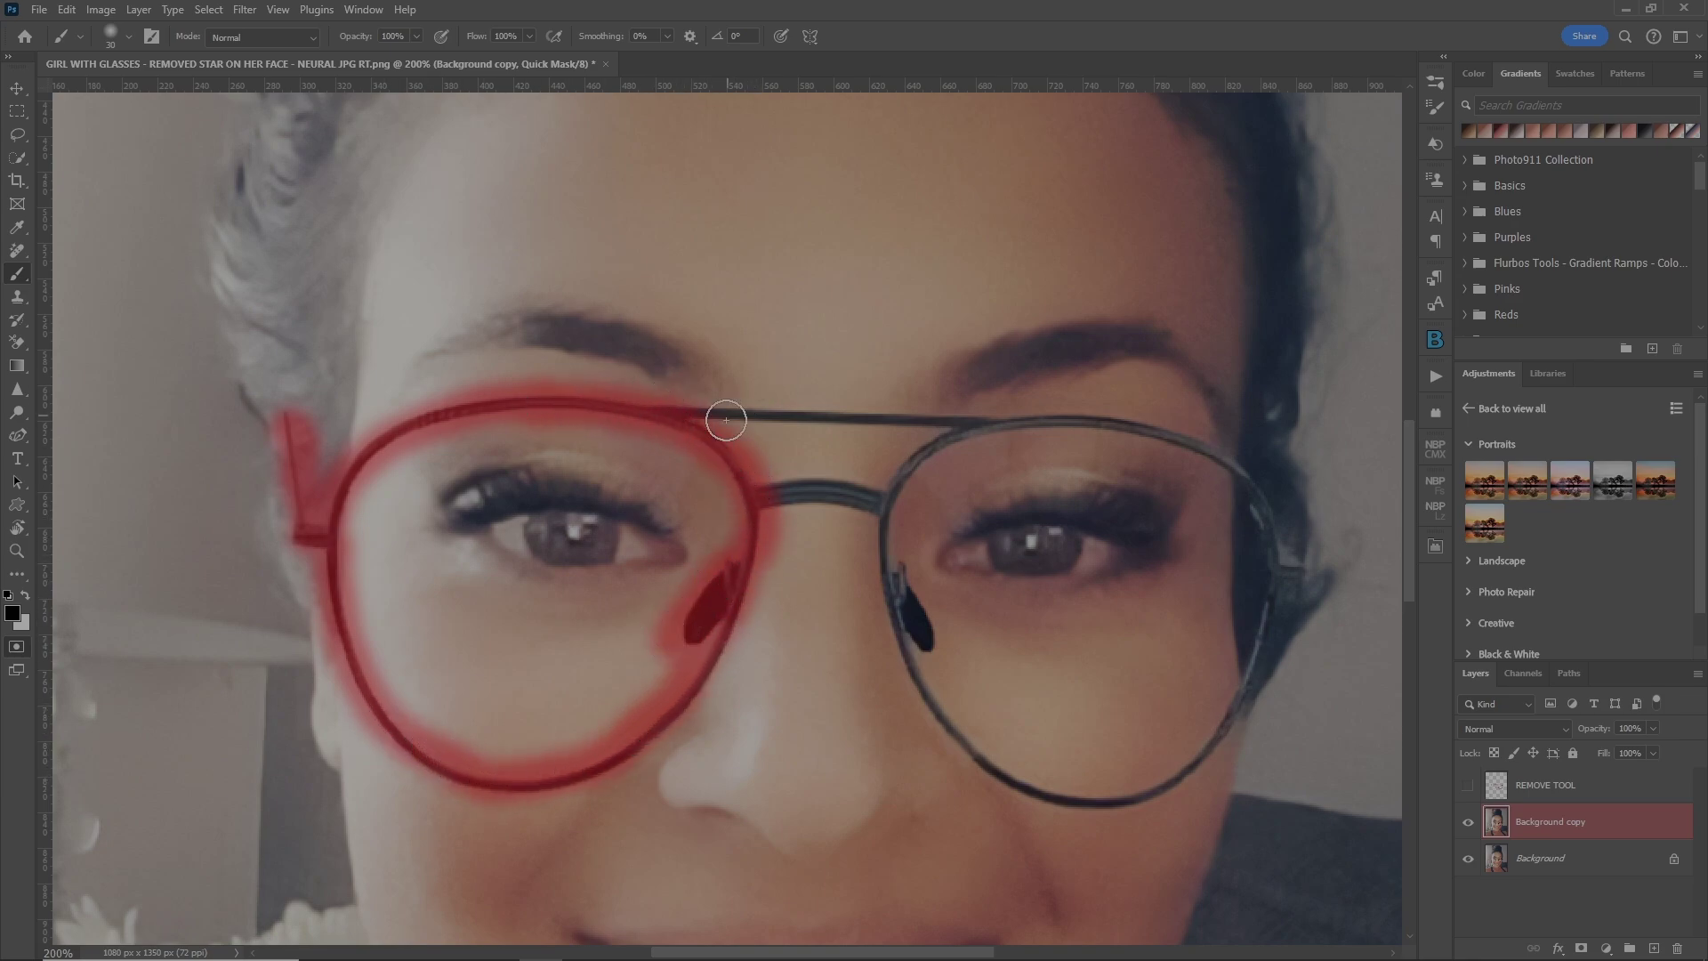
{"action": "left_click", "coordinate": [980, 424], "text": "shift"}
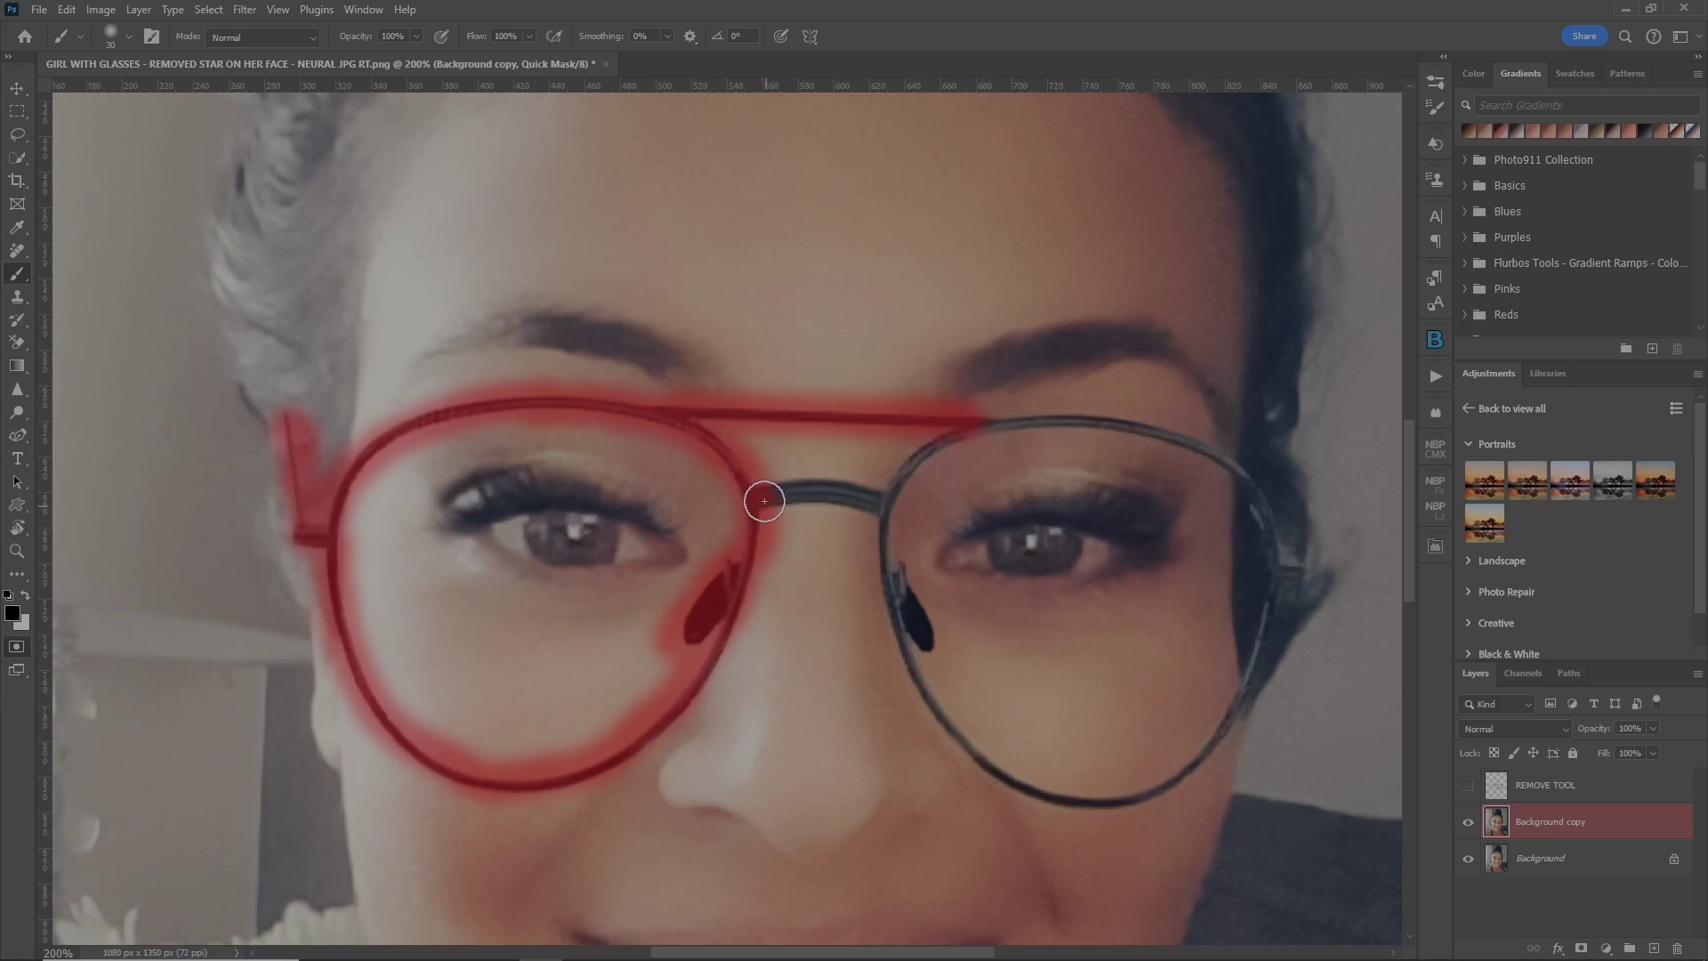
{"action": "mouse_move", "coordinate": [764, 501]}
{"action": "left_mouse_down"}
{"action": "mouse_move", "coordinate": [831, 489]}
{"action": "mouse_move", "coordinate": [886, 507]}
{"action": "left_mouse_up"}
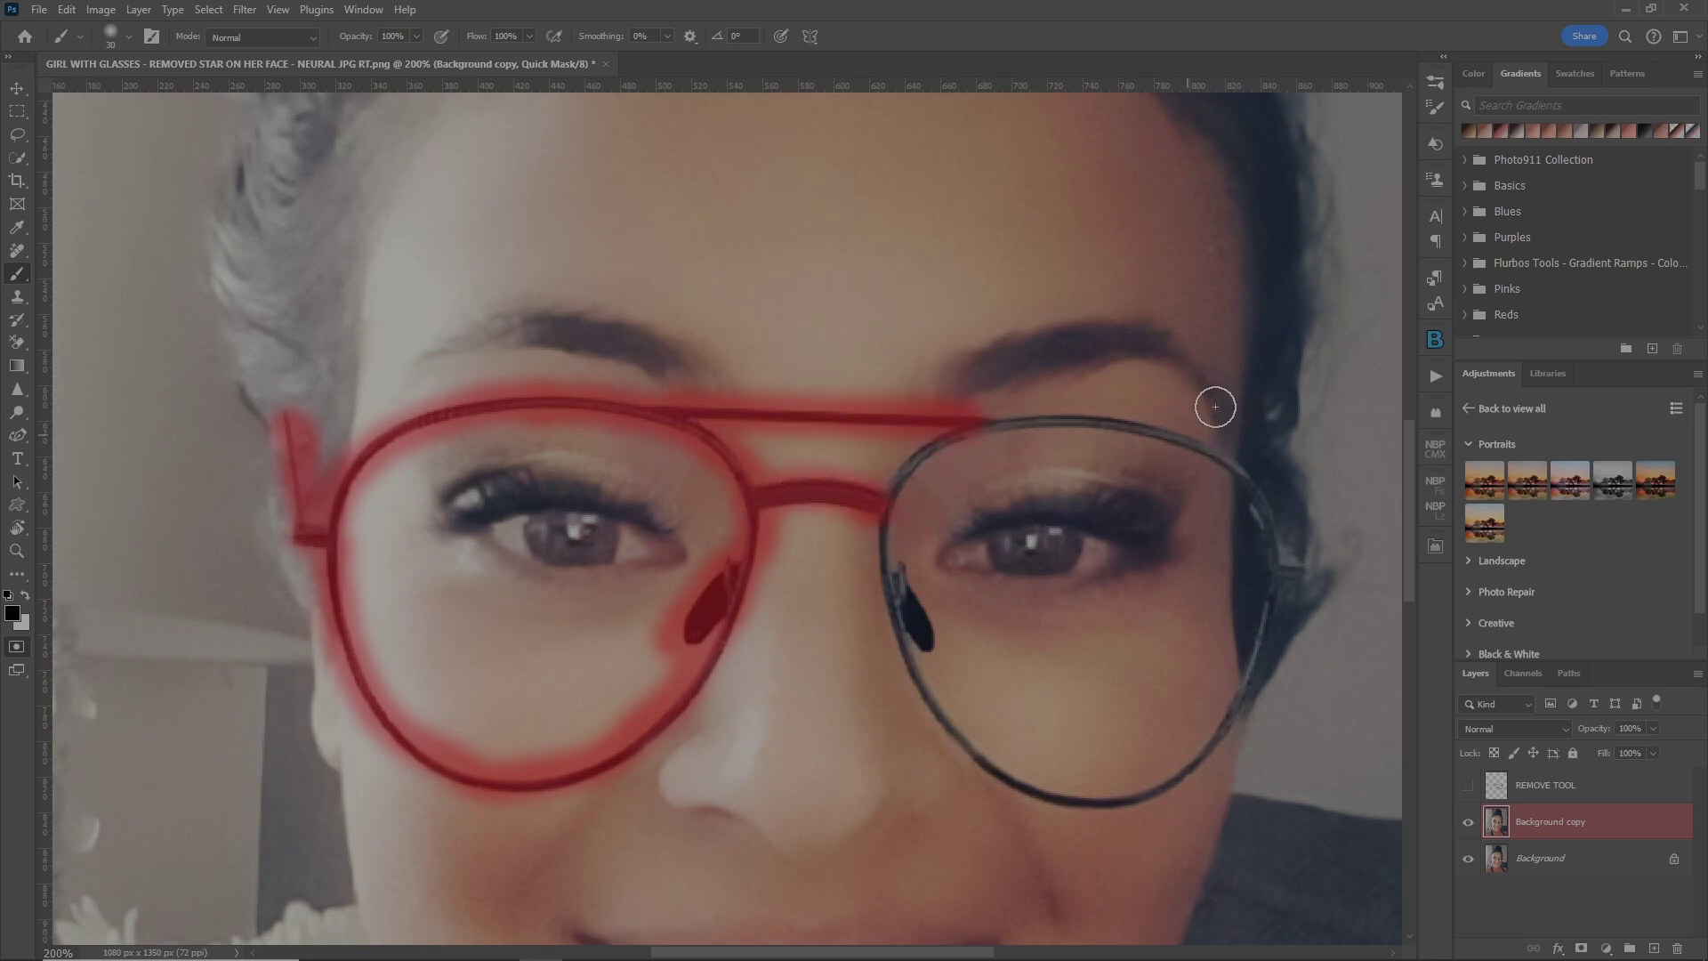
{"action": "mouse_move", "coordinate": [1105, 419]}
{"action": "left_mouse_down"}
{"action": "mouse_move", "coordinate": [978, 422]}
{"action": "mouse_move", "coordinate": [894, 501]}
{"action": "mouse_move", "coordinate": [901, 653]}
{"action": "mouse_move", "coordinate": [922, 697]}
{"action": "mouse_move", "coordinate": [942, 679]}
{"action": "mouse_move", "coordinate": [918, 632]}
{"action": "left_mouse_up"}
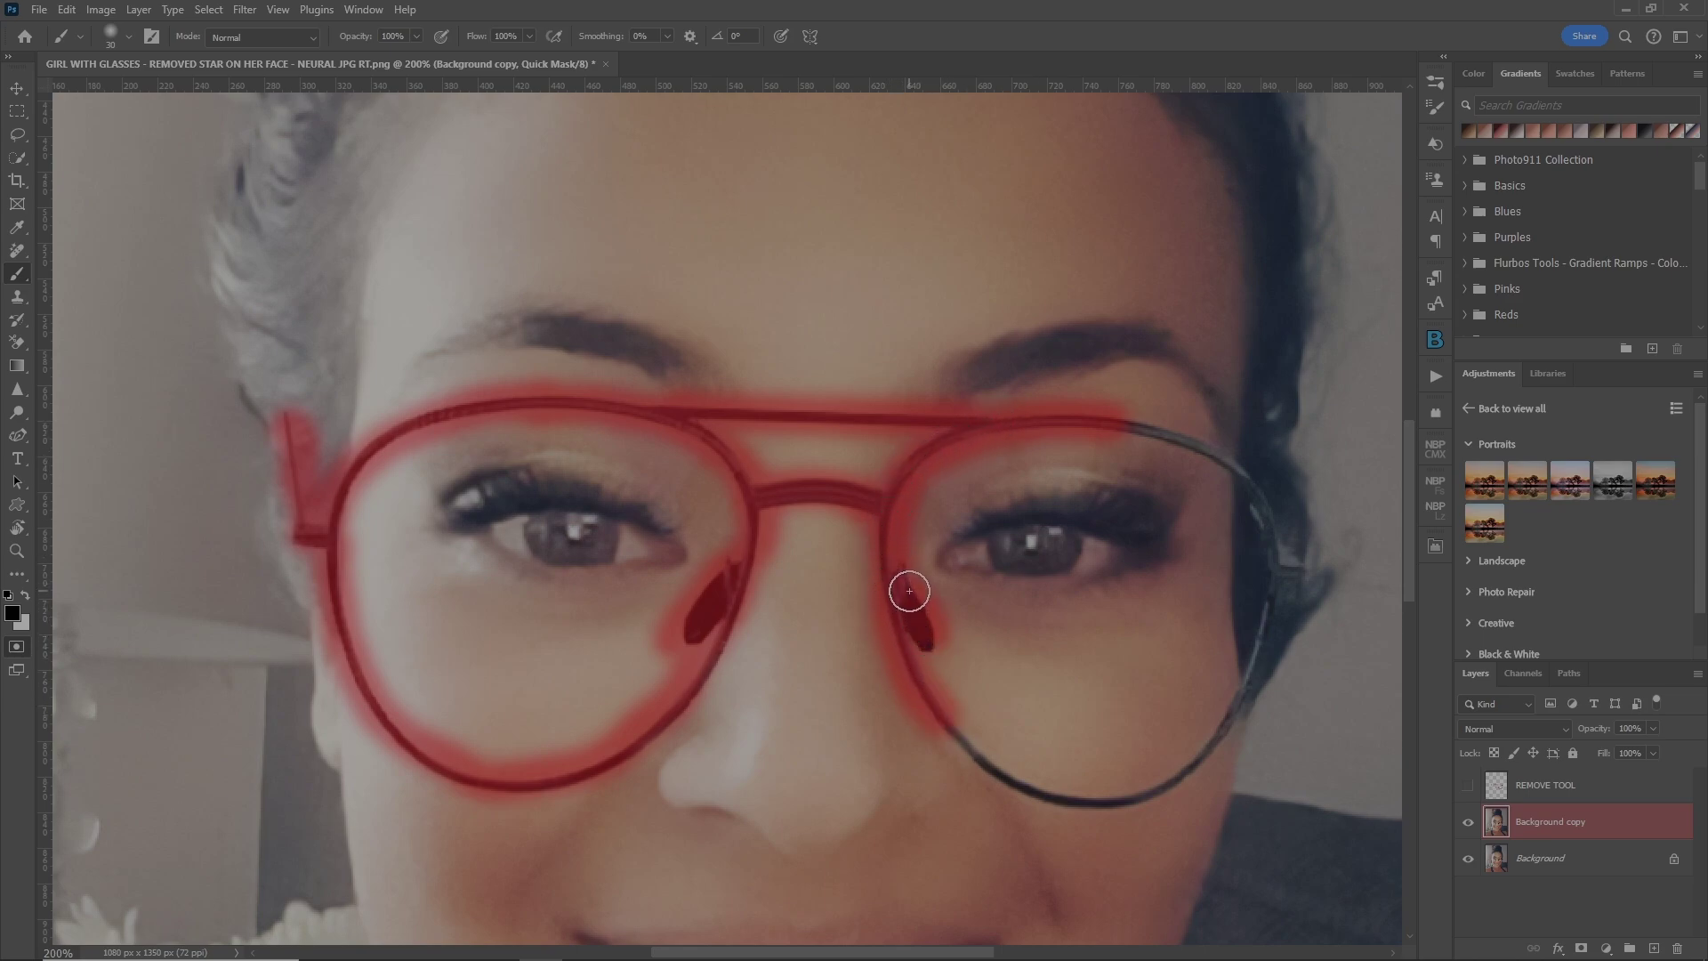
{"action": "mouse_move", "coordinate": [952, 729]}
{"action": "left_mouse_down"}
{"action": "mouse_move", "coordinate": [1041, 794]}
{"action": "mouse_move", "coordinate": [1167, 783]}
{"action": "mouse_move", "coordinate": [1238, 693]}
{"action": "mouse_move", "coordinate": [1277, 576]}
{"action": "mouse_move", "coordinate": [1281, 598]}
{"action": "mouse_move", "coordinate": [1328, 541]}
{"action": "mouse_move", "coordinate": [1294, 568]}
{"action": "mouse_move", "coordinate": [1273, 511]}
{"action": "mouse_move", "coordinate": [1208, 452]}
{"action": "mouse_move", "coordinate": [1117, 445]}
{"action": "left_mouse_up"}
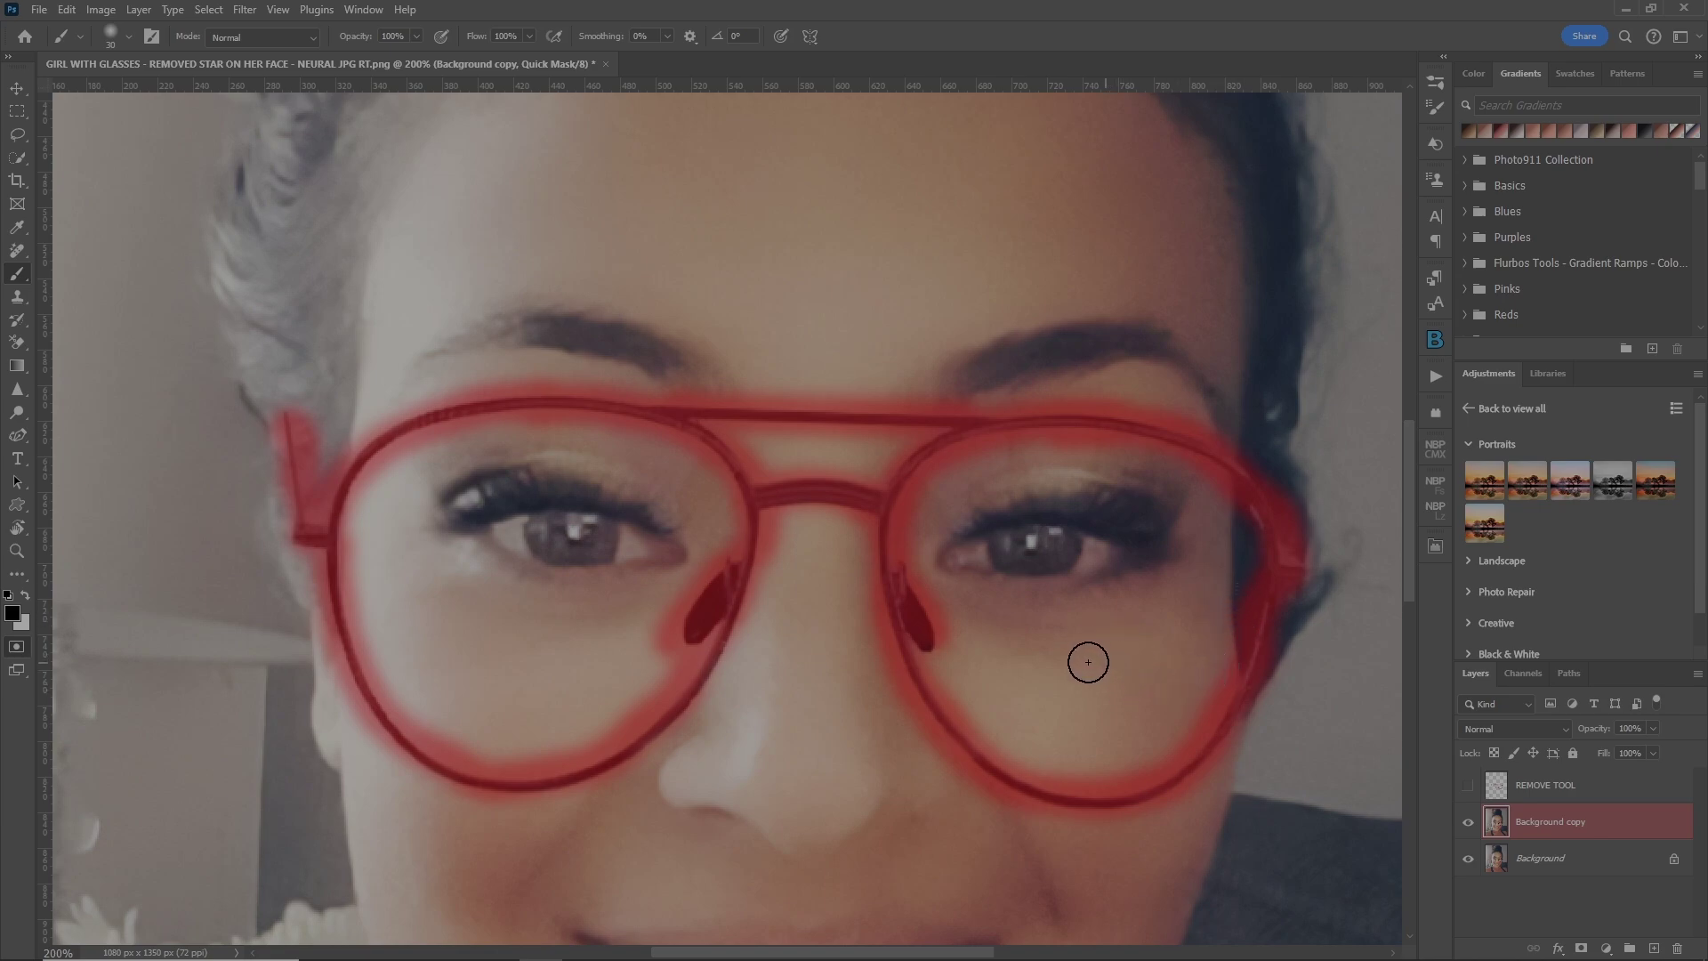
{"action": "key", "text": "x"}
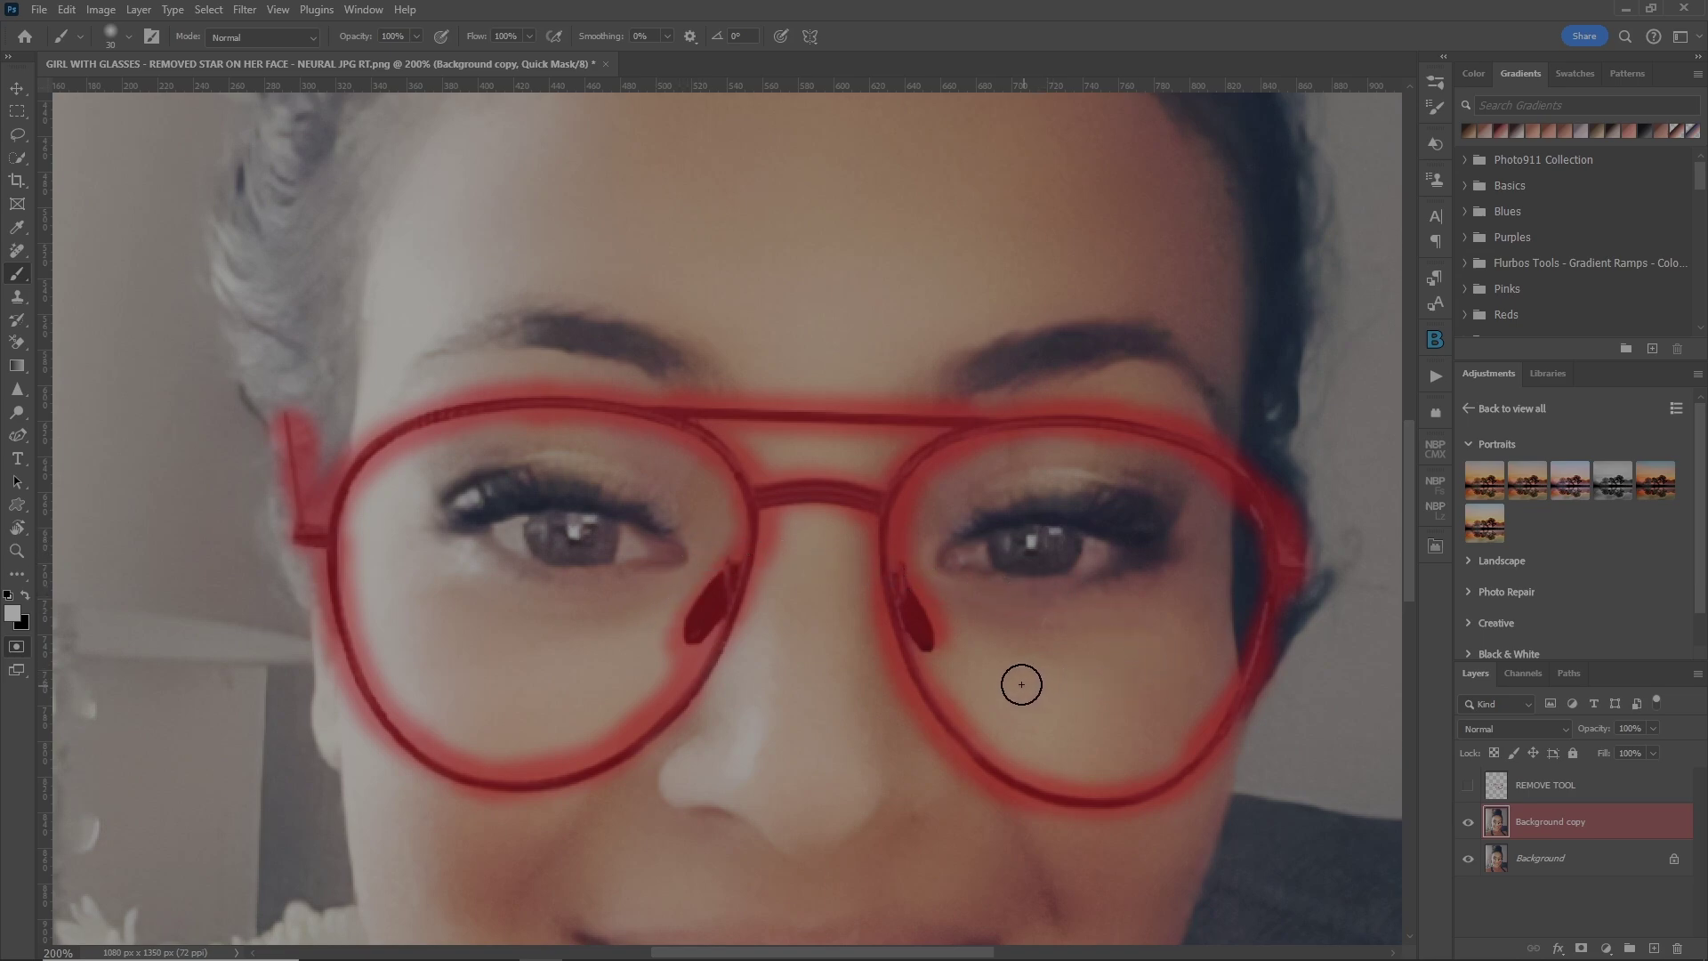
{"action": "key", "text": "x"}
Turn the mask into a selection and run Generative Fill with the prompt 'remove'
{"action": "key", "text": "q"}
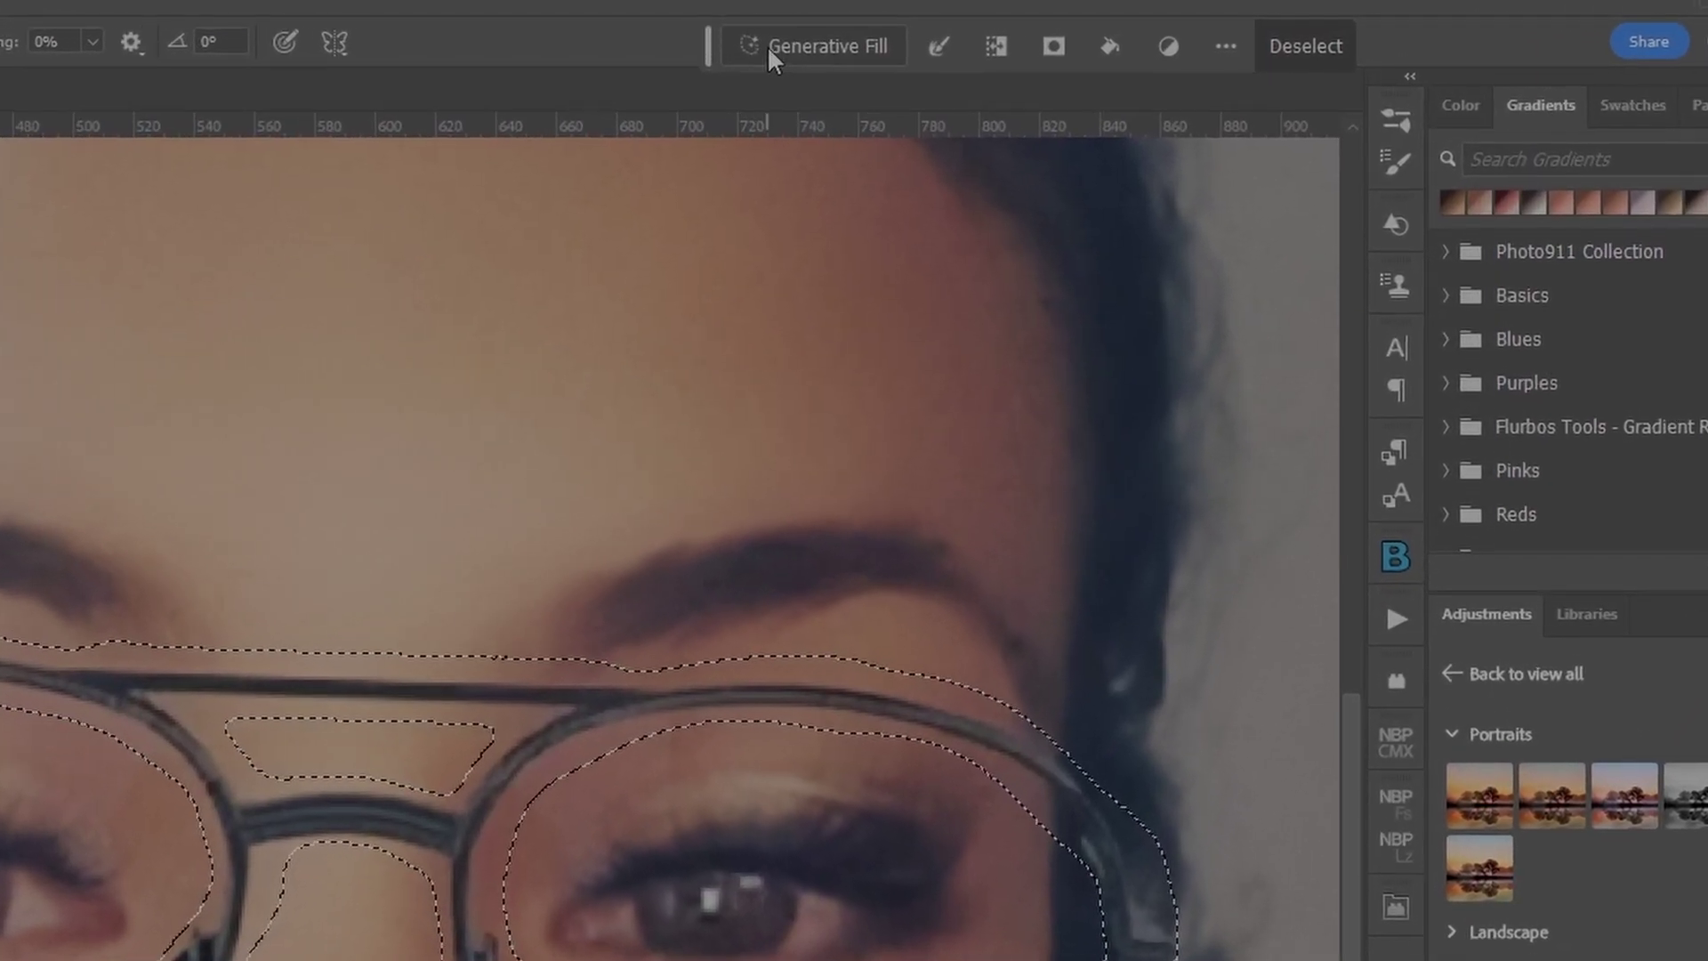
{"action": "left_click", "coordinate": [852, 43]}
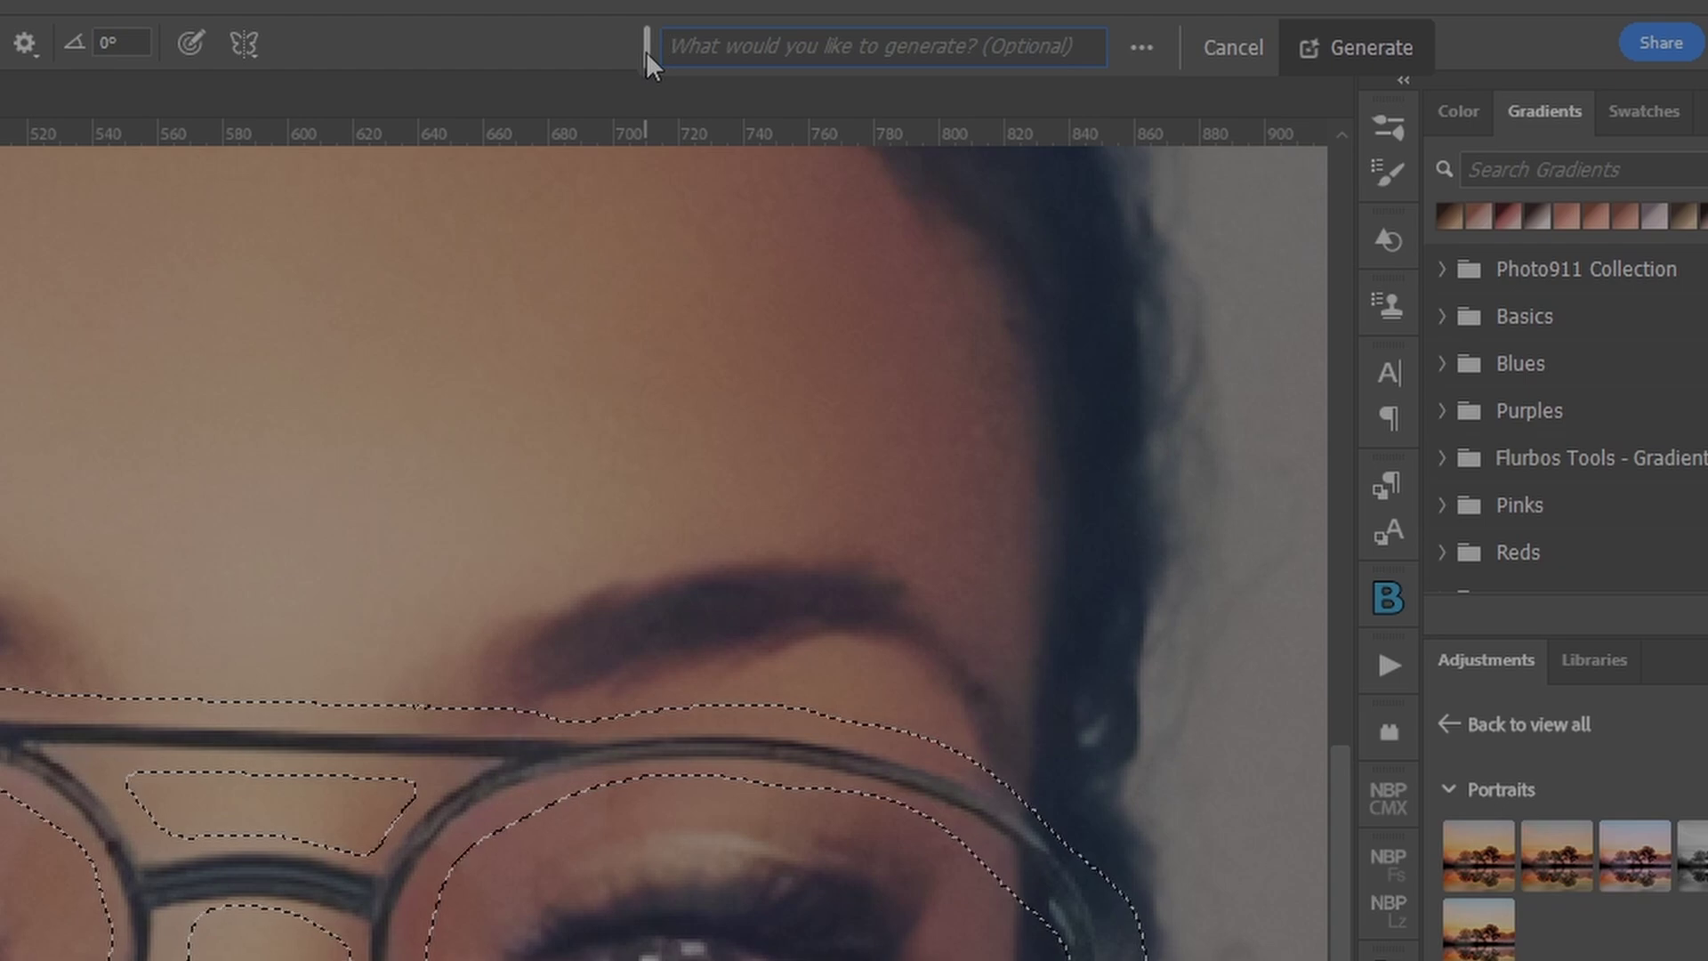
{"action": "type", "text": "remove"}
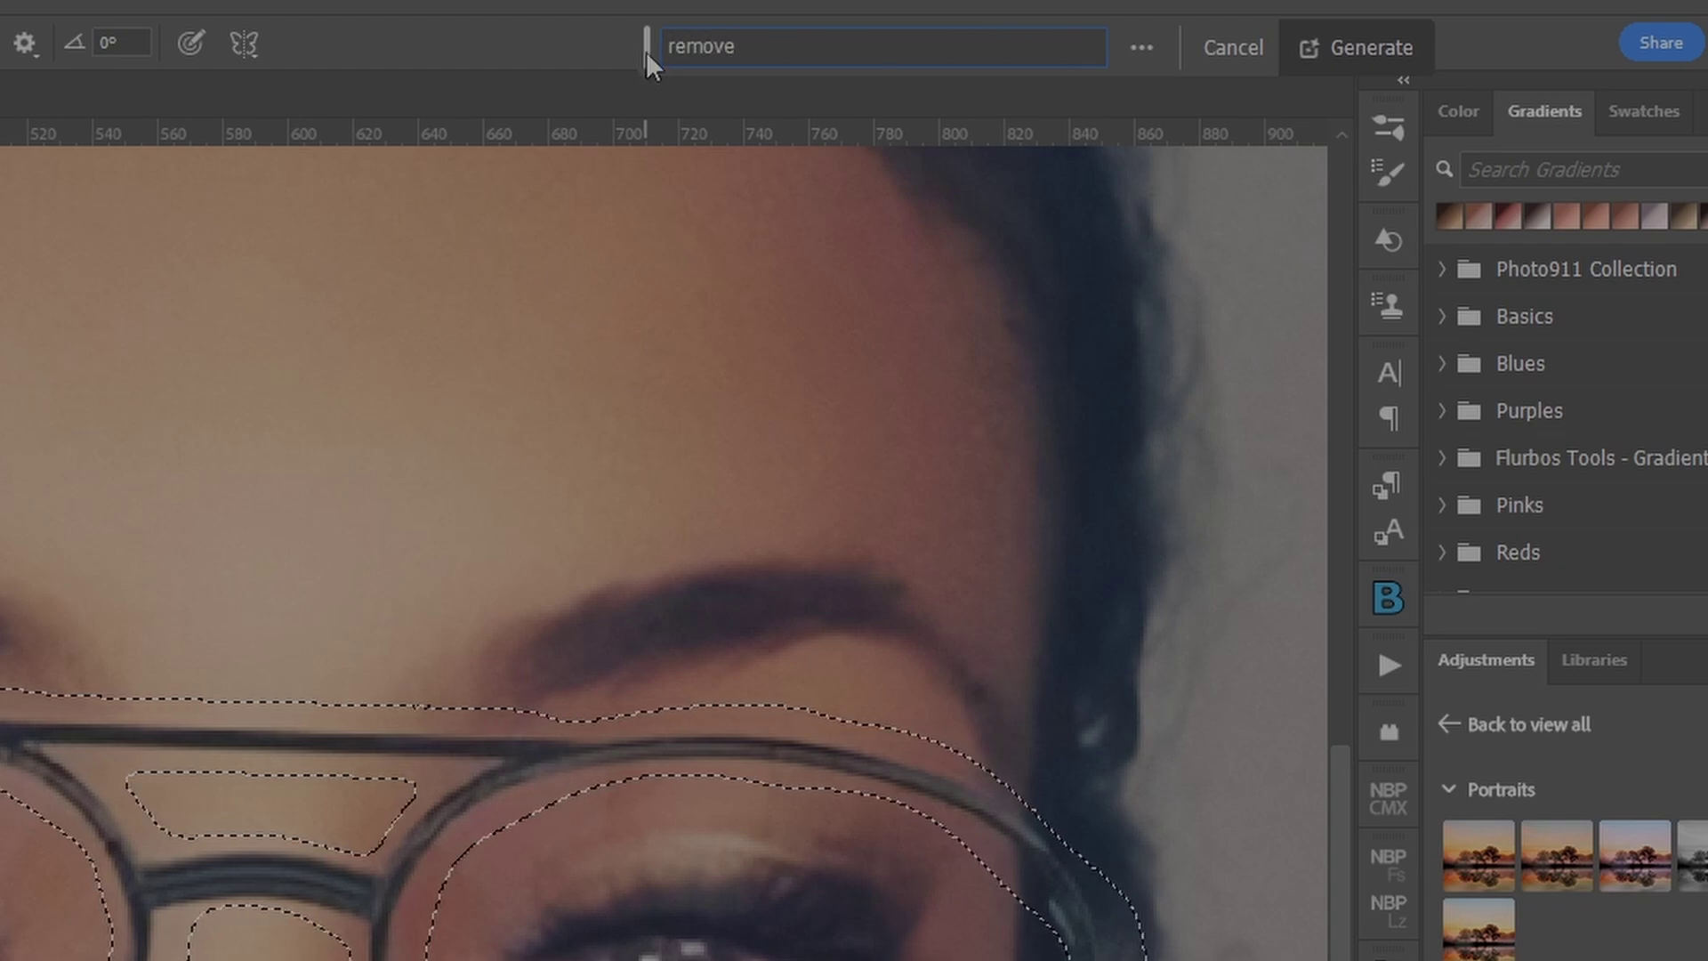
{"action": "key", "text": "Return"}
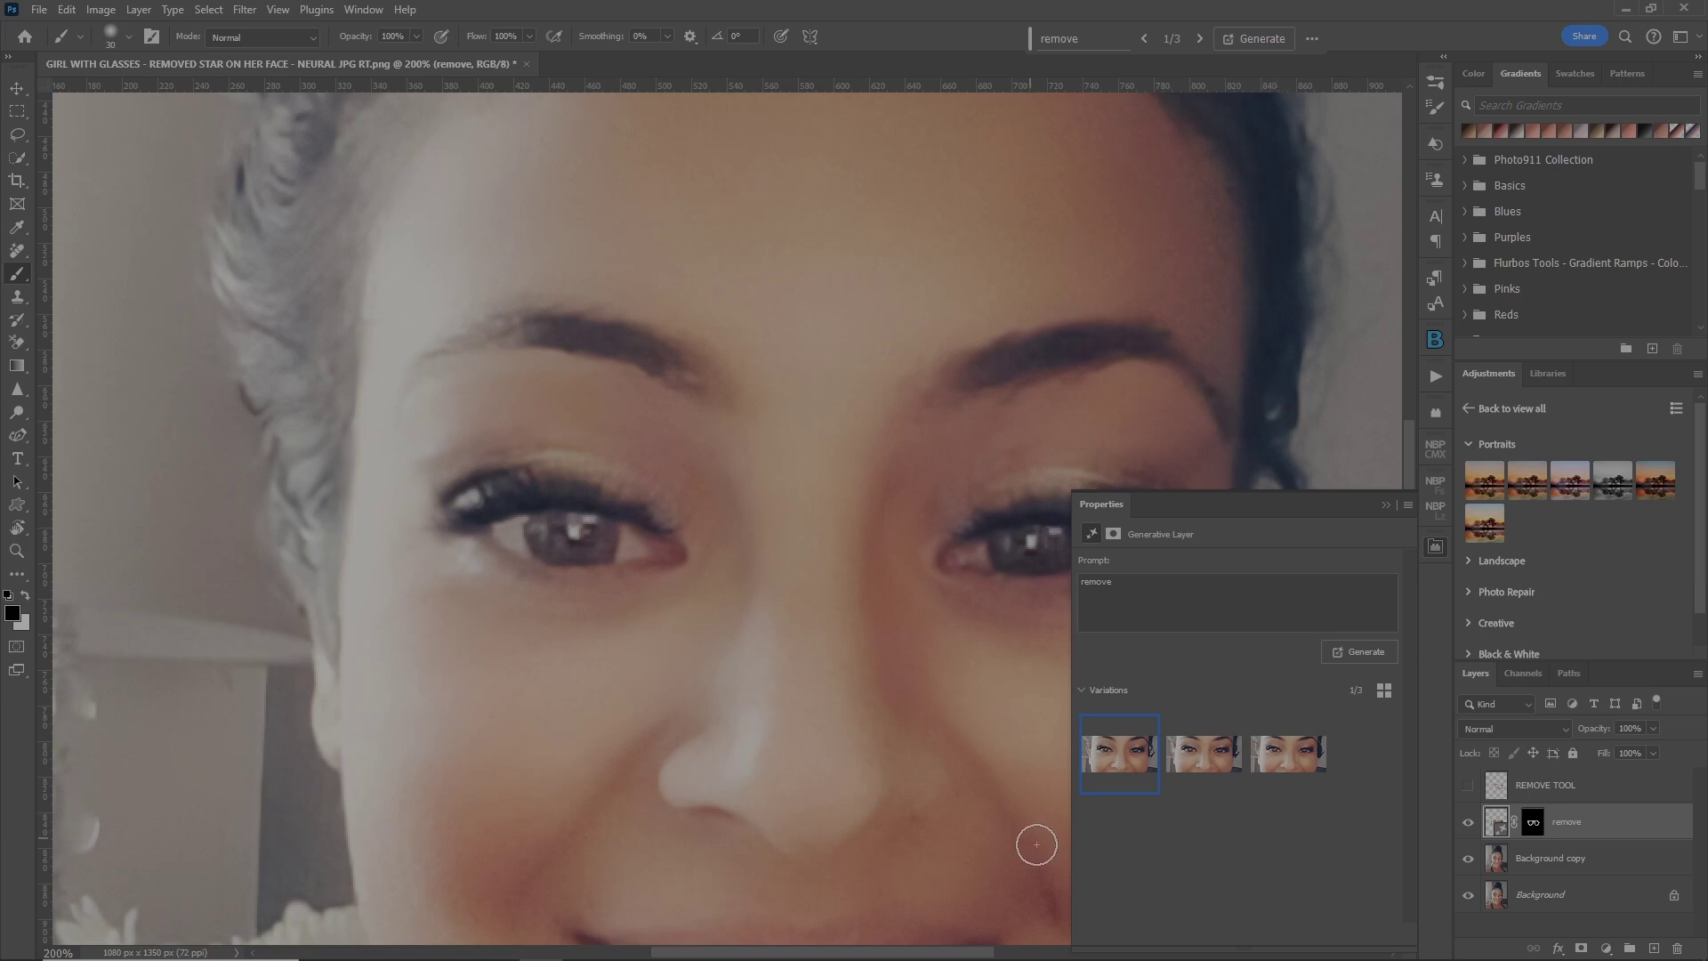
{"action": "key", "text": "ctrl+0"}
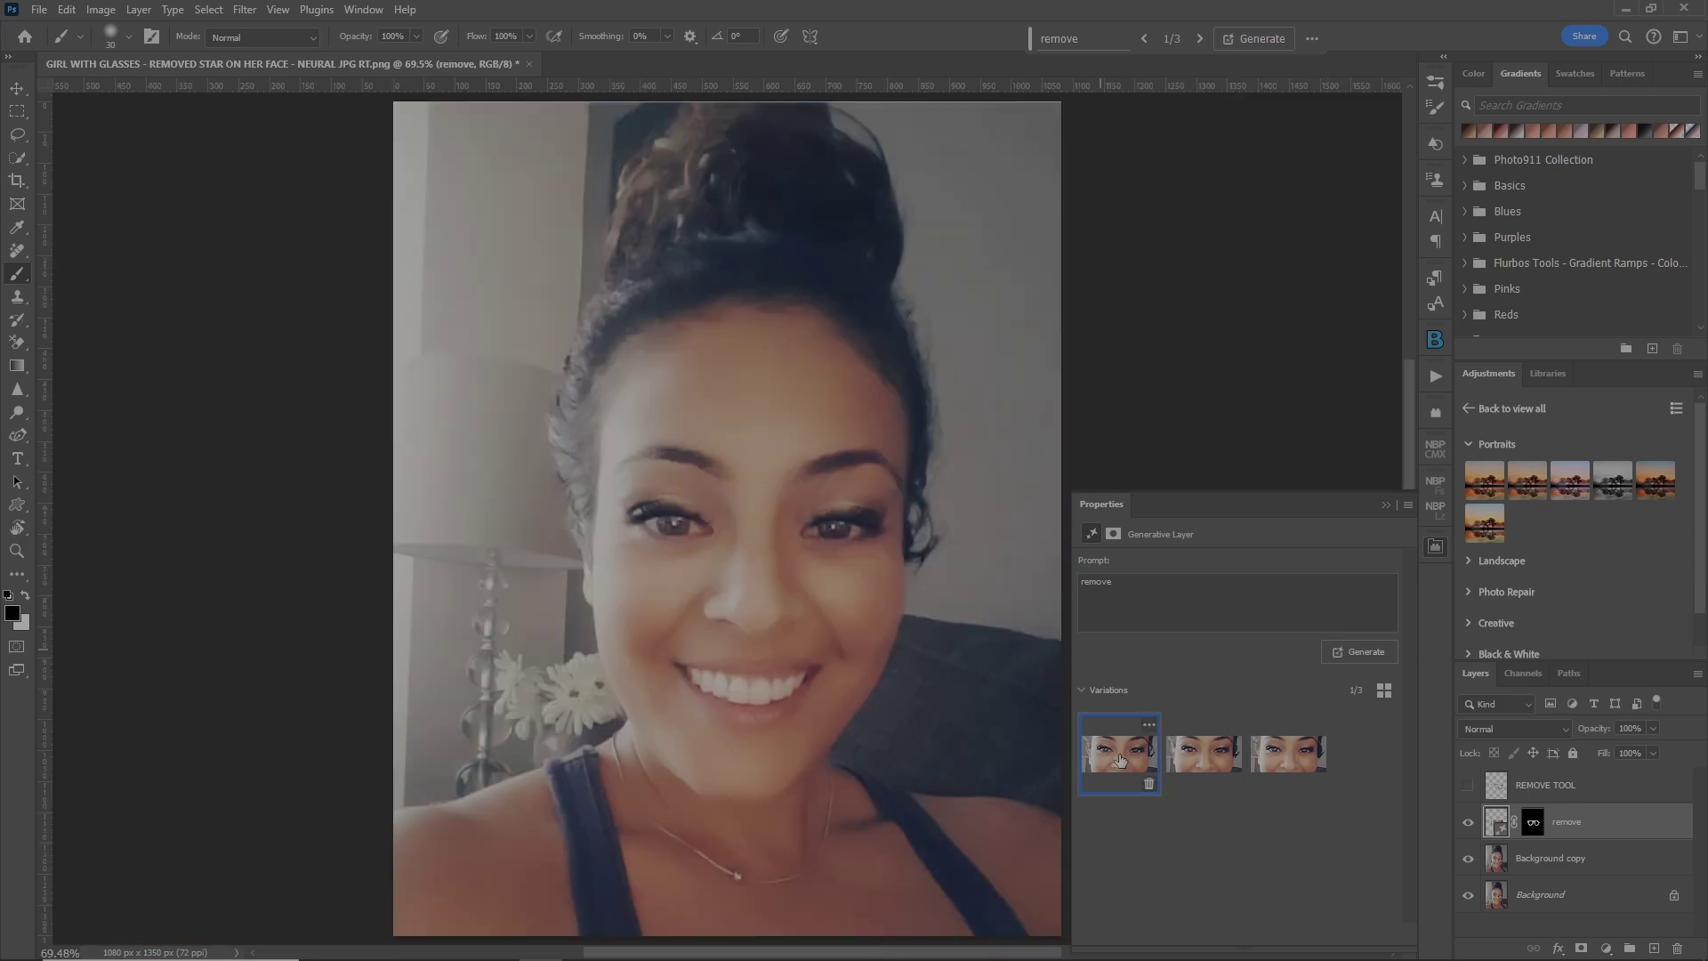
Preview all three variations, then delete the first and second, keeping the third
{"action": "left_click", "coordinate": [1207, 762]}
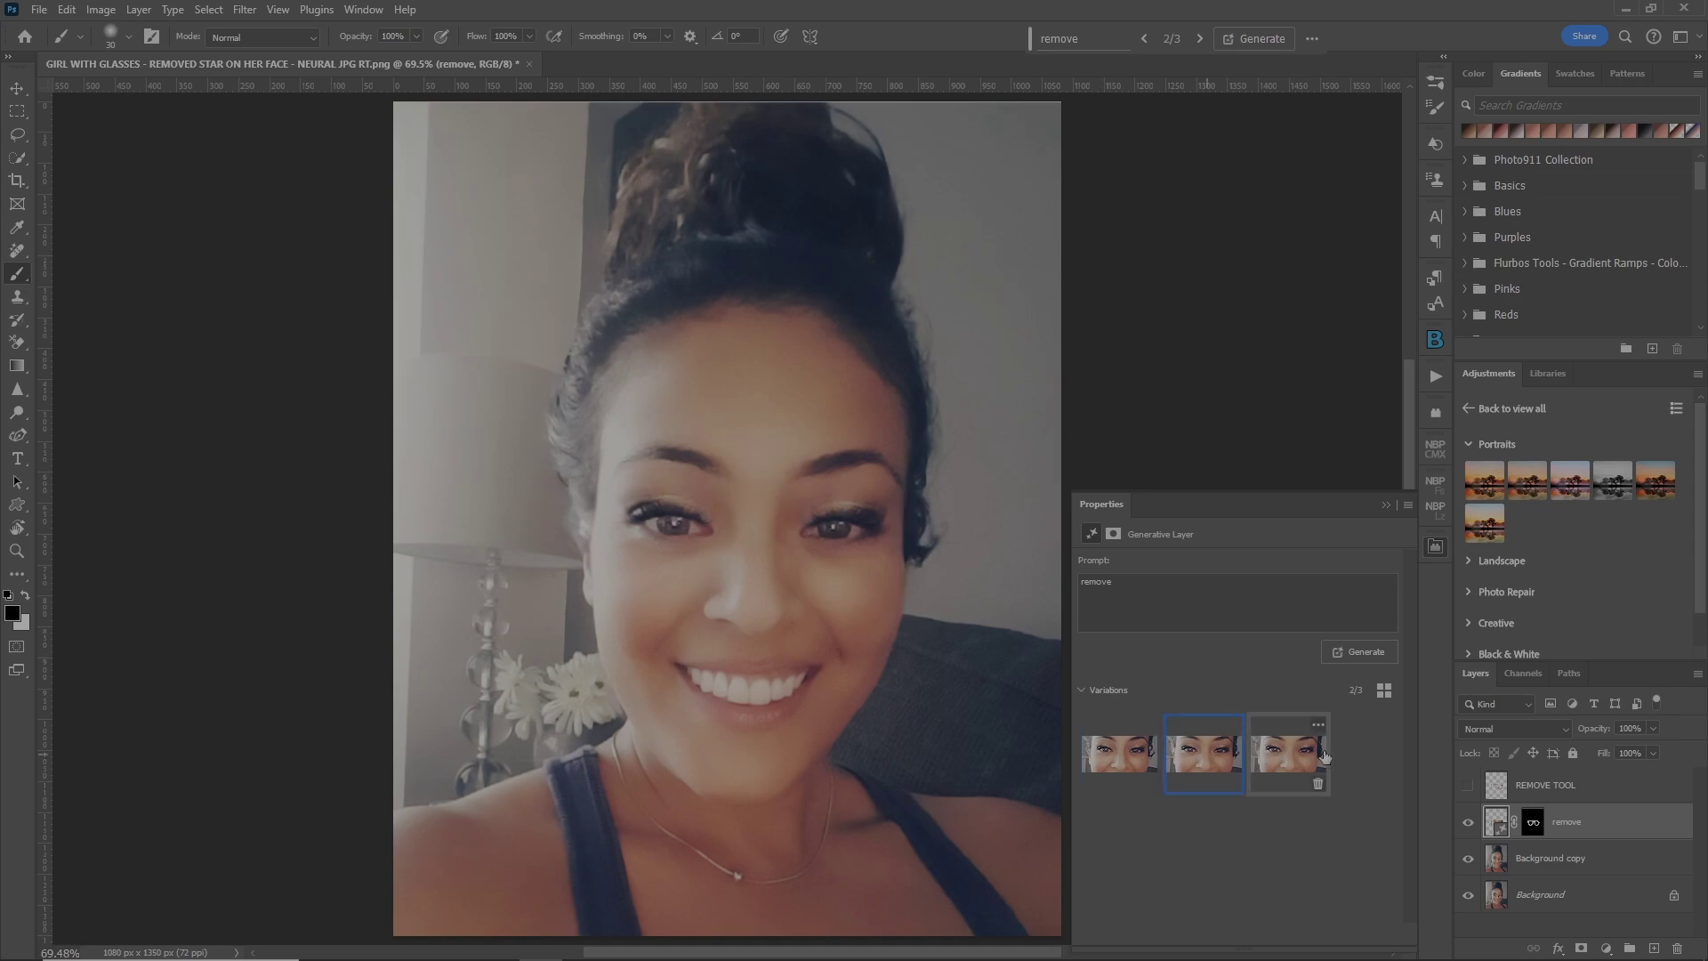
{"action": "left_click", "coordinate": [1283, 761]}
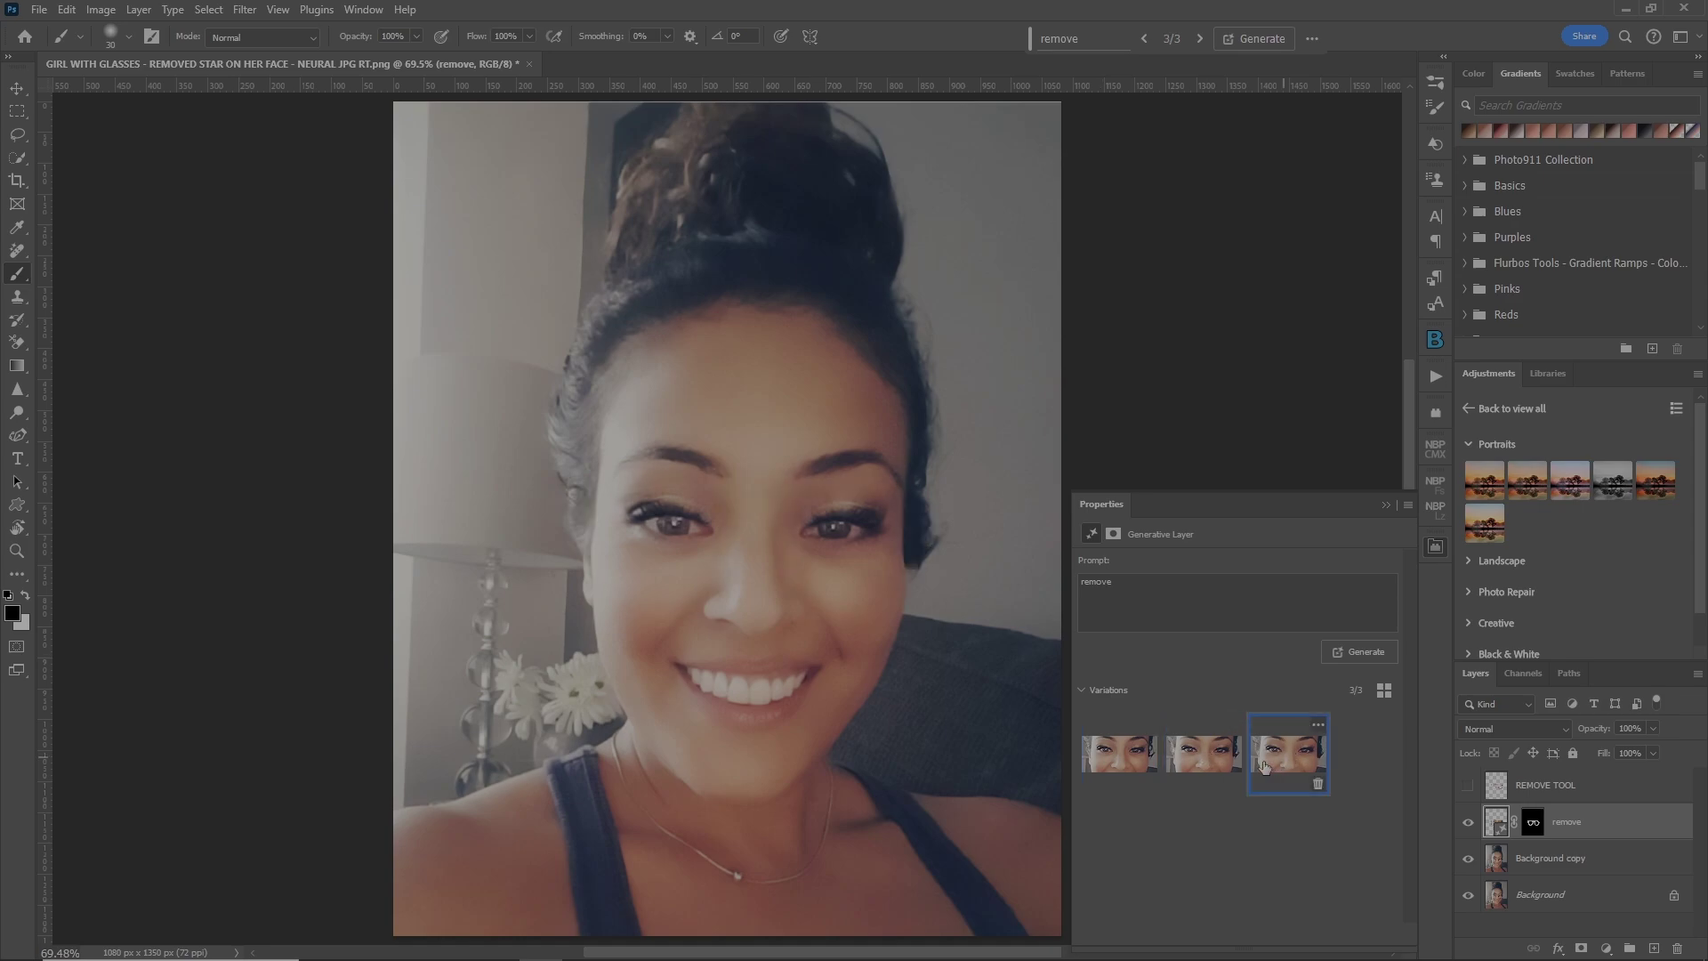
{"action": "left_click", "coordinate": [1210, 761]}
{"action": "left_click", "coordinate": [1119, 762]}
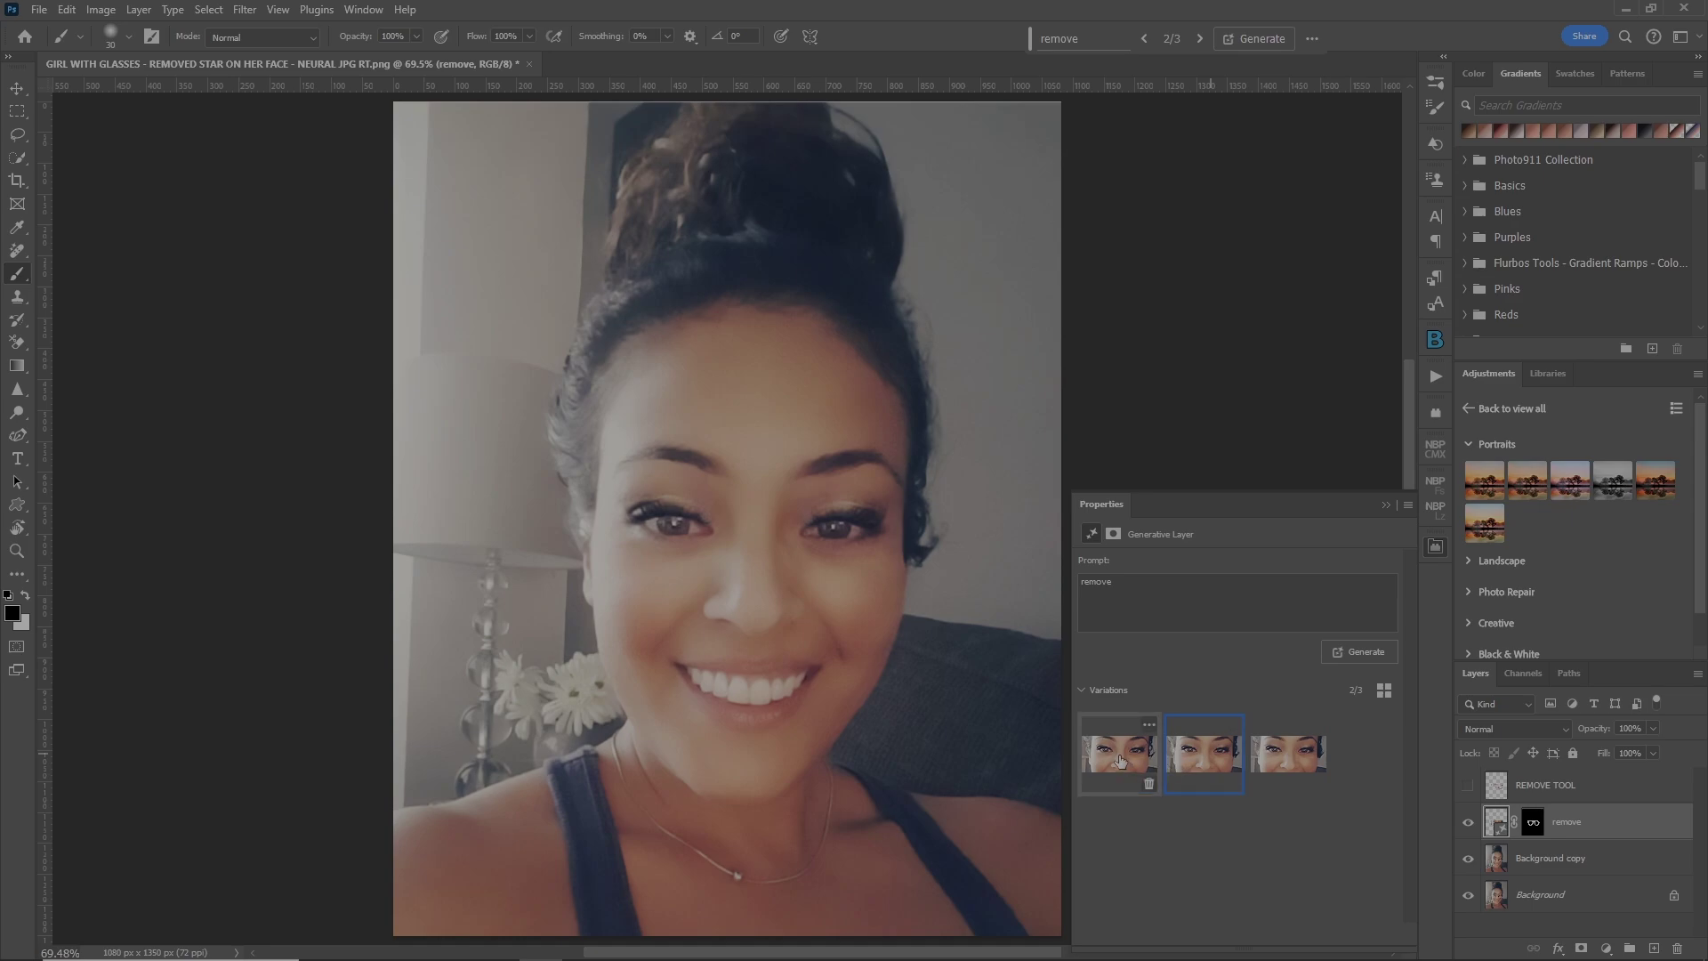
{"action": "left_click", "coordinate": [1283, 761]}
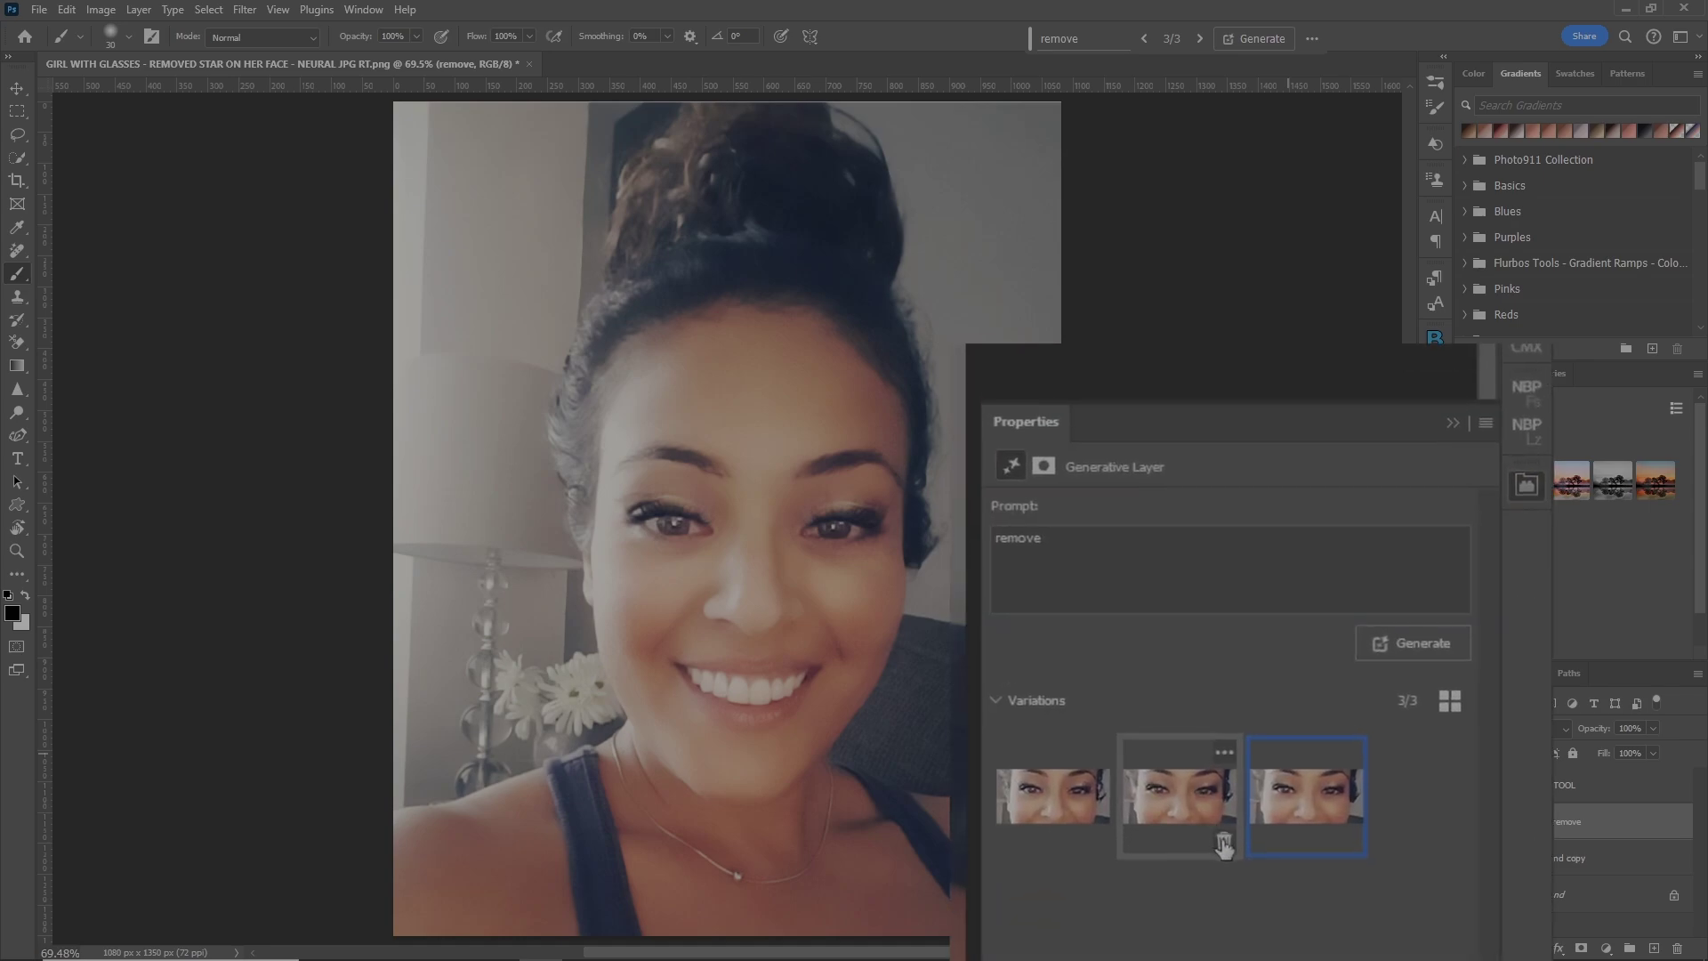
{"action": "left_click", "coordinate": [1222, 843]}
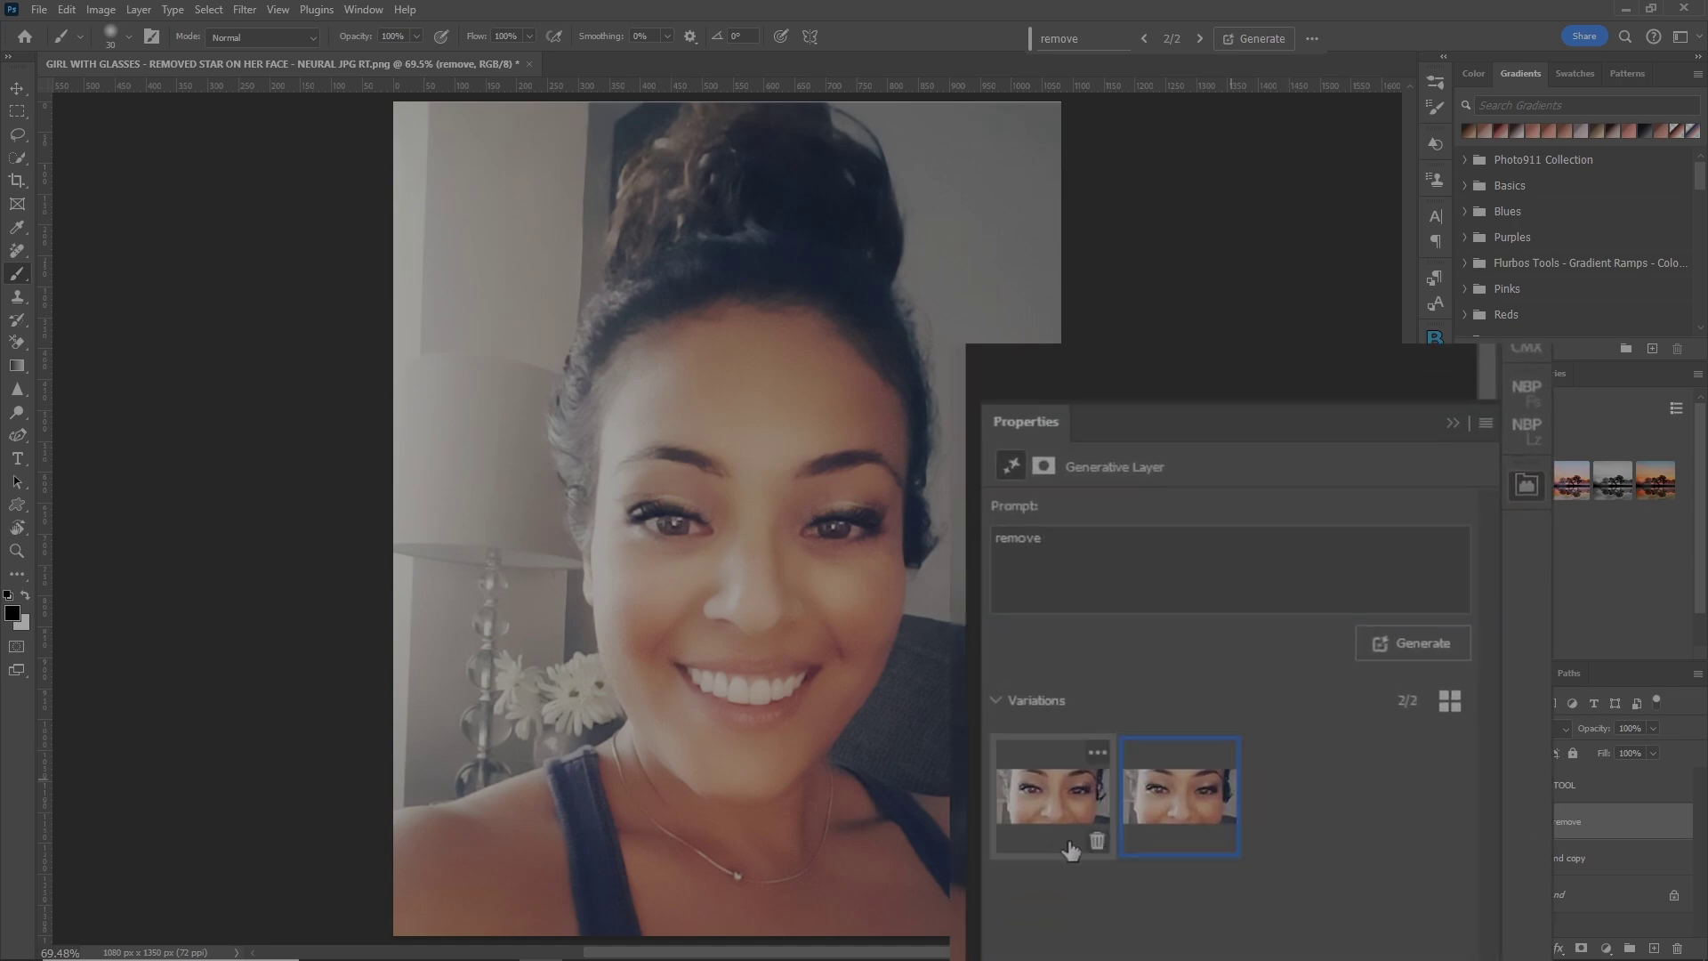
{"action": "left_click", "coordinate": [1097, 841]}
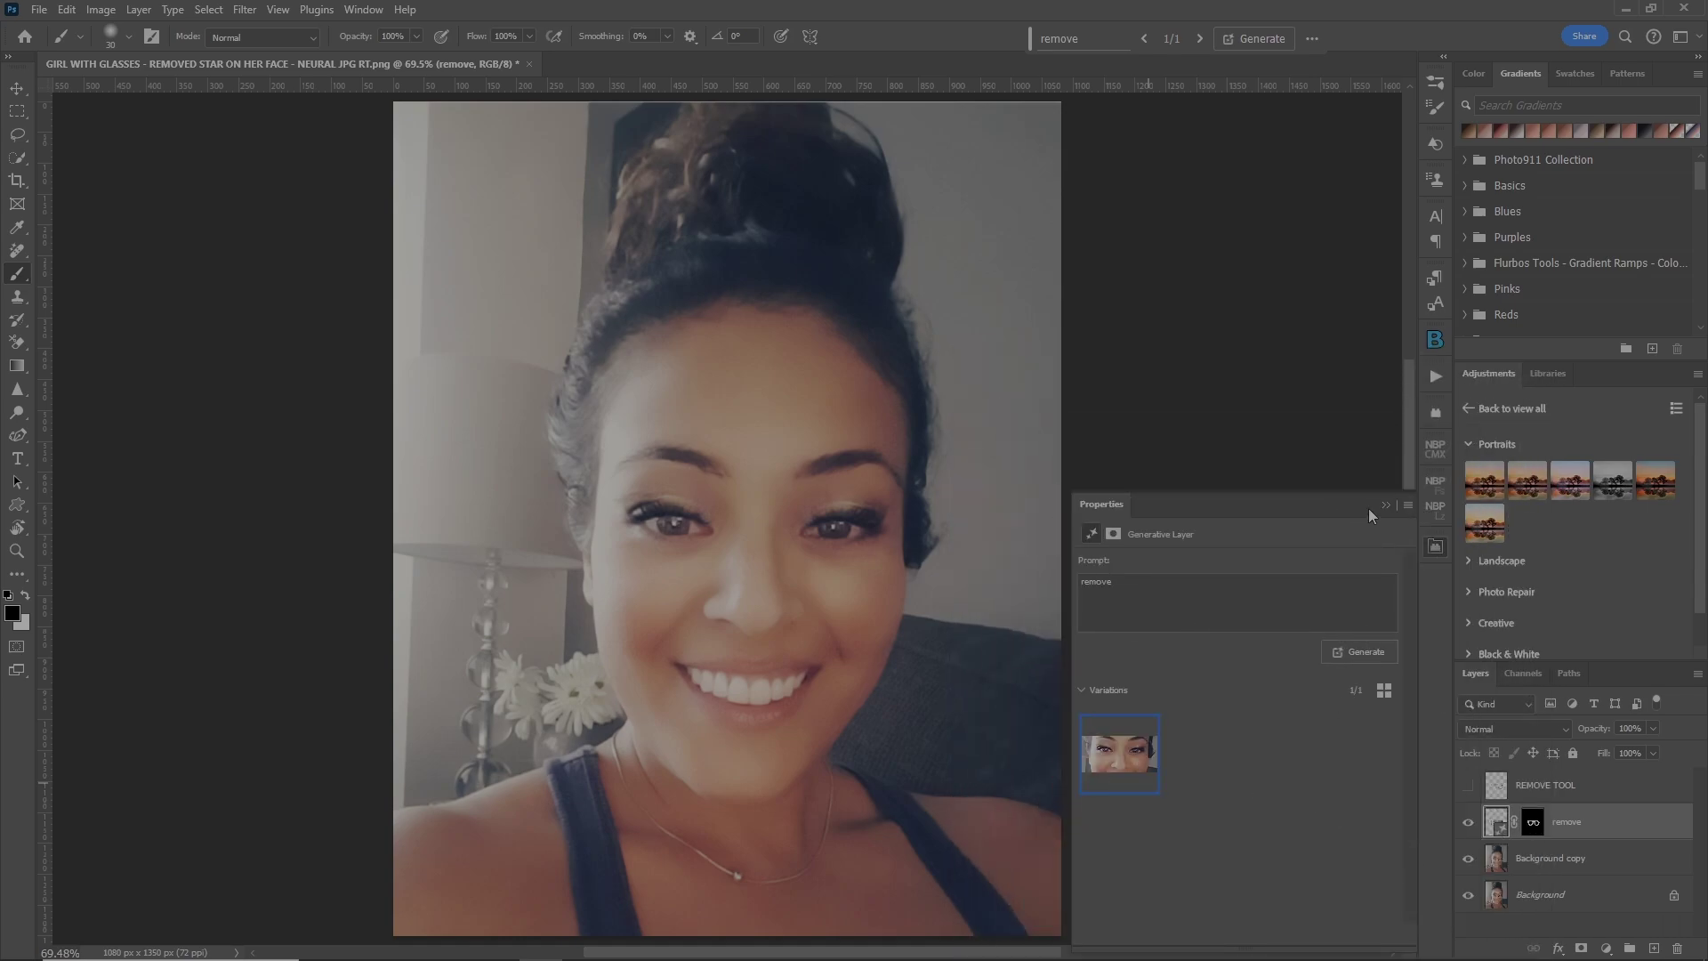
Collapse the Properties panel and toggle the remove layer to compare with the glasses
{"action": "left_click", "coordinate": [1384, 504]}
{"action": "left_click", "coordinate": [1468, 822]}
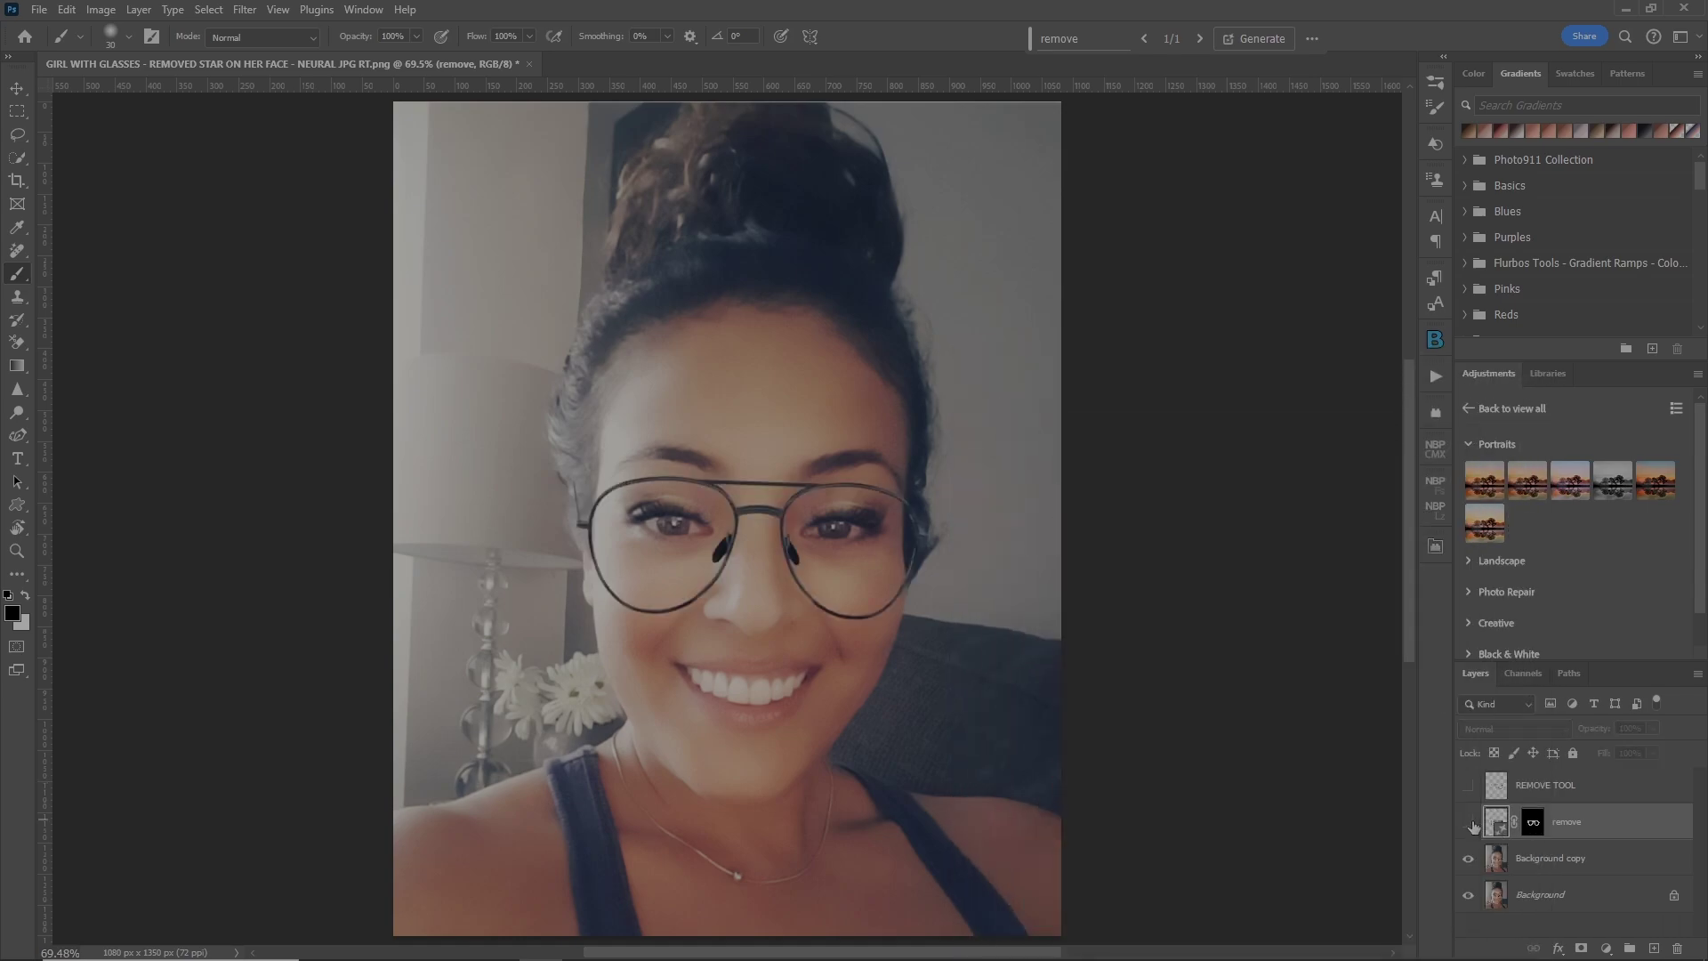
{"action": "left_click", "coordinate": [1468, 822]}
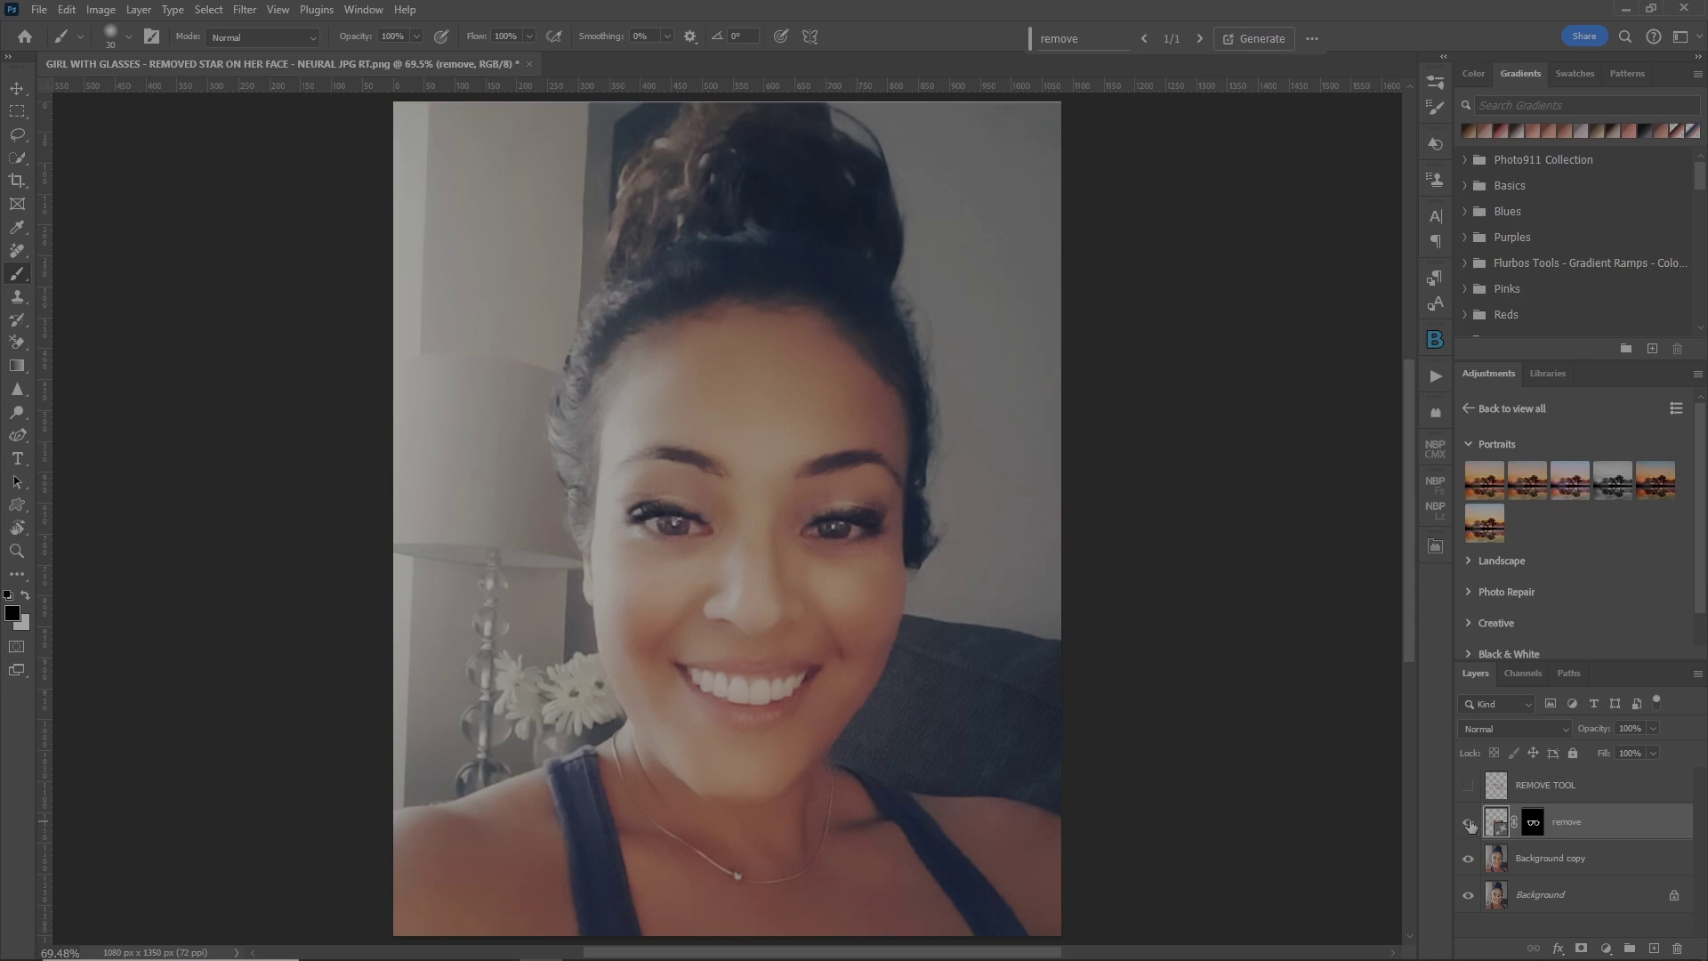
{"action": "left_click", "coordinate": [1469, 822]}
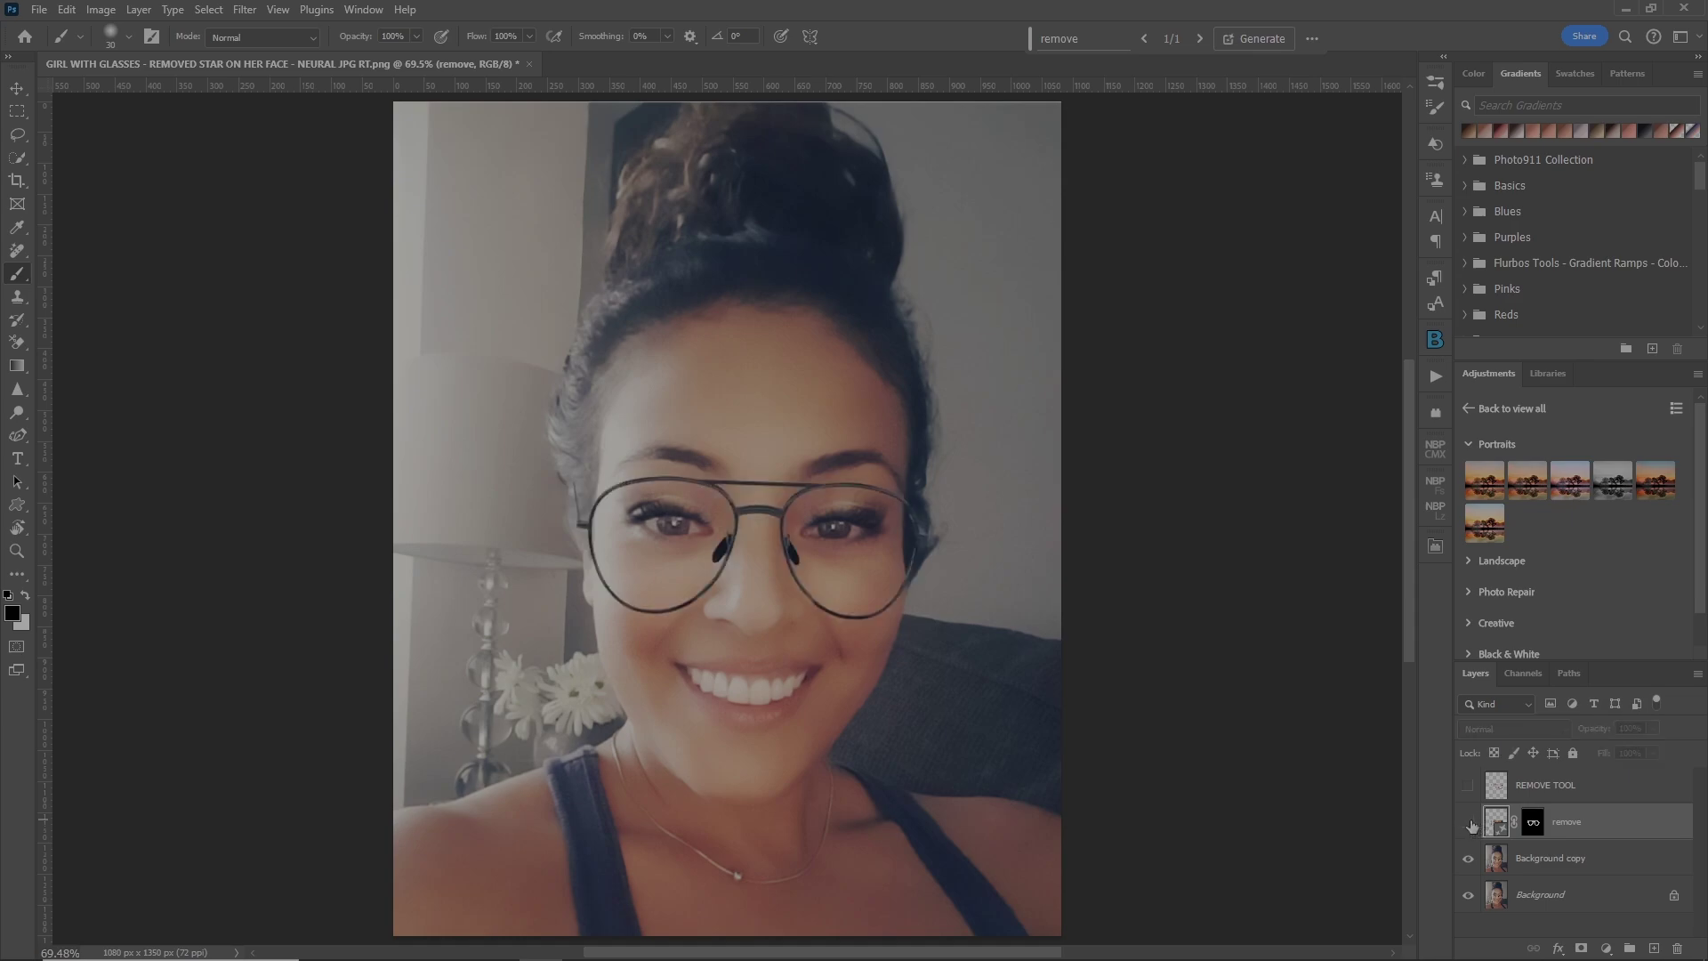
{"action": "left_click", "coordinate": [1468, 822]}
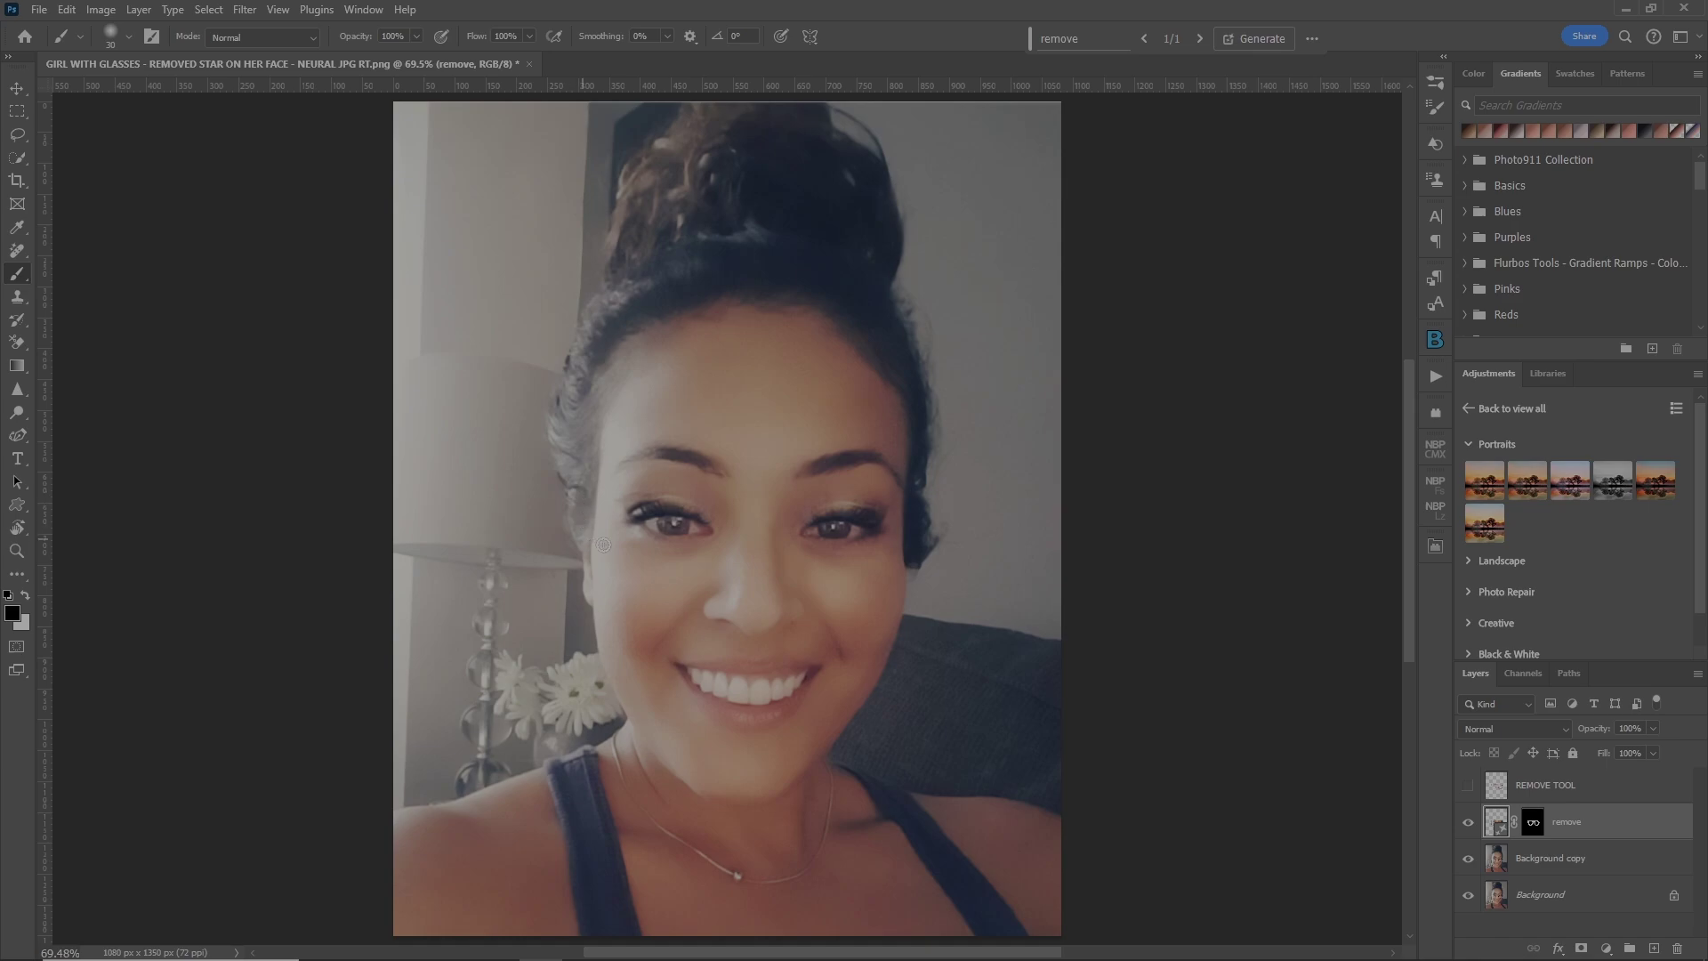
{"action": "left_click", "coordinate": [1468, 824]}
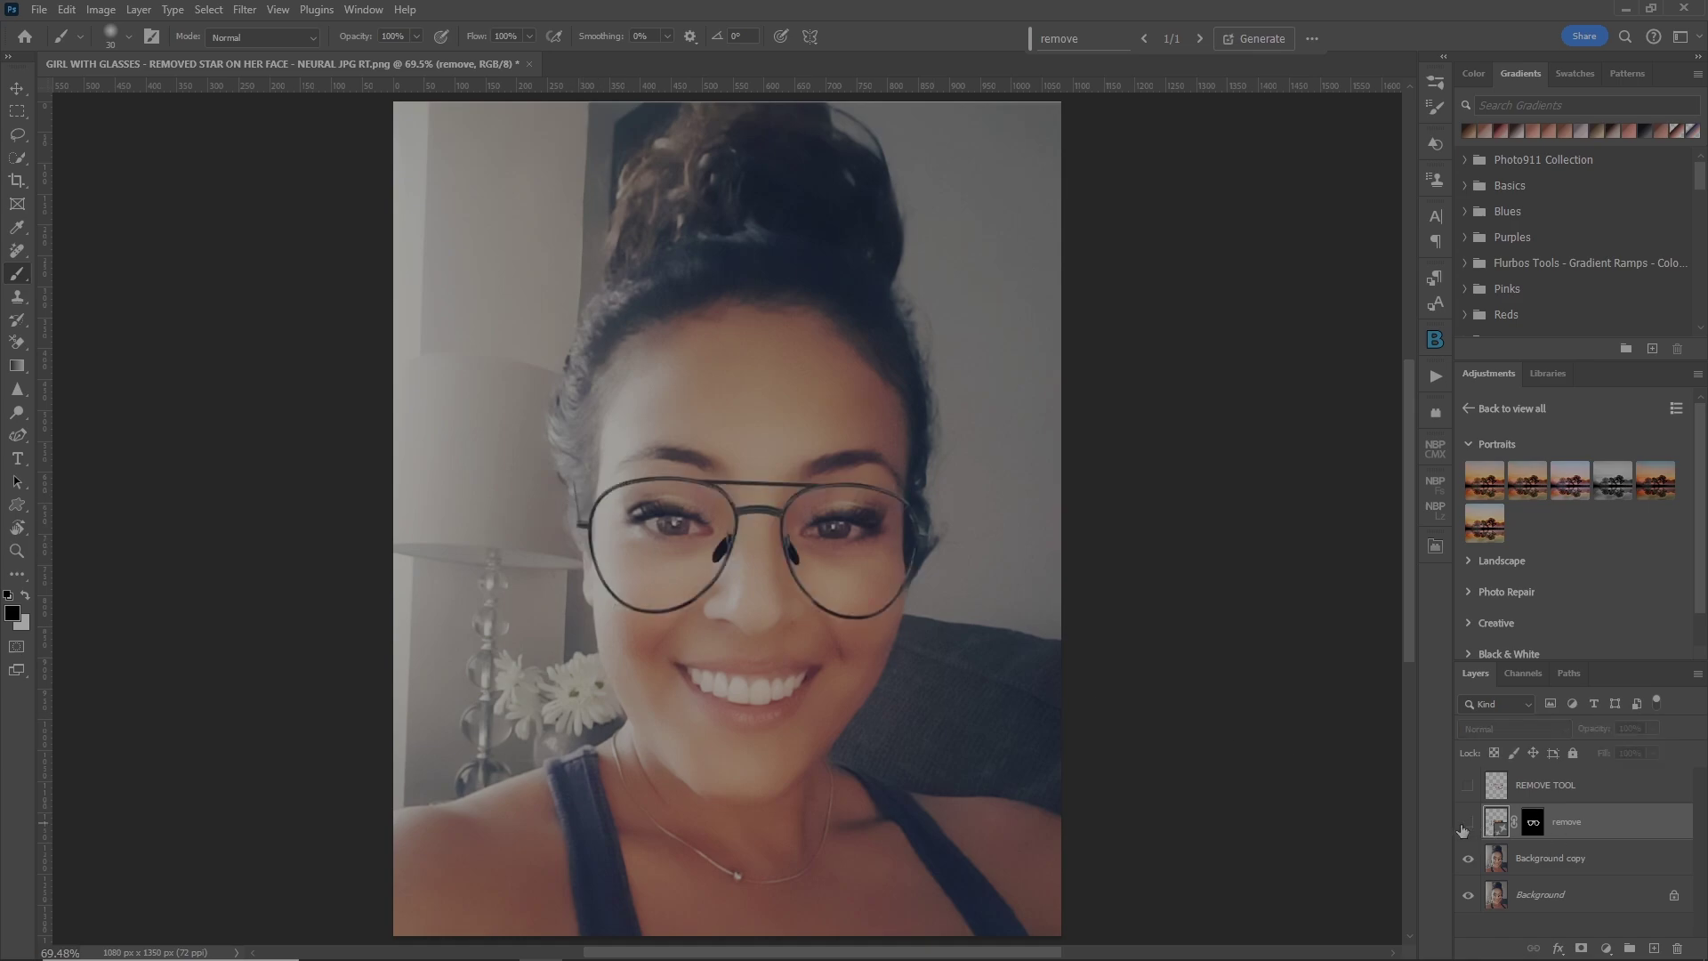
{"action": "left_click", "coordinate": [1467, 823]}
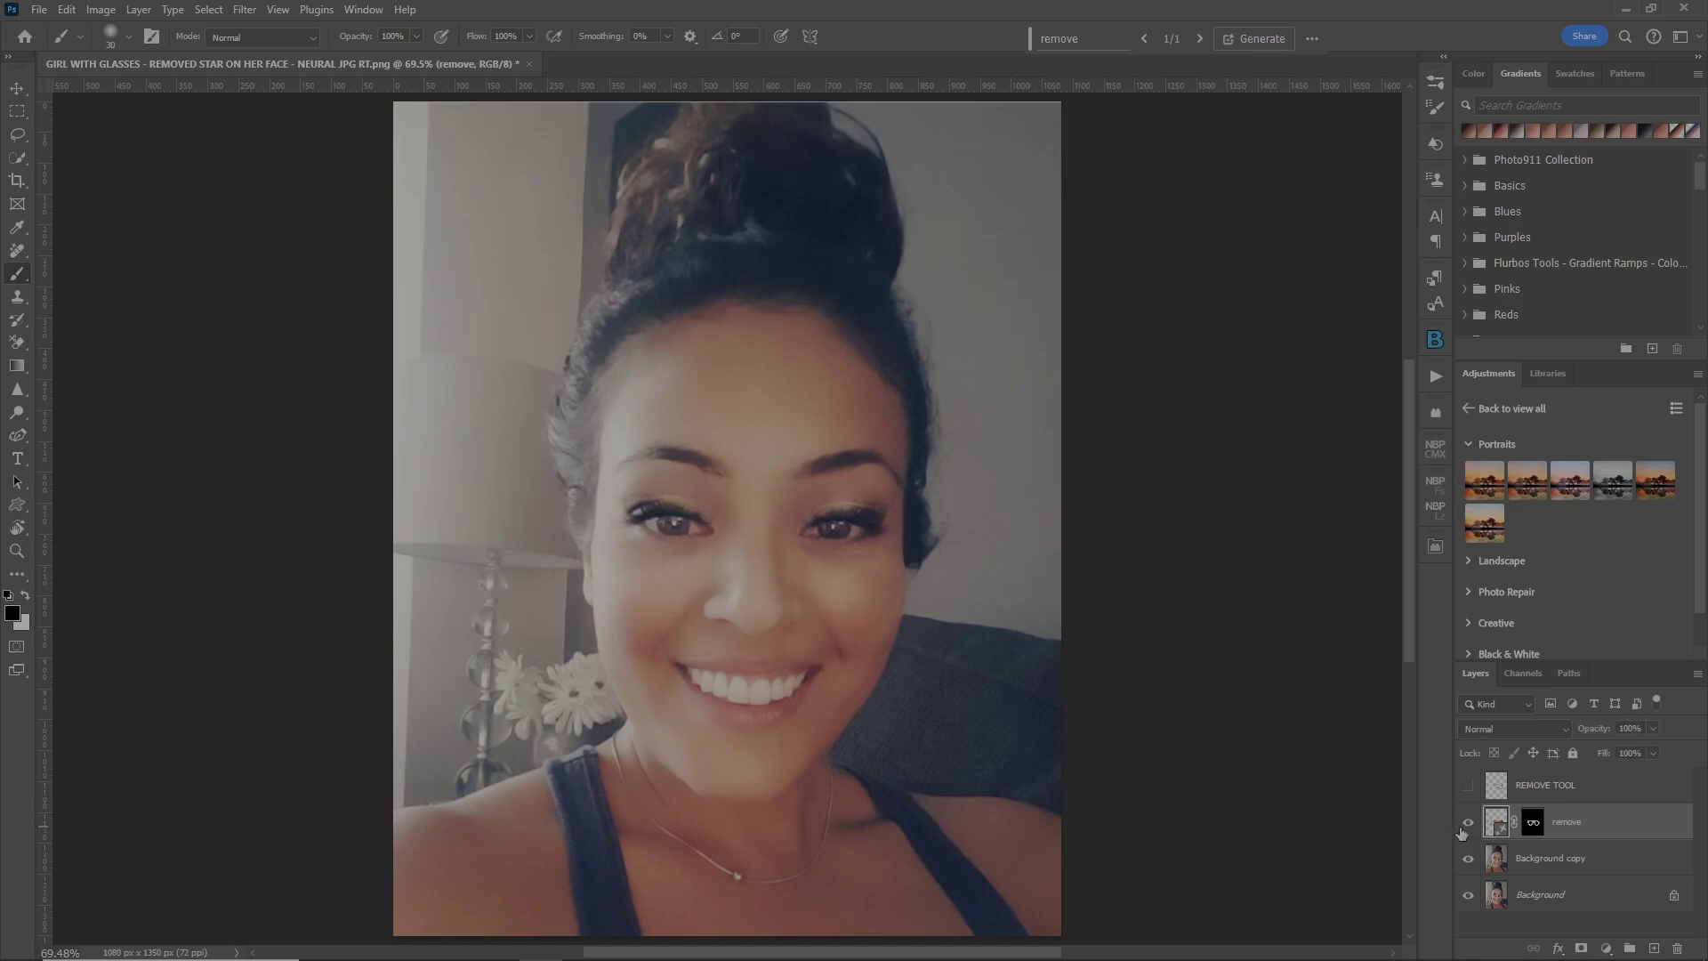
{"action": "left_click", "coordinate": [1468, 824]}
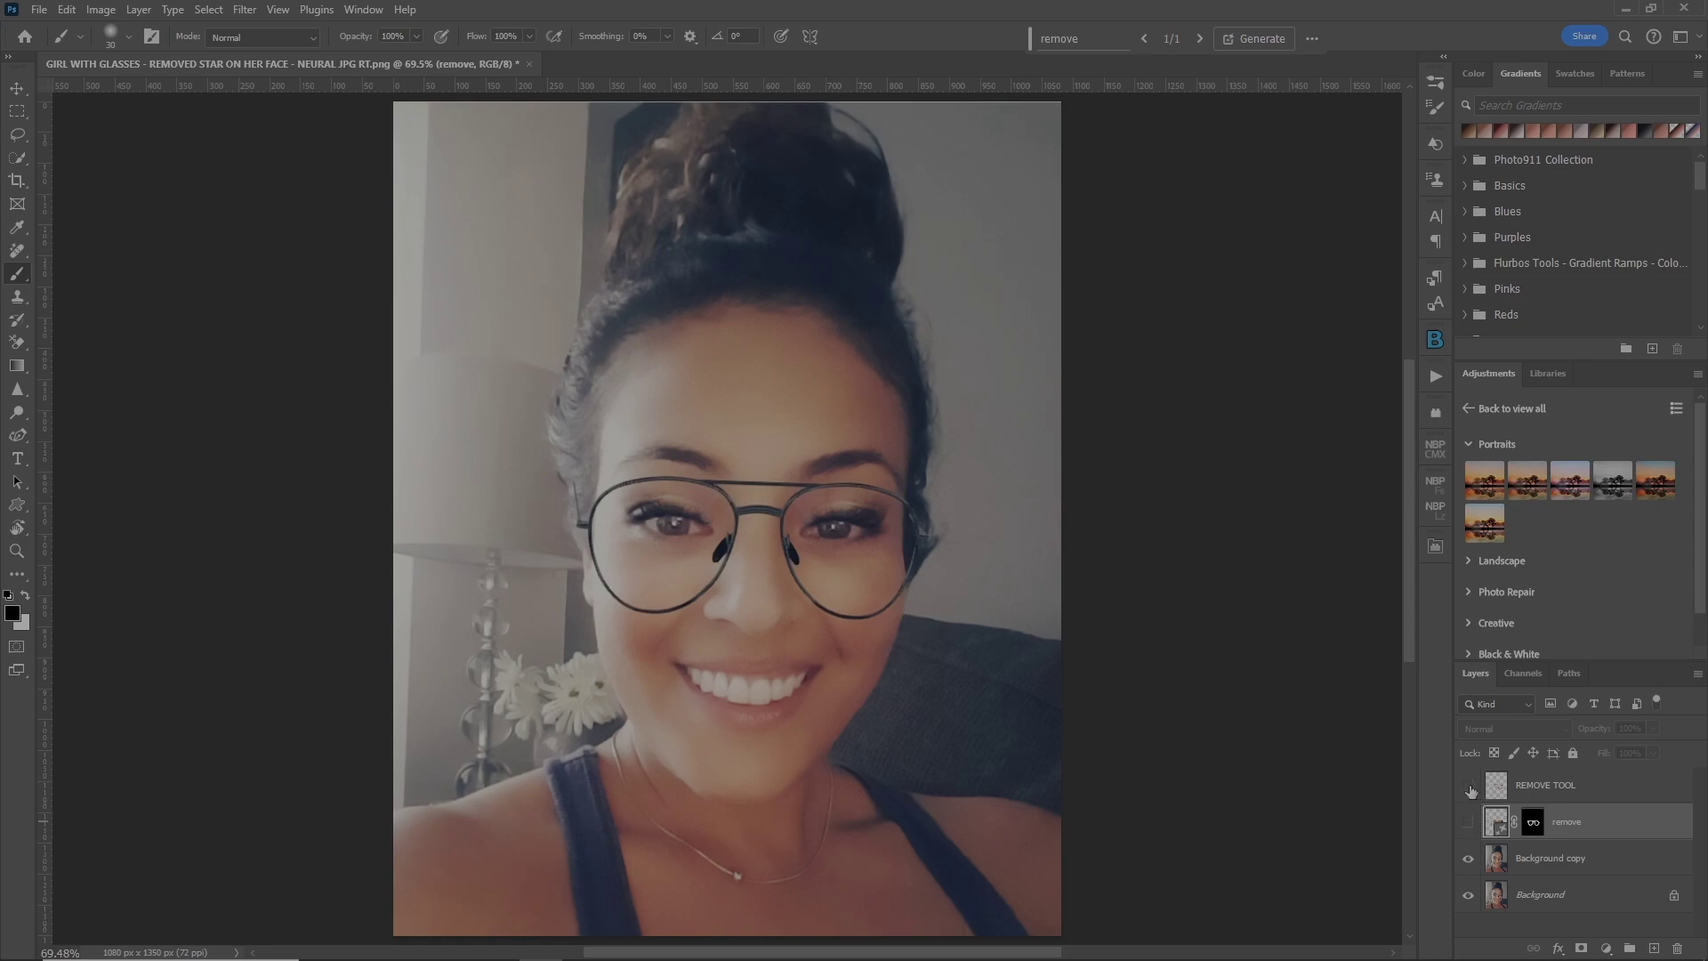
Toggle the REMOVE TOOL layer to compare, ending with it hidden and remove shown
{"action": "left_click", "coordinate": [1468, 786]}
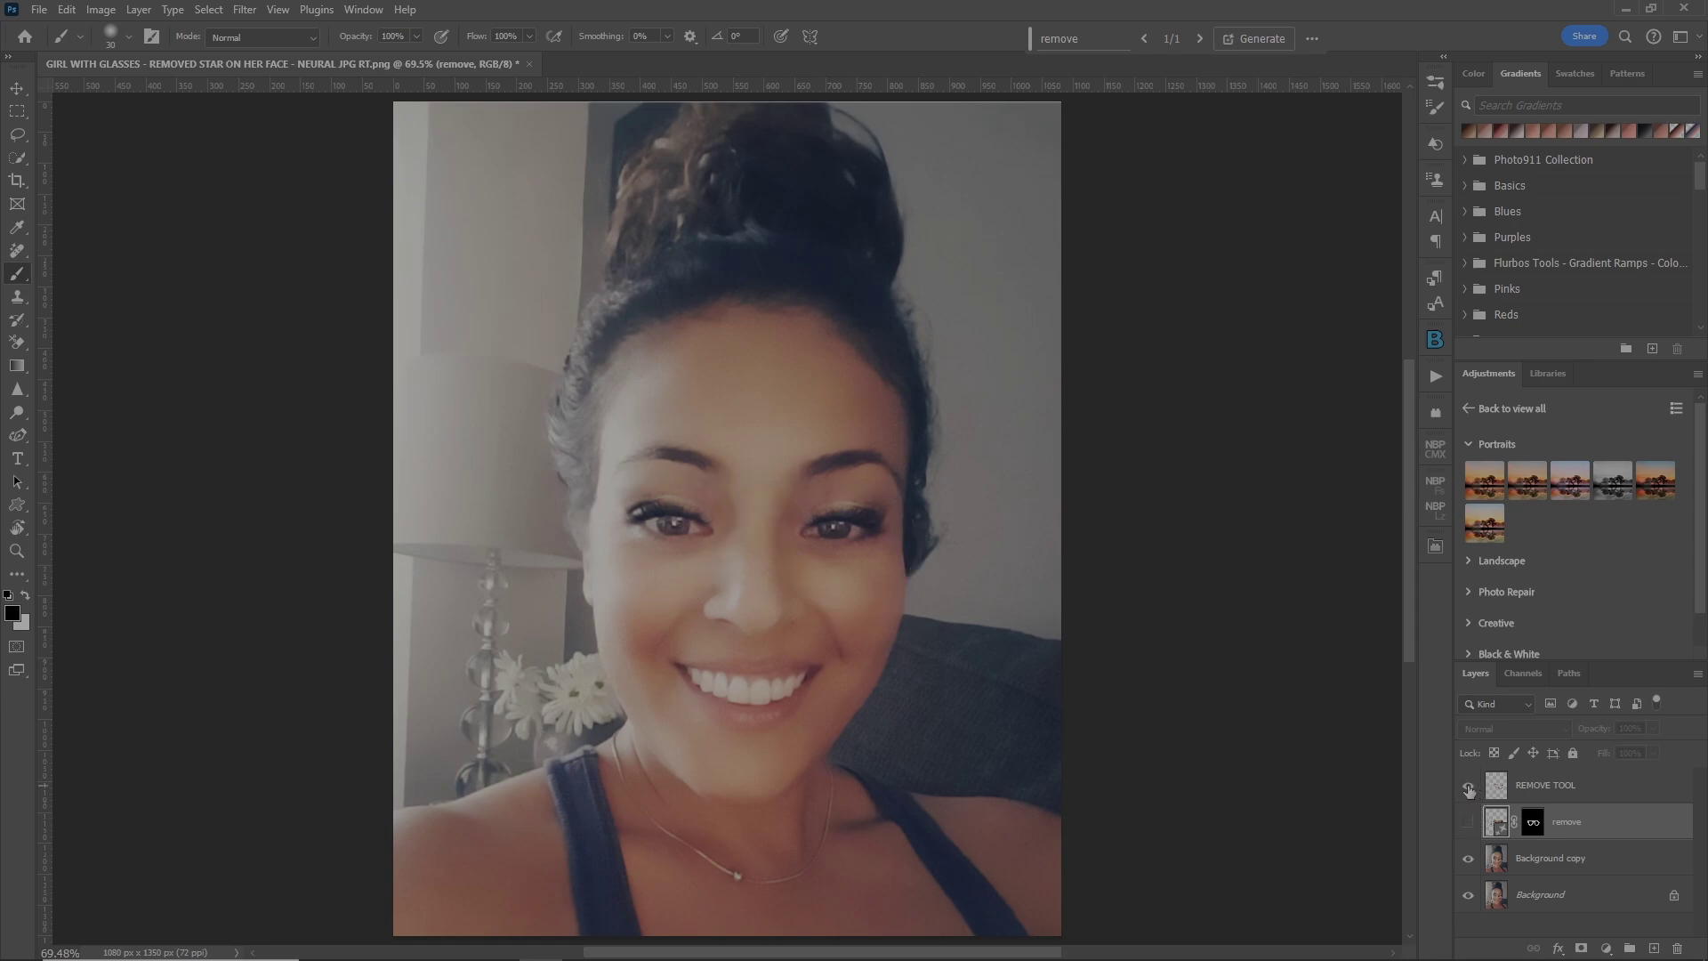
{"action": "left_click", "coordinate": [1468, 786]}
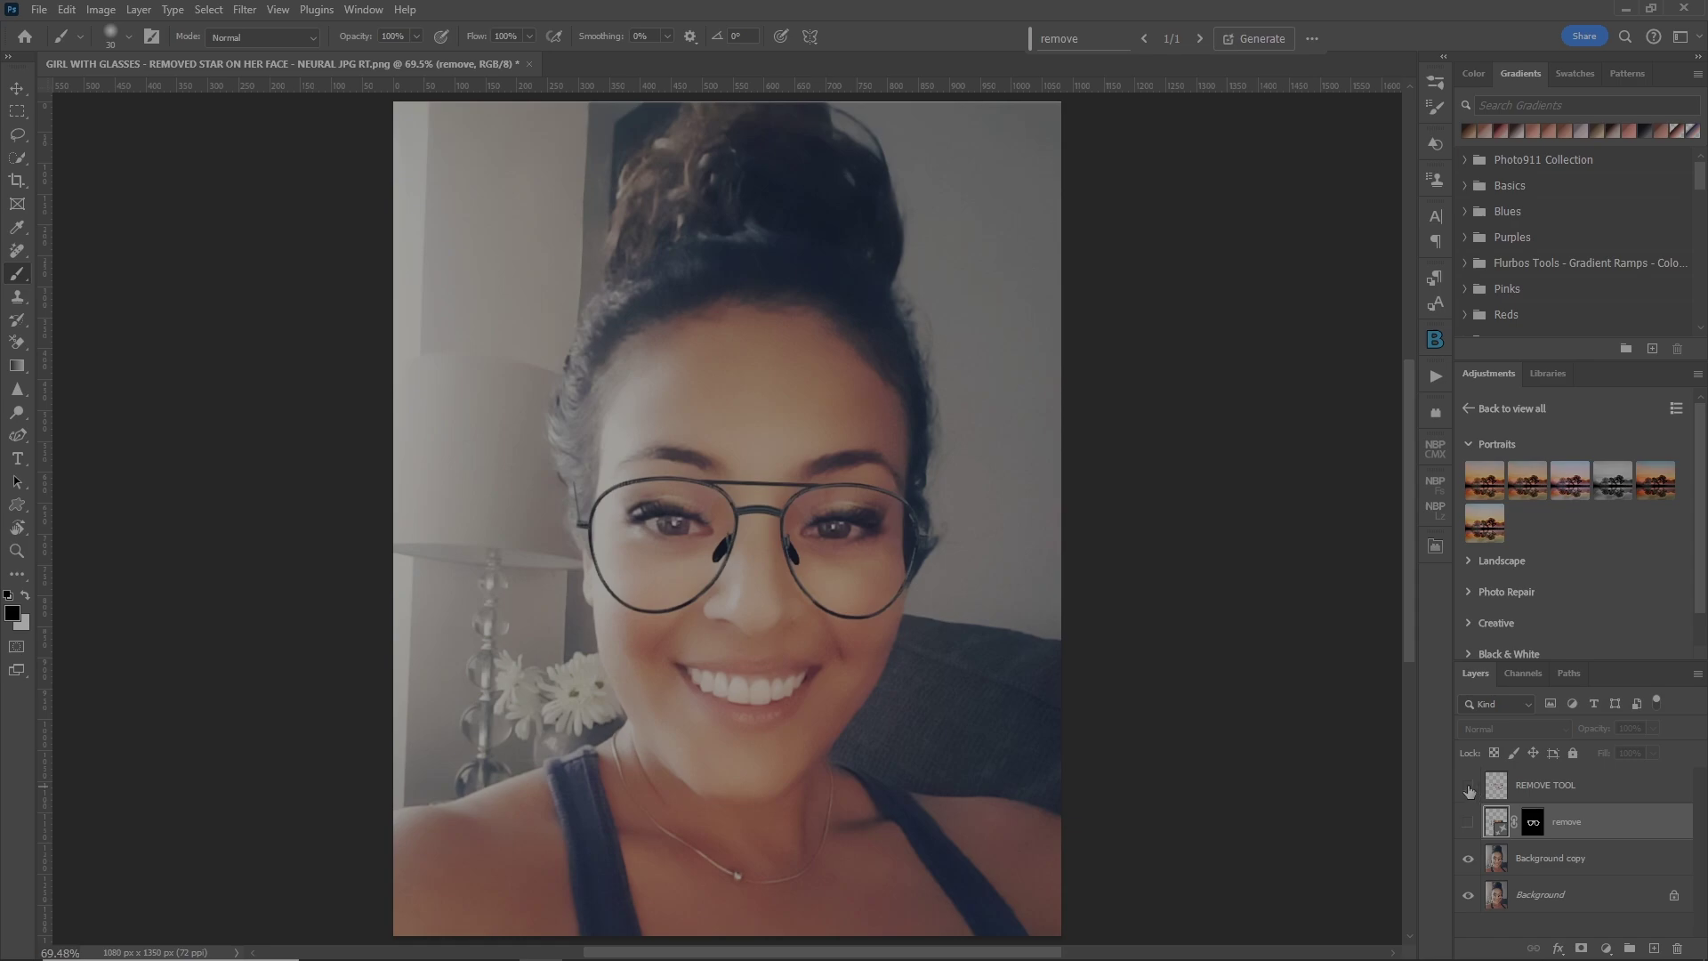
{"action": "left_click", "coordinate": [1468, 786]}
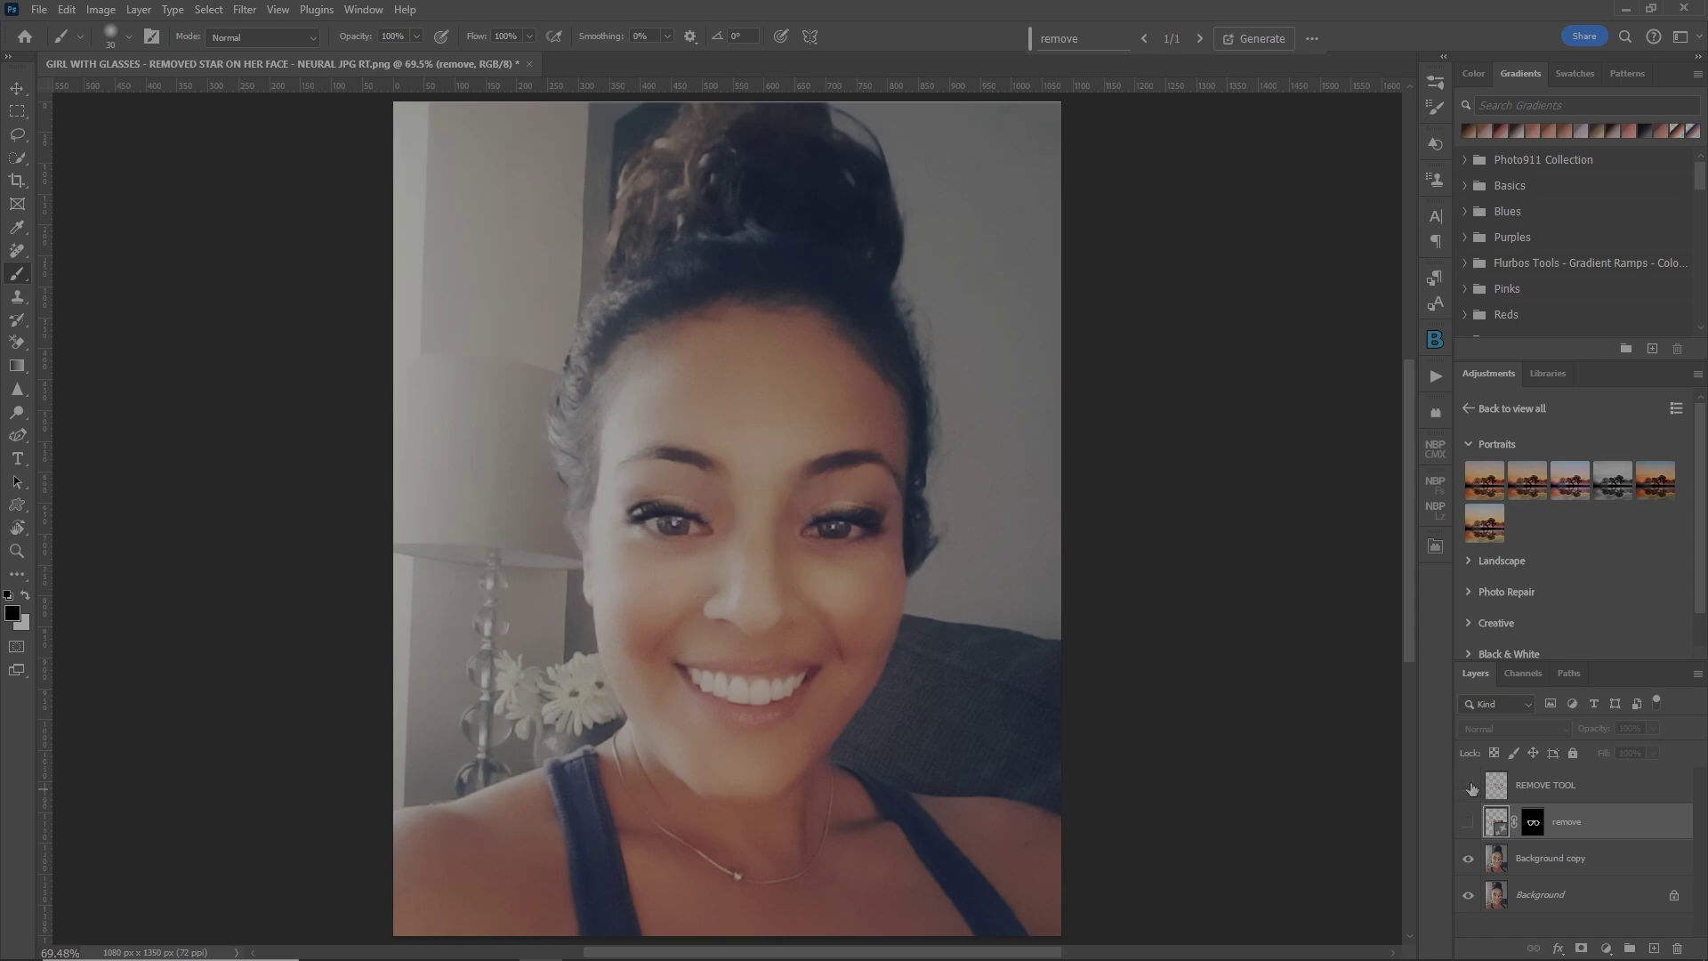
{"action": "left_click", "coordinate": [1469, 787]}
{"action": "left_click", "coordinate": [1469, 786]}
{"action": "left_click", "coordinate": [1469, 786]}
{"action": "left_click", "coordinate": [1467, 822]}
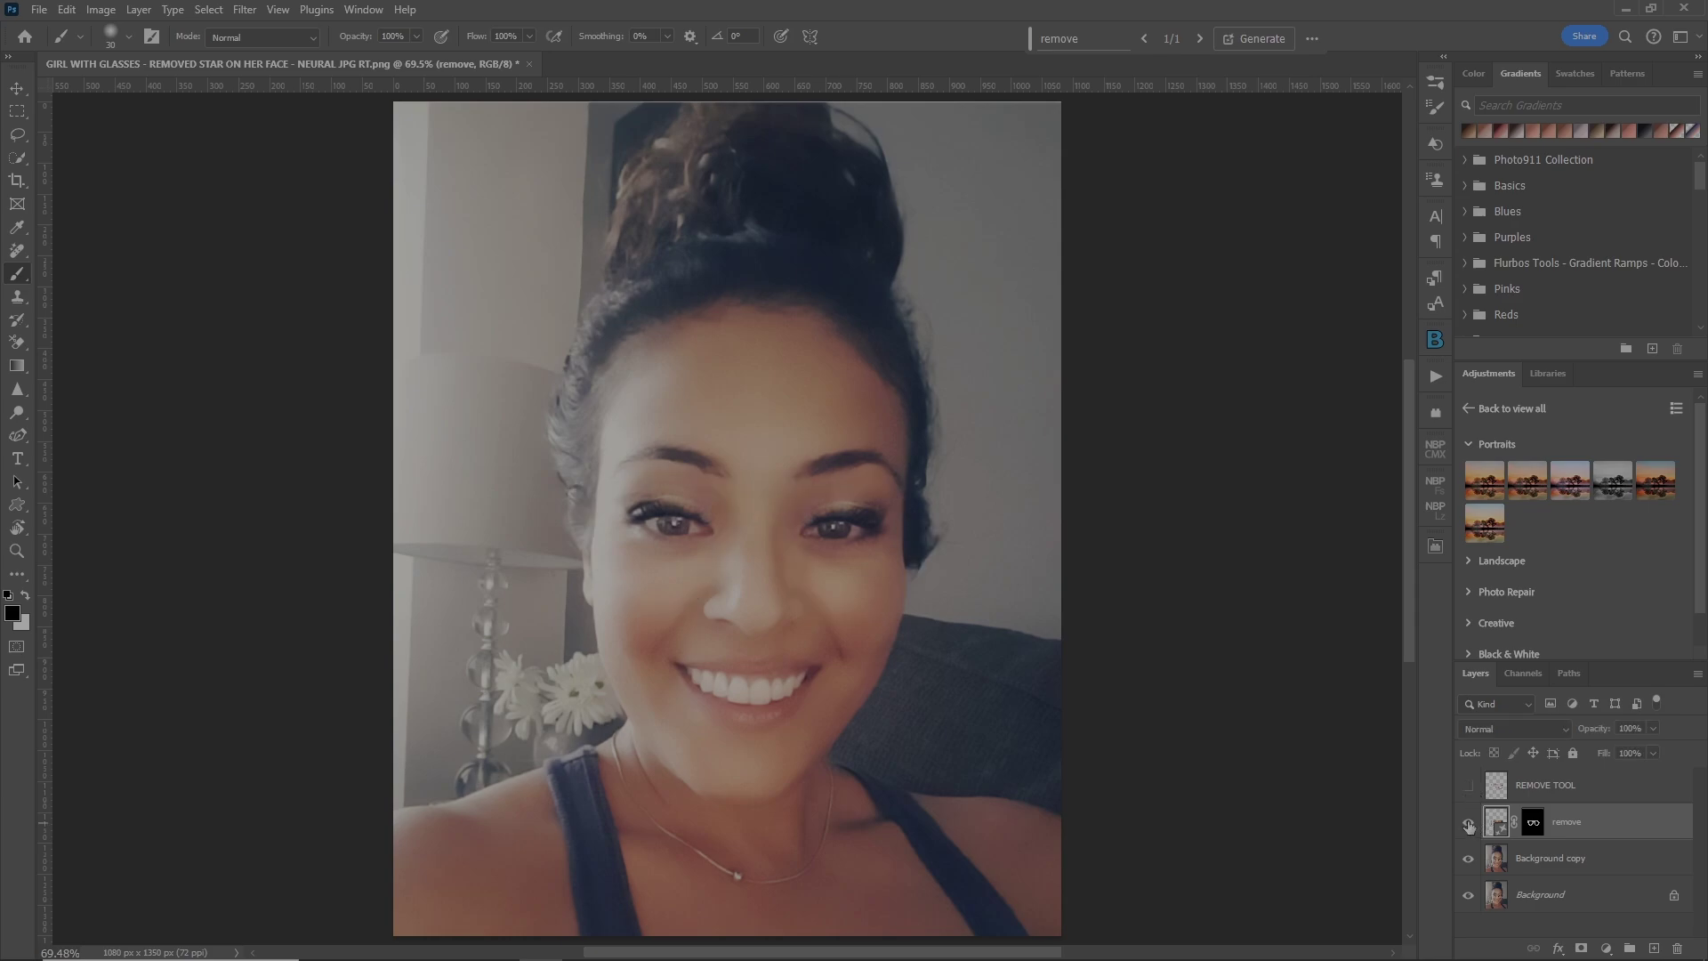
{"action": "left_click", "coordinate": [1468, 823]}
{"action": "left_click", "coordinate": [1471, 823]}
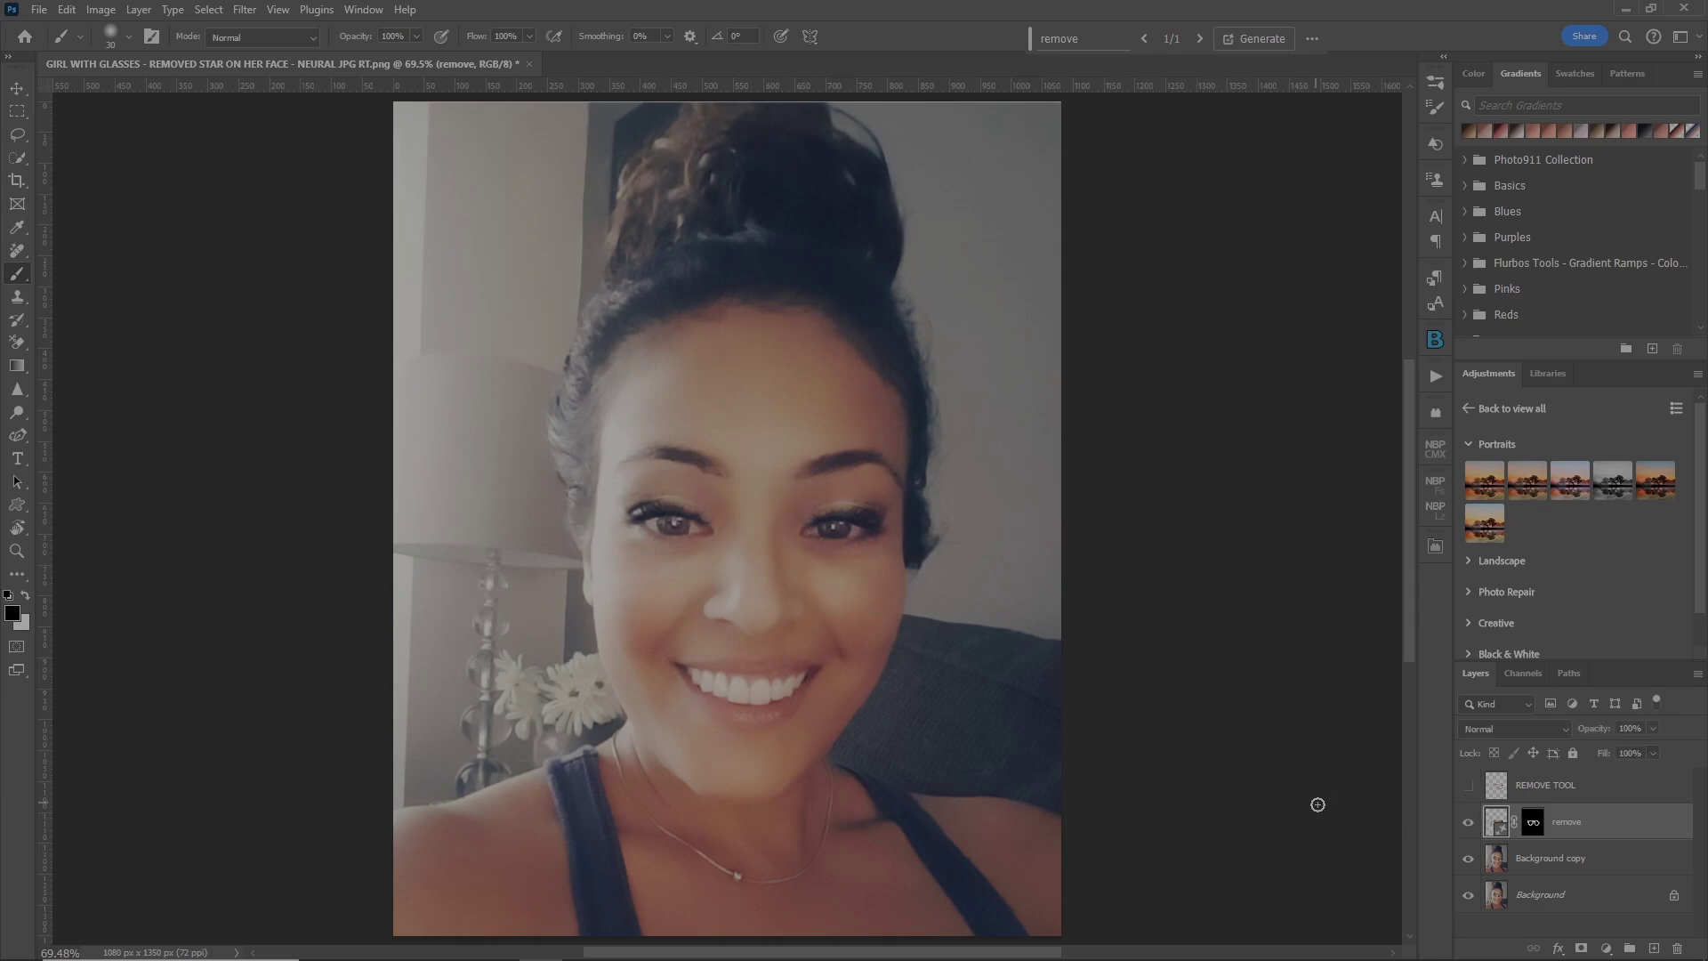